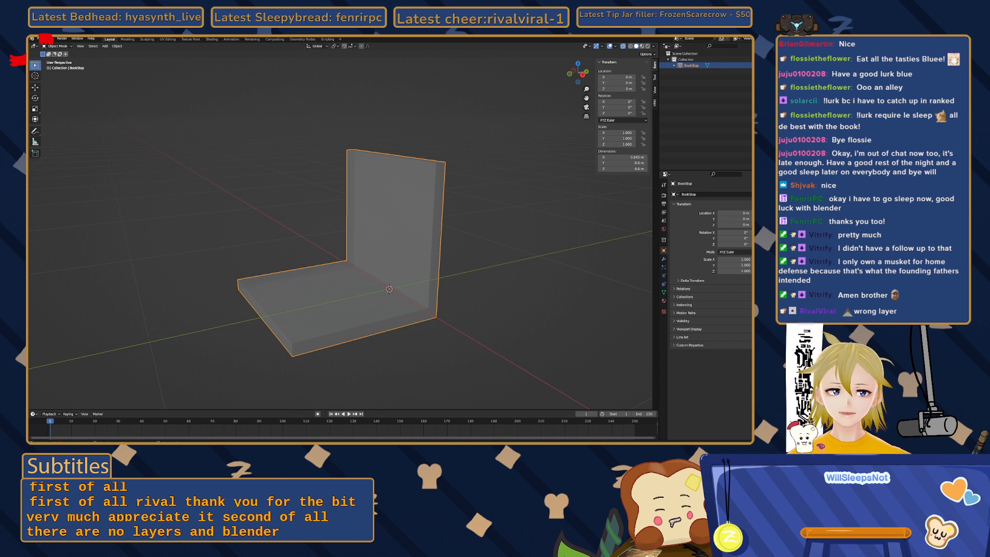
{"action": "middle_click_drag", "start_coordinate": [330, 196], "coordinate": [85, 232]}
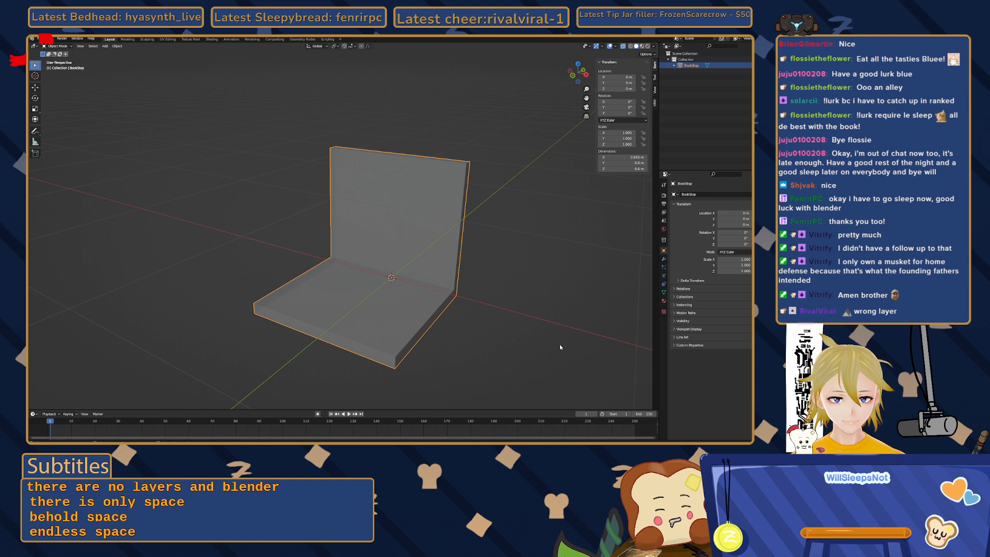
{"action": "middle_click_drag", "start_coordinate": [555, 332], "coordinate": [264, 212]}
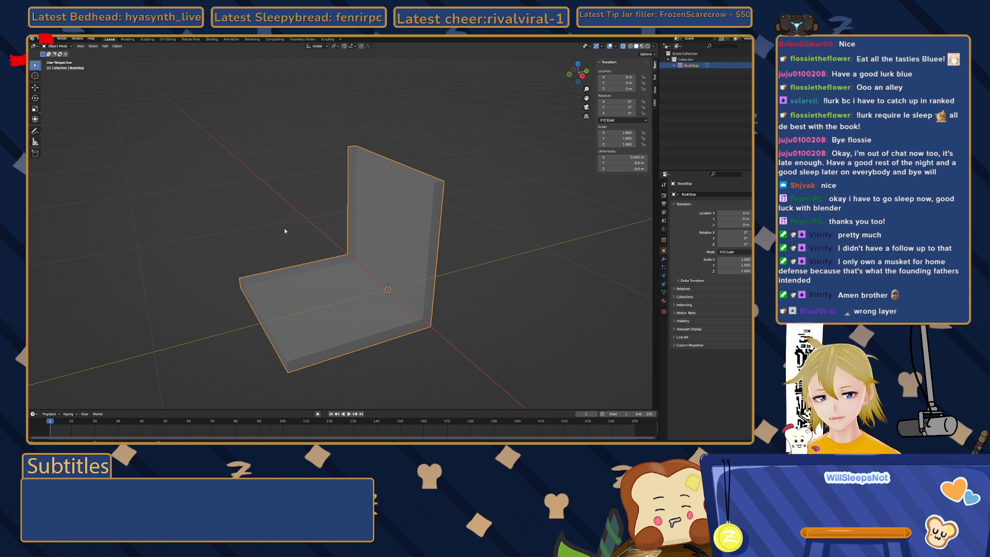
{"action": "mouse_move", "coordinate": [294, 235]}
{"action": "middle_mouse_down"}
{"action": "mouse_move", "coordinate": [266, 246]}
{"action": "mouse_move", "coordinate": [287, 235]}
{"action": "middle_mouse_up"}
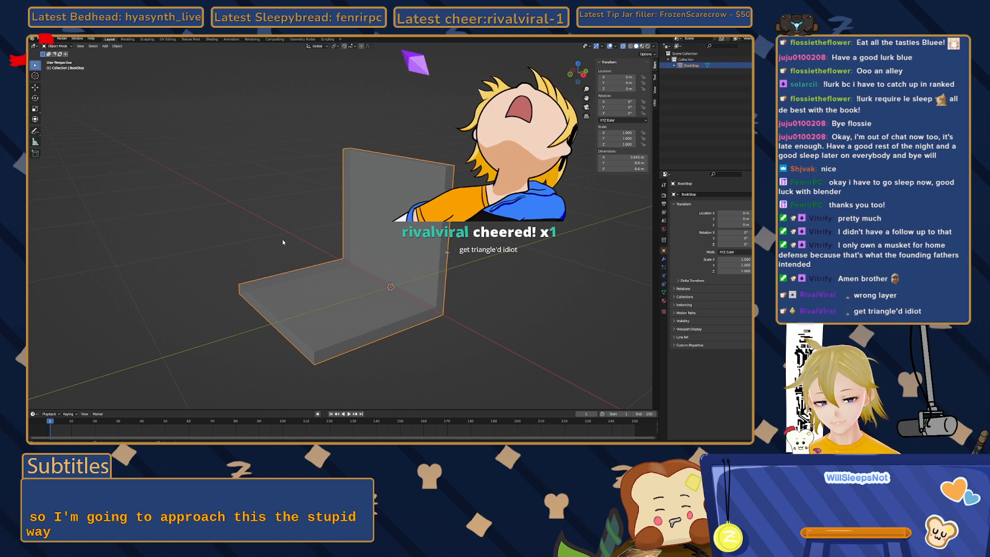
{"action": "middle_click_drag", "start_coordinate": [286, 235], "coordinate": [317, 302]}
{"action": "left_click", "coordinate": [299, 228]}
{"action": "left_click", "coordinate": [317, 302]}
{"action": "right_click", "coordinate": [316, 302]}
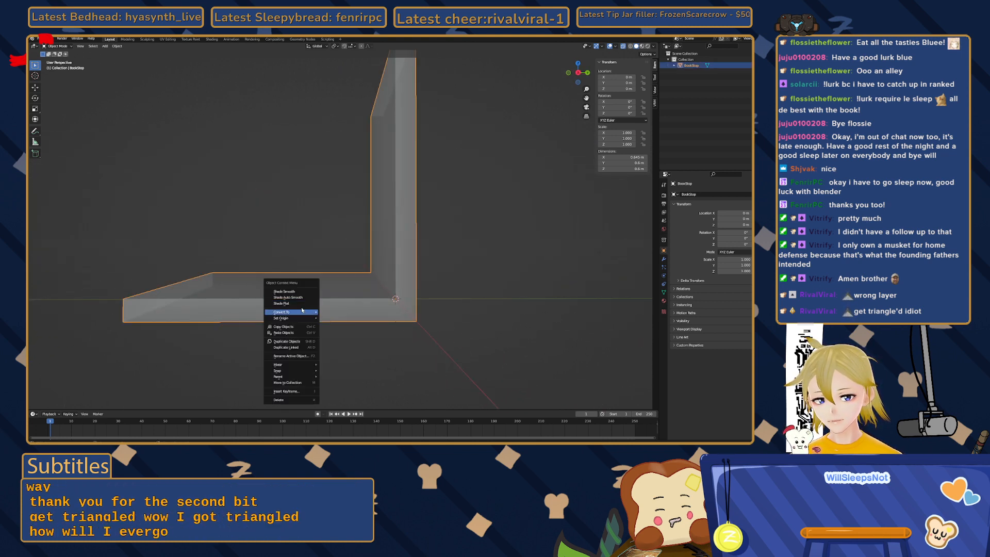
{"action": "key", "text": "Escape"}
{"action": "left_click", "coordinate": [301, 232]}
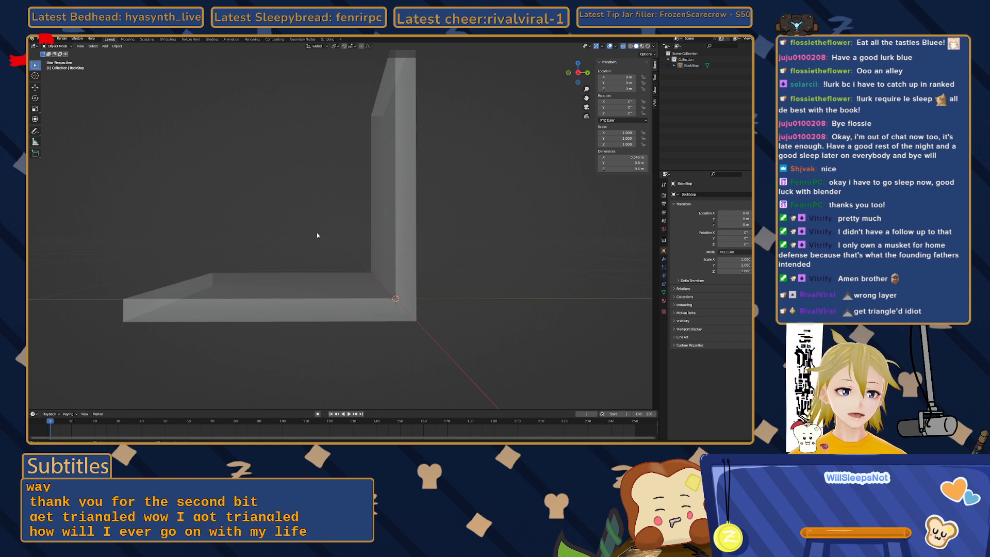
- In Edit Mode with edge selection, select the perimeter edges around the inner faces of the bookstop's upright and base
{"action": "middle_click_drag", "start_coordinate": [307, 230], "coordinate": [326, 236]}
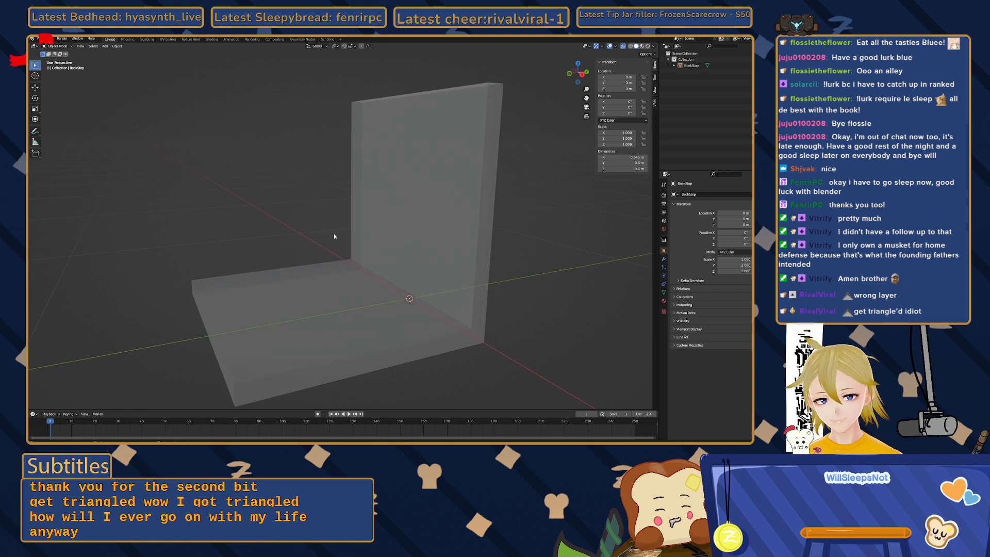
{"action": "key", "text": "Tab"}
{"action": "left_click", "coordinate": [83, 46]}
{"action": "middle_click_drag", "start_coordinate": [392, 119], "coordinate": [405, 106]}
{"action": "key", "text": "a"}
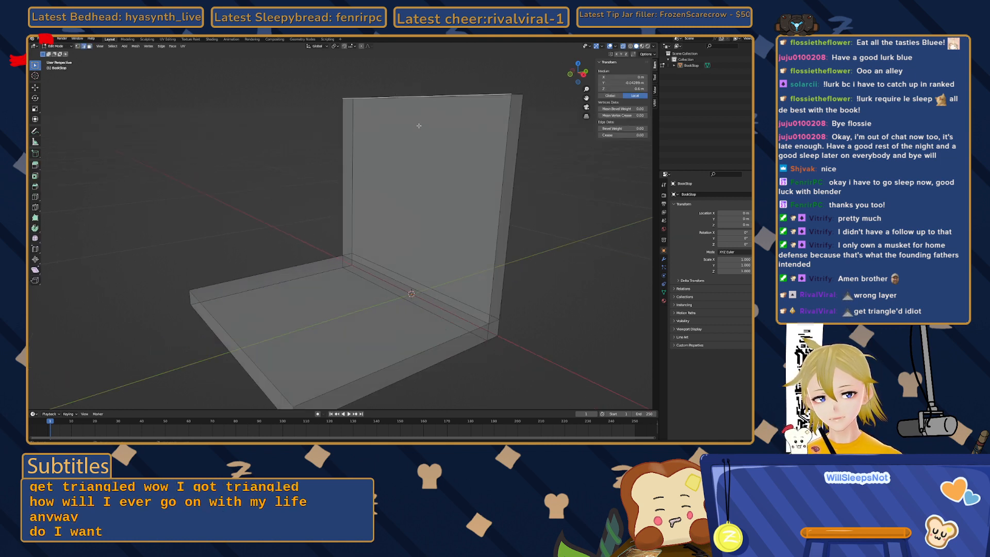
{"action": "left_click", "coordinate": [405, 98], "text": "alt"}
{"action": "left_click", "coordinate": [298, 265], "text": "alt+shift"}
{"action": "left_click", "coordinate": [330, 392], "text": "alt+shift"}
{"action": "left_click", "coordinate": [263, 371], "text": "alt+shift"}
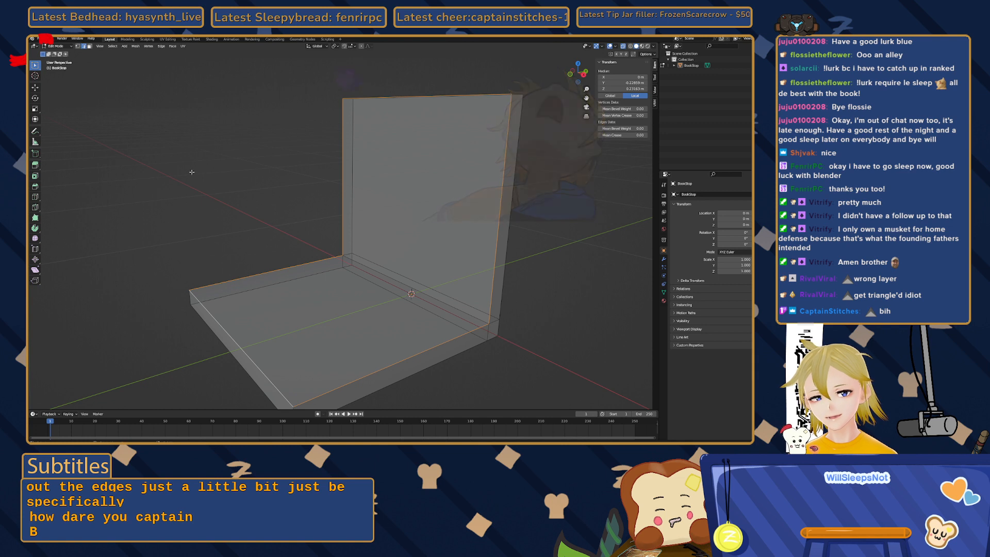
- Bevel the selected perimeter edges with a narrow single-segment chamfer and return to Object Mode
{"action": "left_click", "coordinate": [35, 188]}
{"action": "left_click_drag", "start_coordinate": [336, 218], "coordinate": [325, 215]}
{"action": "key", "text": "ctrl+z"}
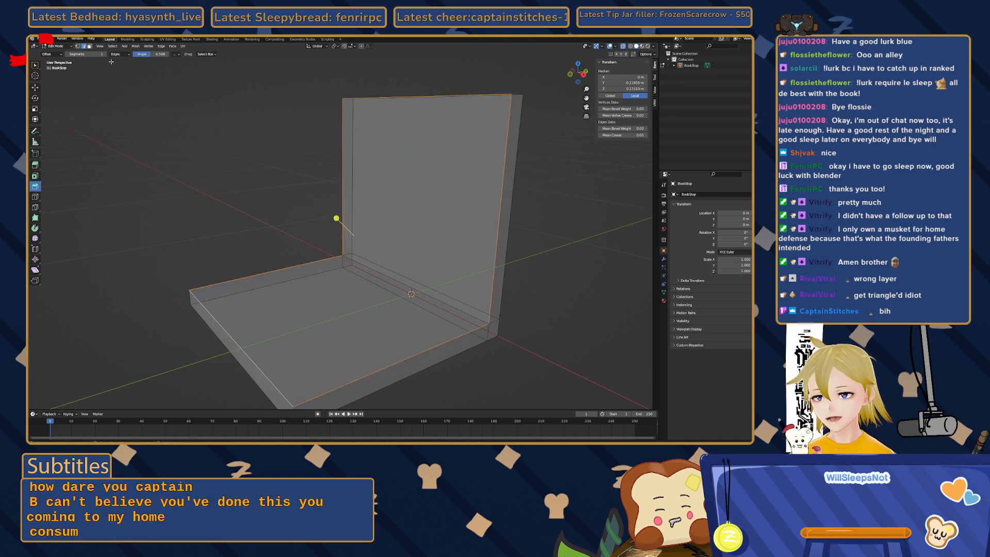
{"action": "left_click_drag", "start_coordinate": [335, 218], "coordinate": [329, 215]}
{"action": "left_click", "coordinate": [256, 238]}
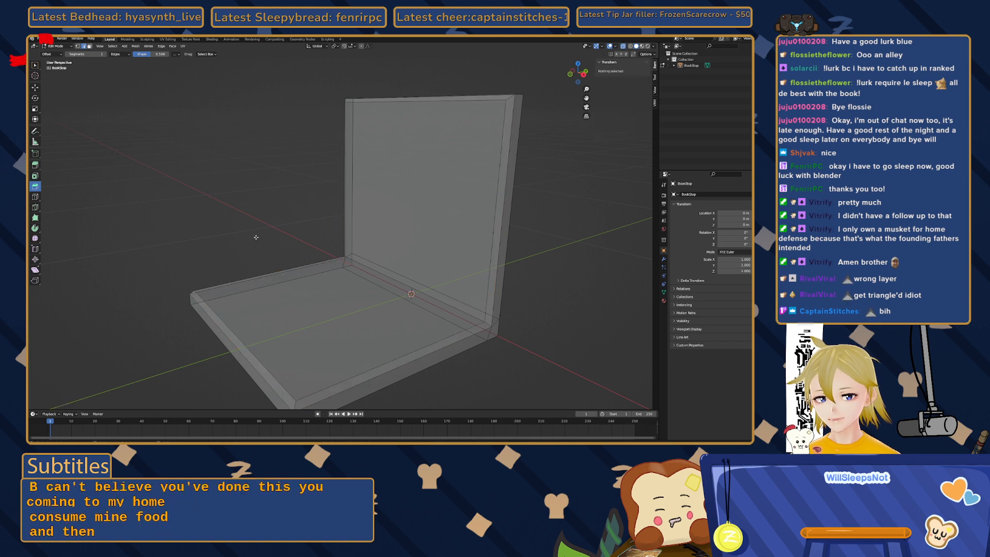
{"action": "key", "text": "Tab"}
{"action": "middle_click_drag", "start_coordinate": [212, 201], "coordinate": [264, 198]}
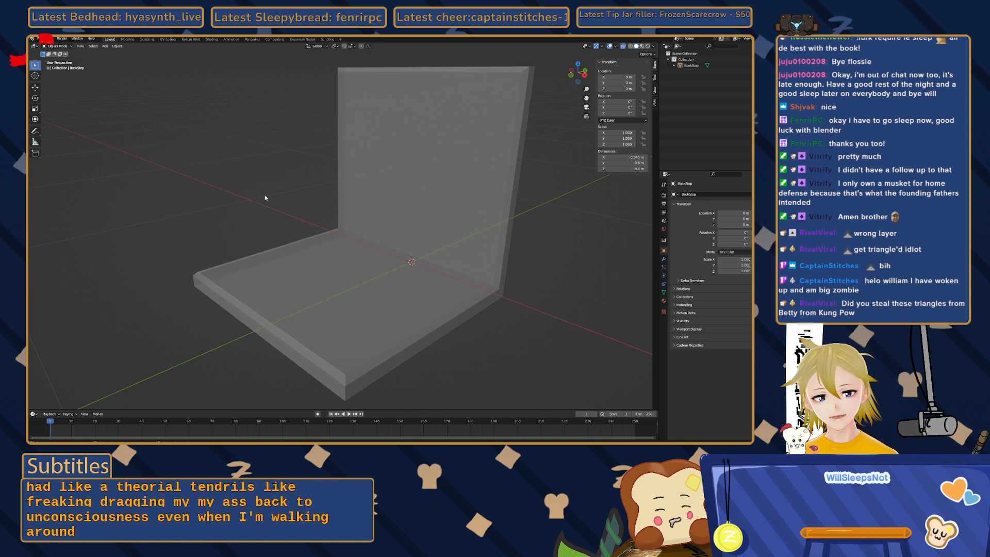
{"action": "middle_click_drag", "start_coordinate": [295, 217], "coordinate": [262, 182]}
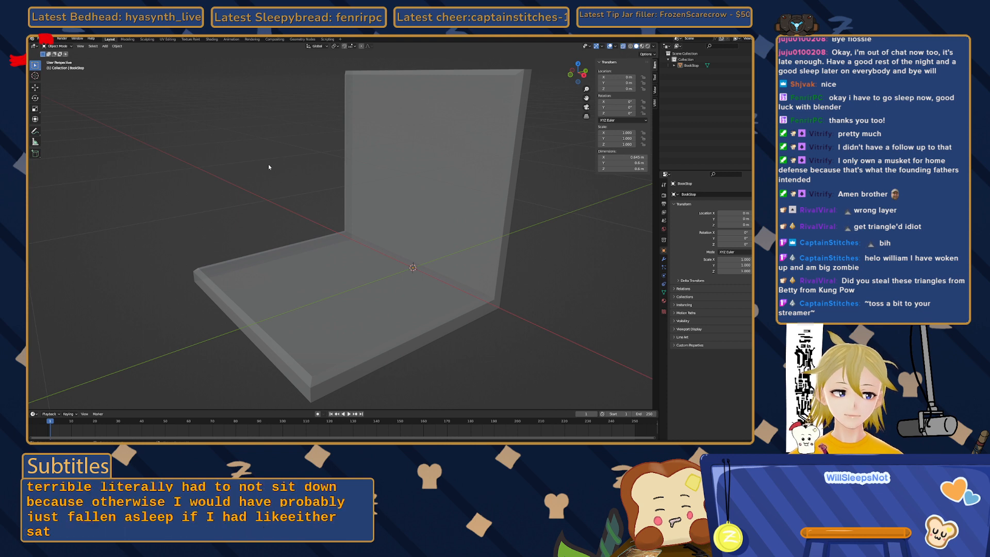
{"action": "mouse_move", "coordinate": [250, 174]}
{"action": "middle_mouse_down"}
{"action": "mouse_move", "coordinate": [234, 169]}
{"action": "mouse_move", "coordinate": [243, 160]}
{"action": "middle_mouse_up"}
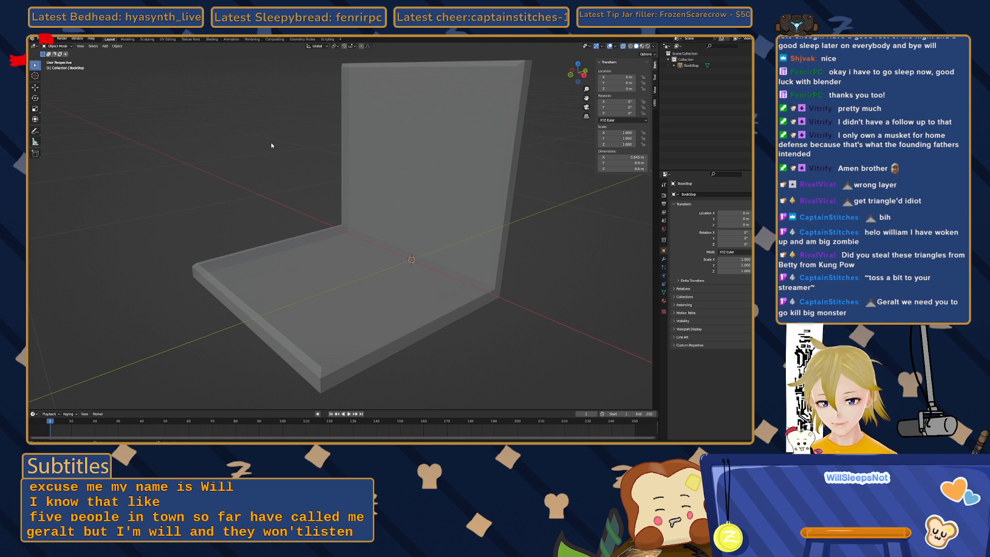
{"action": "scroll", "coordinate": [241, 149], "scroll_direction": "down", "scroll_amount": 3}
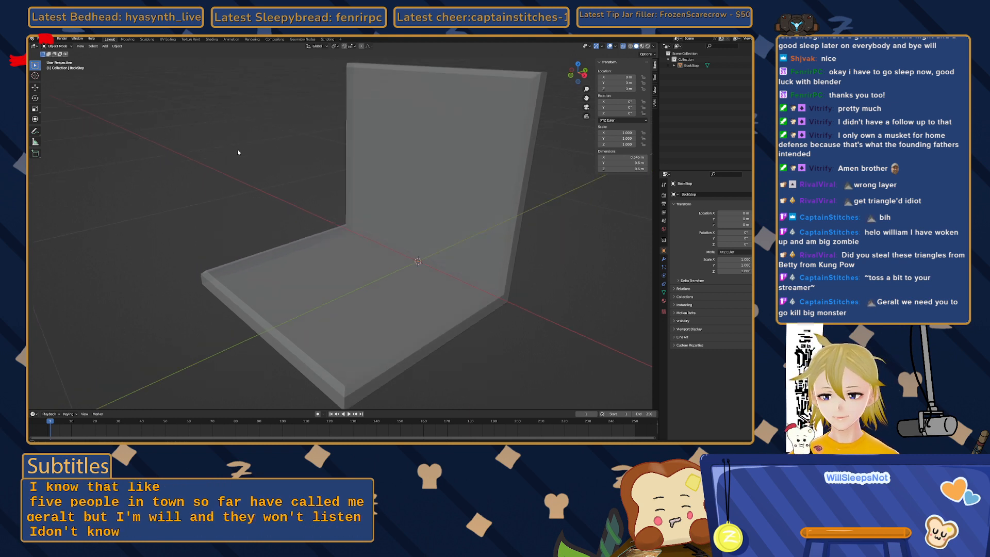
{"action": "middle_click_drag", "start_coordinate": [242, 157], "coordinate": [268, 214]}
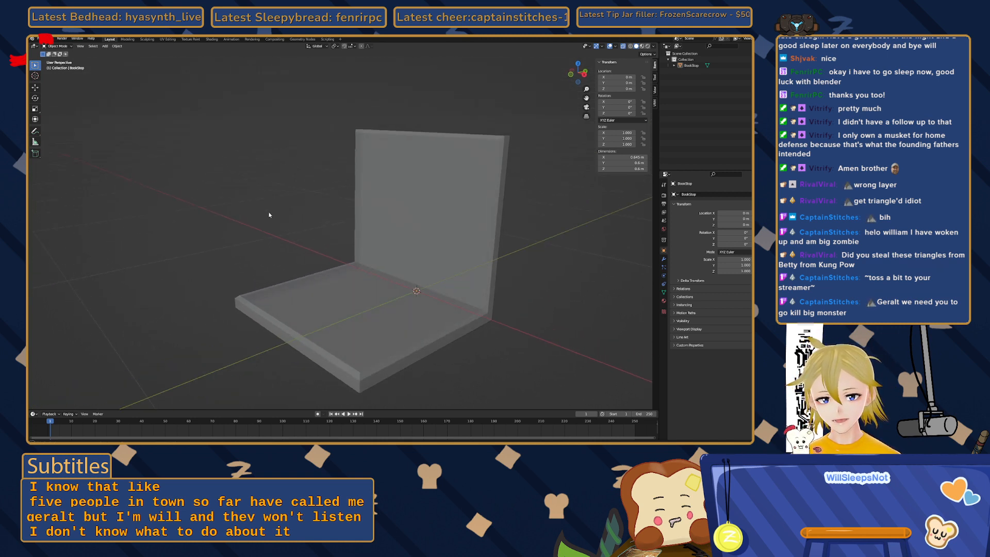
- Rename the bookstop object to BookStop_Base
{"action": "left_click", "coordinate": [421, 235]}
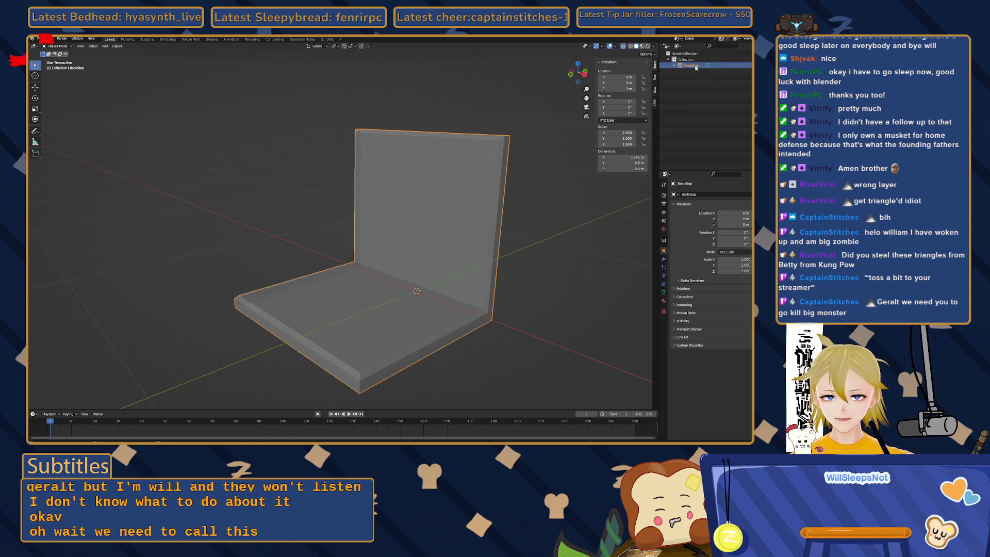
{"action": "type", "text": "_Base"}
{"action": "key", "text": "Return"}
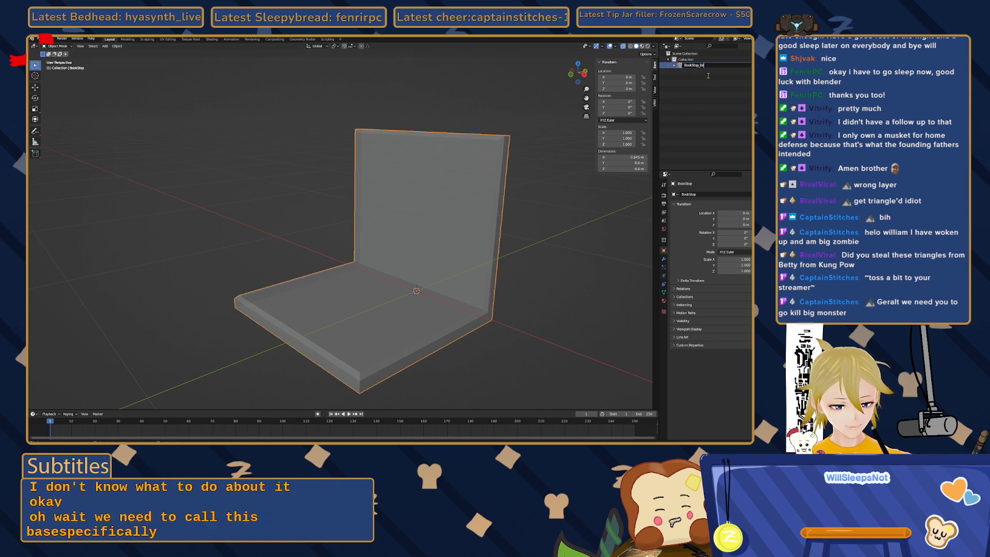
{"action": "left_click", "coordinate": [270, 219]}
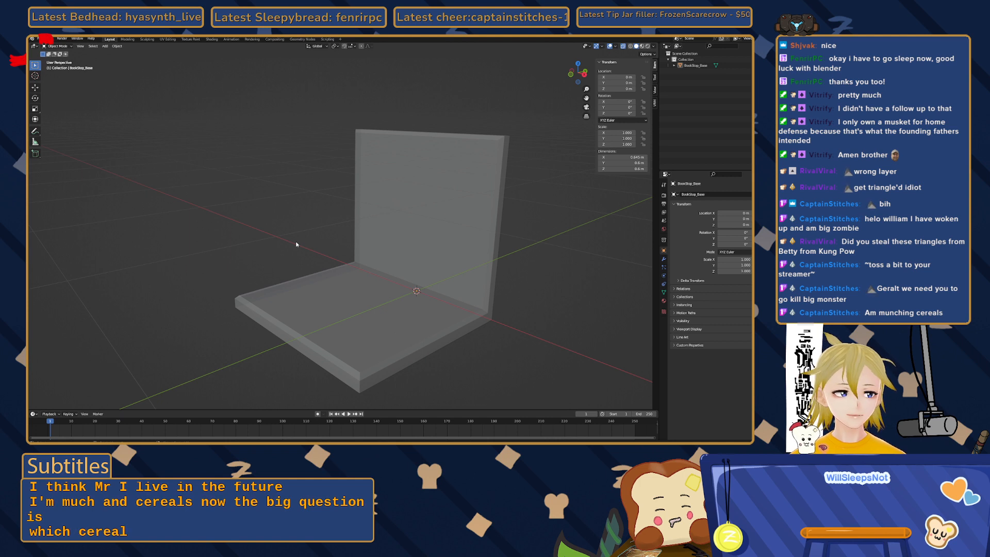
{"action": "middle_click_drag", "start_coordinate": [271, 237], "coordinate": [265, 193]}
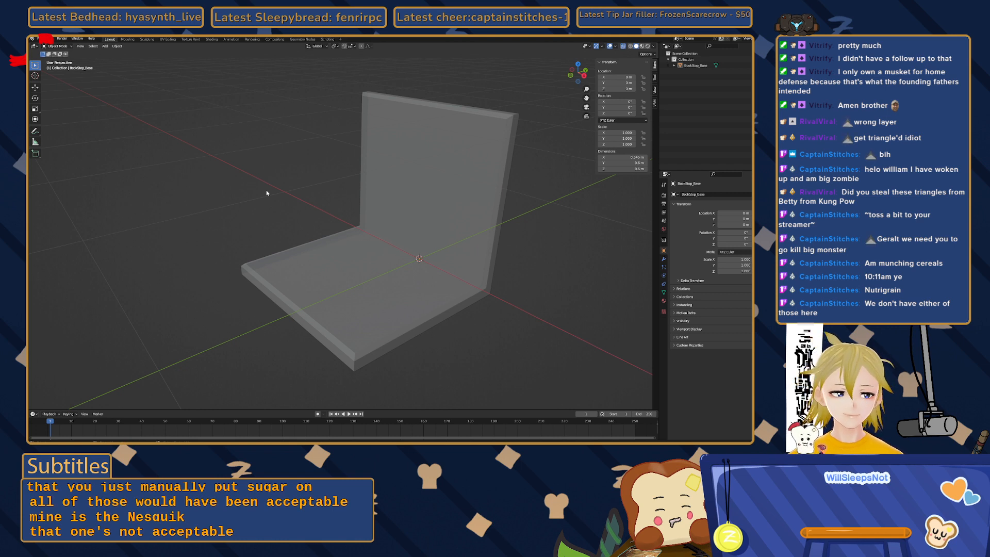
{"action": "mouse_move", "coordinate": [266, 193]}
{"action": "middle_mouse_down"}
{"action": "mouse_move", "coordinate": [299, 197]}
{"action": "mouse_move", "coordinate": [286, 190]}
{"action": "middle_mouse_up"}
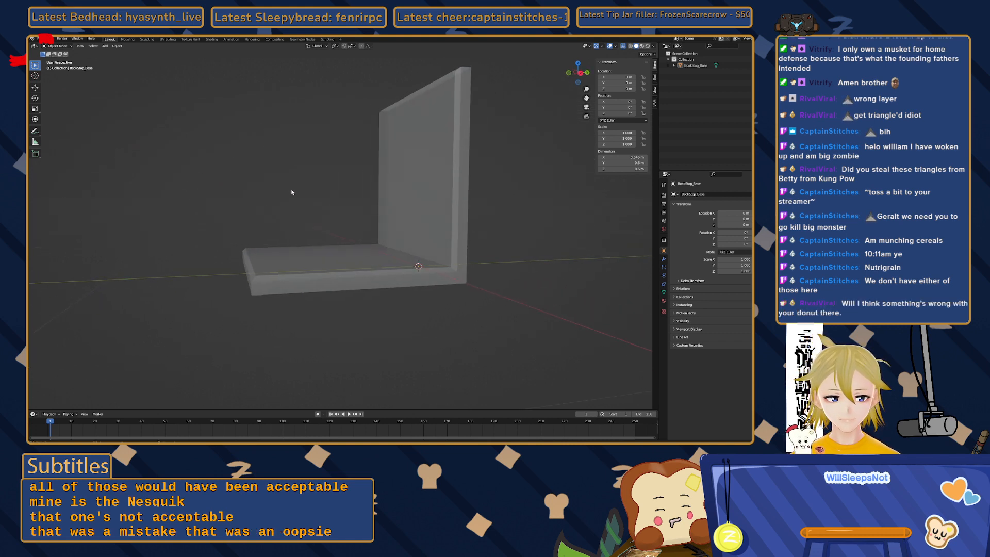
{"action": "middle_click_drag", "start_coordinate": [291, 192], "coordinate": [265, 206]}
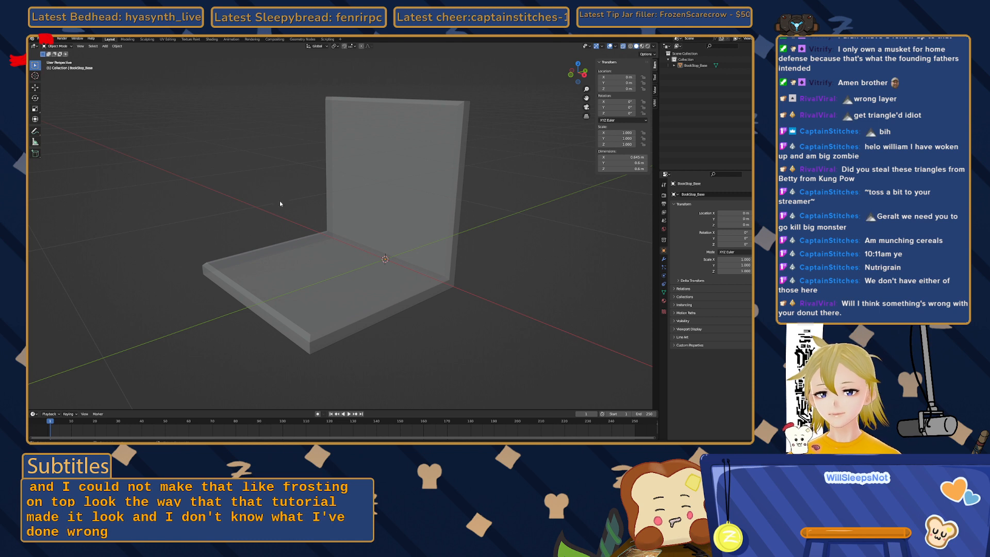
{"action": "middle_click_drag", "start_coordinate": [284, 183], "coordinate": [282, 184]}
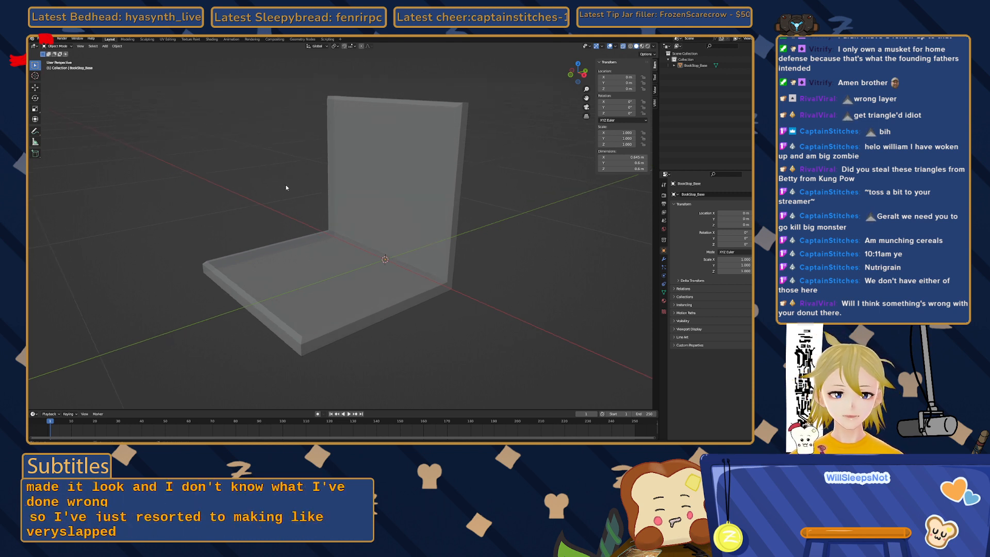
{"action": "middle_click_drag", "start_coordinate": [237, 215], "coordinate": [240, 213]}
{"action": "scroll", "coordinate": [249, 239], "scroll_direction": "up", "scroll_amount": 2}
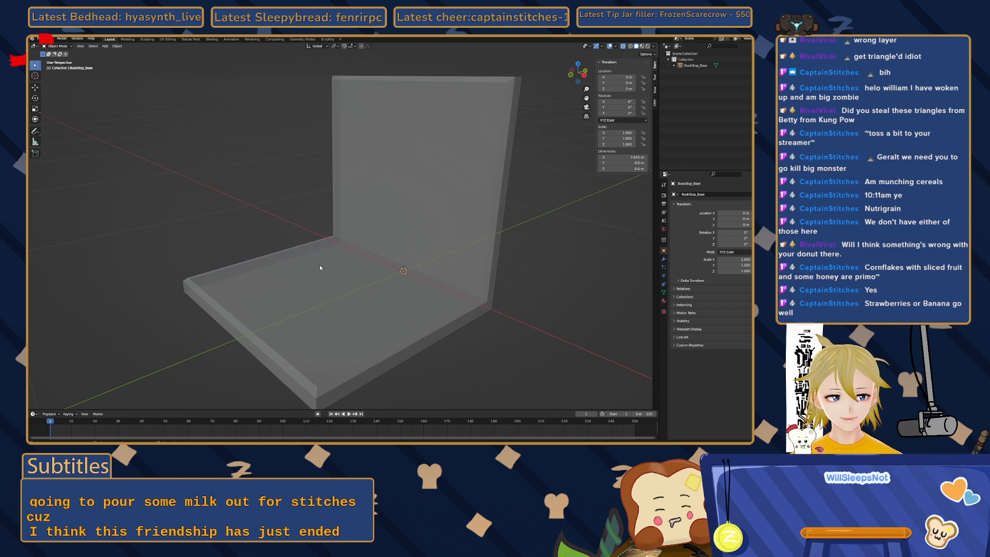
{"action": "mouse_move", "coordinate": [299, 238]}
{"action": "middle_mouse_down", "text": "shift"}
{"action": "mouse_move", "coordinate": [306, 246]}
{"action": "mouse_move", "coordinate": [287, 230]}
{"action": "middle_mouse_up", "text": "shift"}
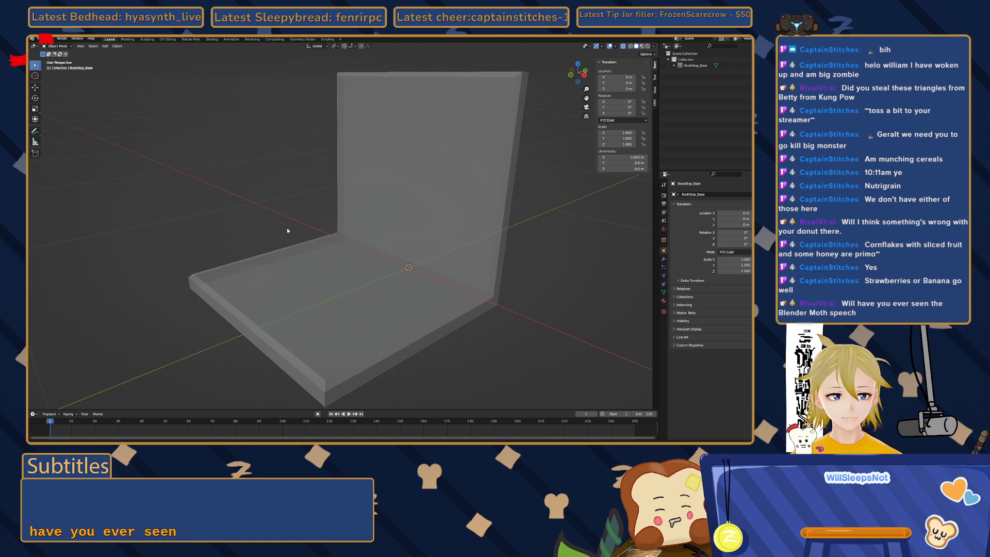
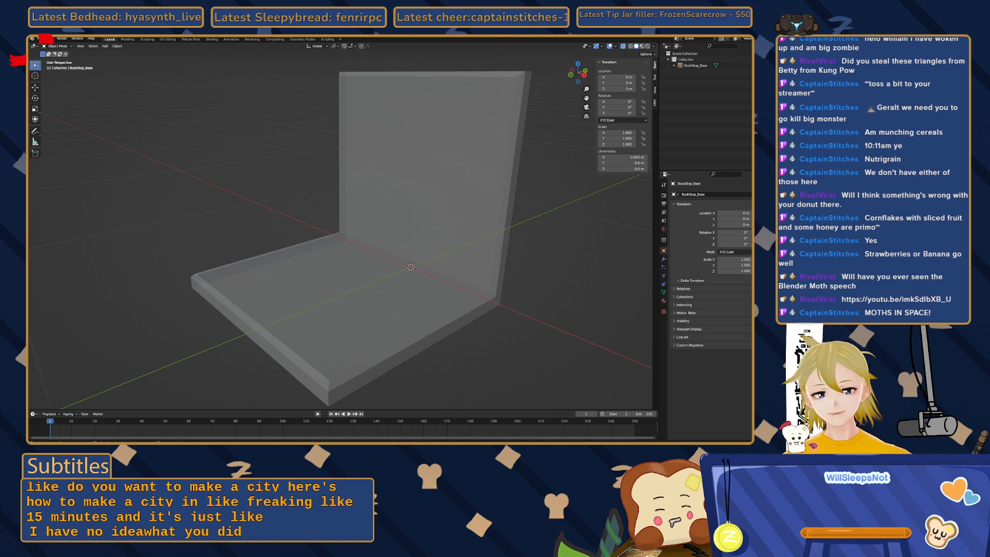
{"action": "middle_click_drag", "start_coordinate": [258, 211], "coordinate": [241, 205]}
{"action": "scroll", "coordinate": [239, 200], "scroll_direction": "down", "scroll_amount": 2}
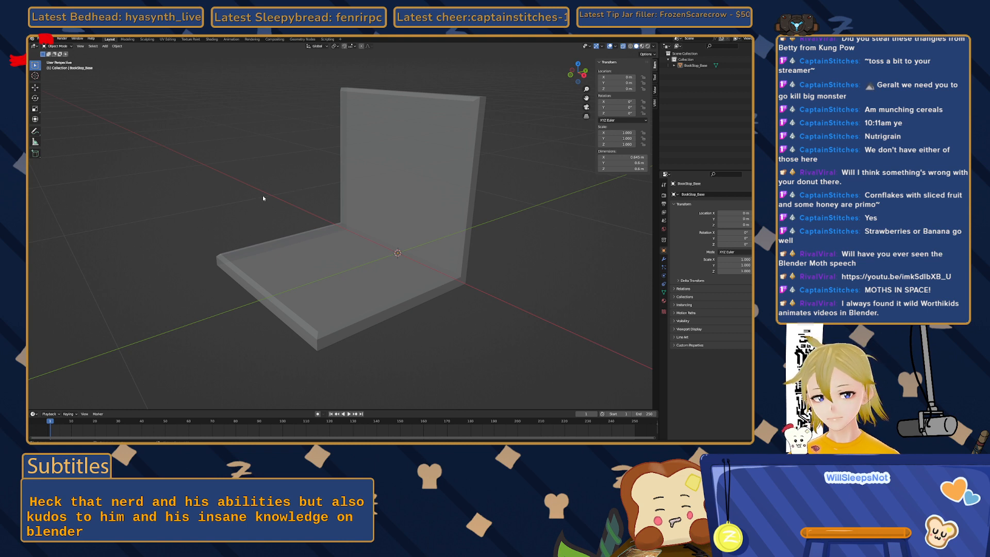
{"action": "middle_click_drag", "start_coordinate": [262, 195], "coordinate": [237, 360]}
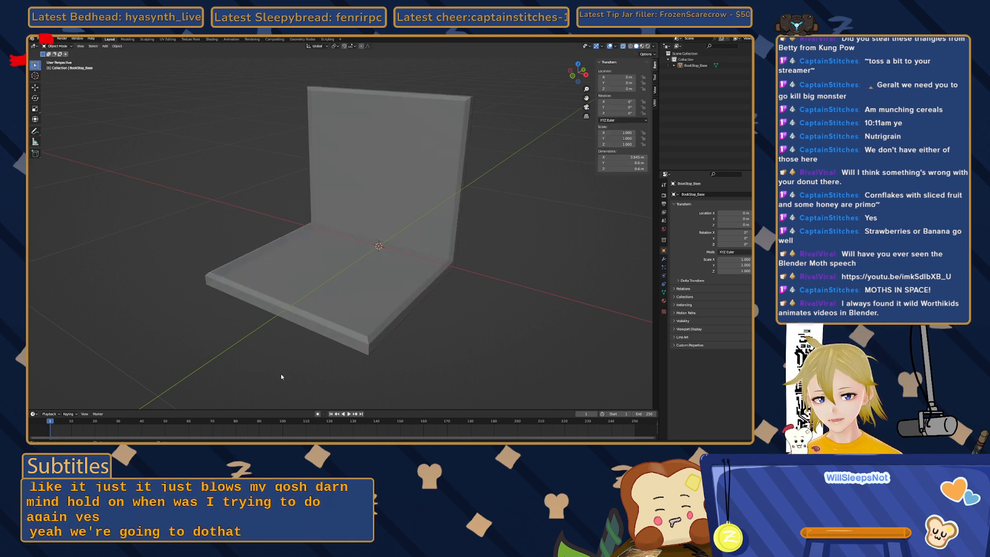
- Add a cube mesh at the origin and scale it down in Edit Mode by a factor of about 0.11
{"action": "key", "text": "shift+a"}
{"action": "mouse_move", "coordinate": [258, 323]}
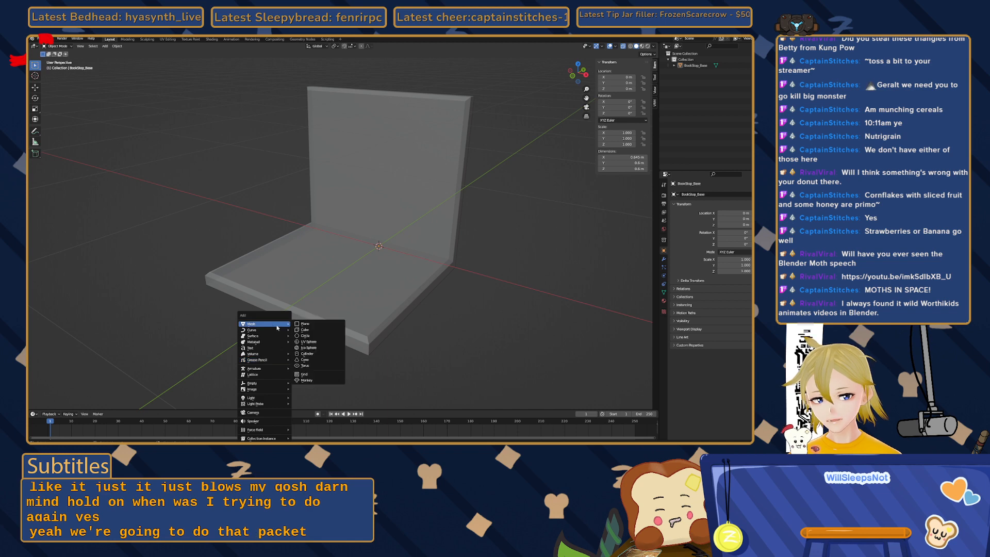
{"action": "left_click", "coordinate": [309, 330]}
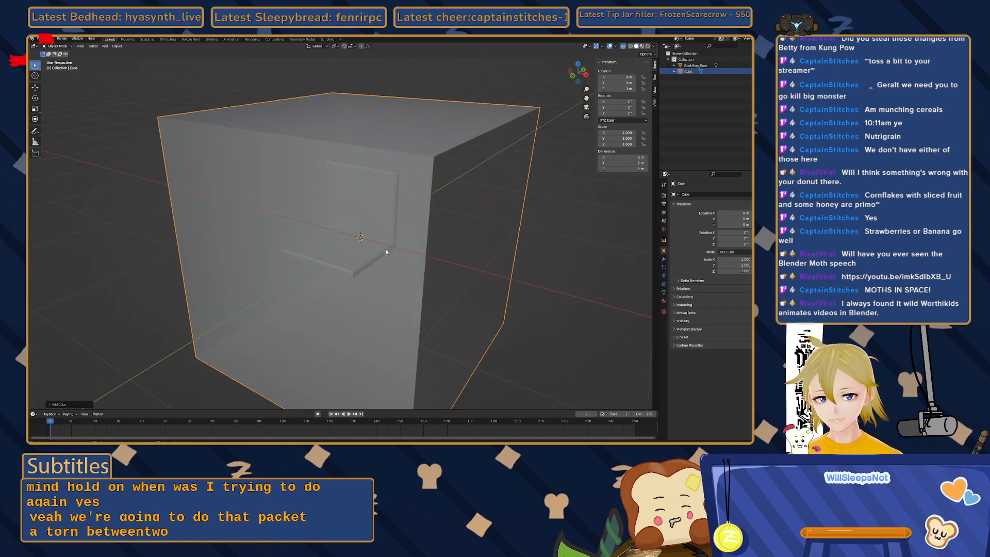
{"action": "key", "text": "Tab"}
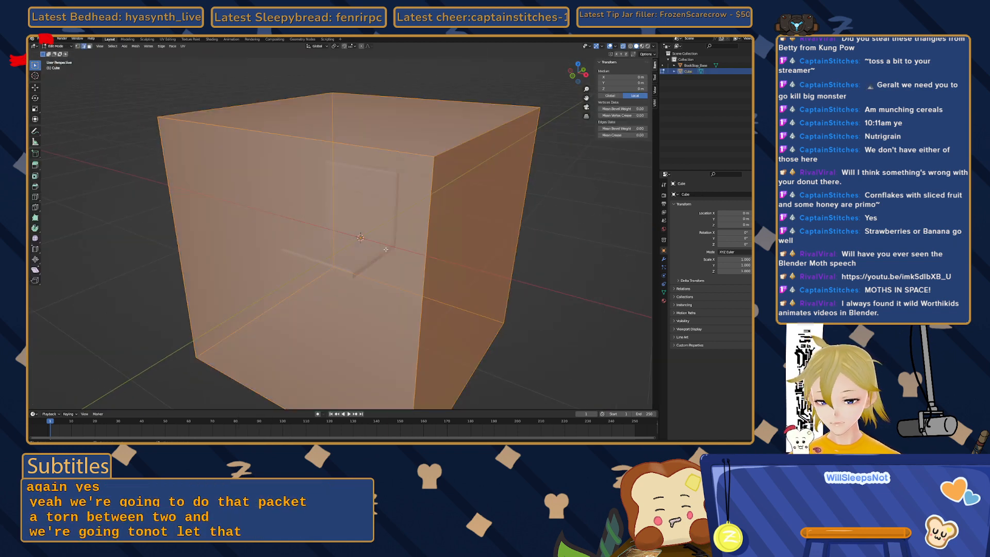
{"action": "key", "text": "s"}
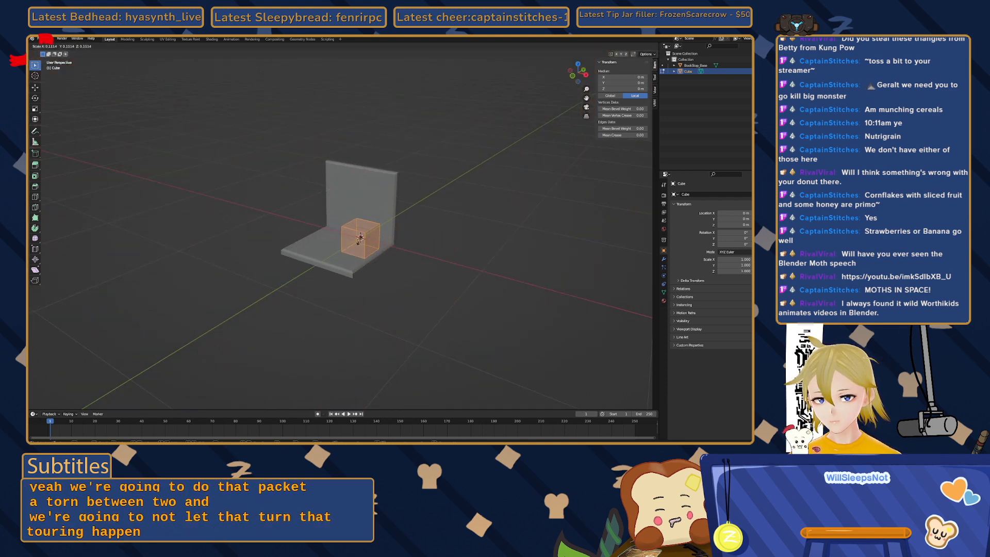
{"action": "left_click", "coordinate": [357, 242]}
{"action": "middle_click_drag", "start_coordinate": [312, 249], "coordinate": [311, 256]}
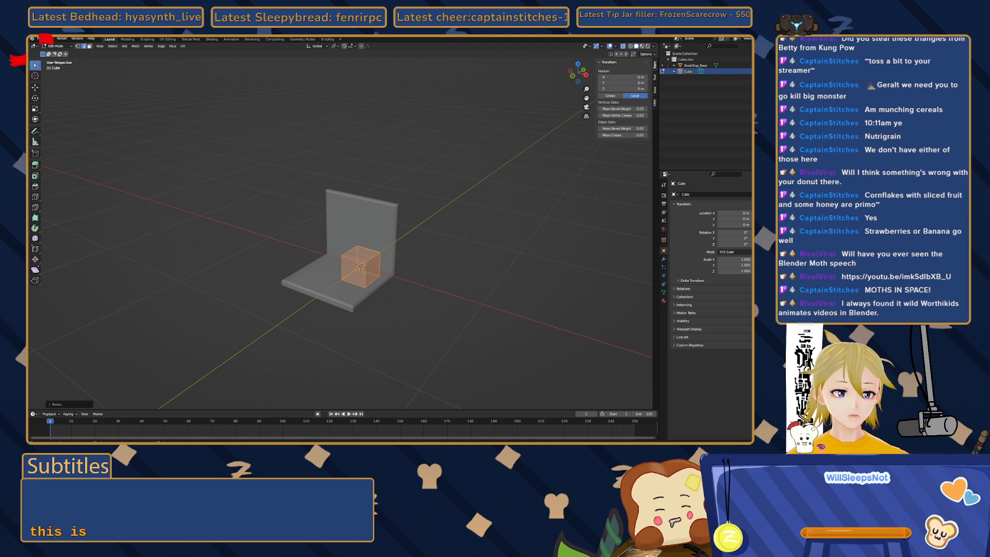
- Try to raise the cube's mesh along the Z axis in the right orthographic view
{"action": "middle_click_drag", "start_coordinate": [267, 245], "coordinate": [342, 242], "text": "shift"}
{"action": "left_click", "coordinate": [578, 73]}
{"action": "scroll", "coordinate": [391, 266], "scroll_direction": "up", "scroll_amount": 4}
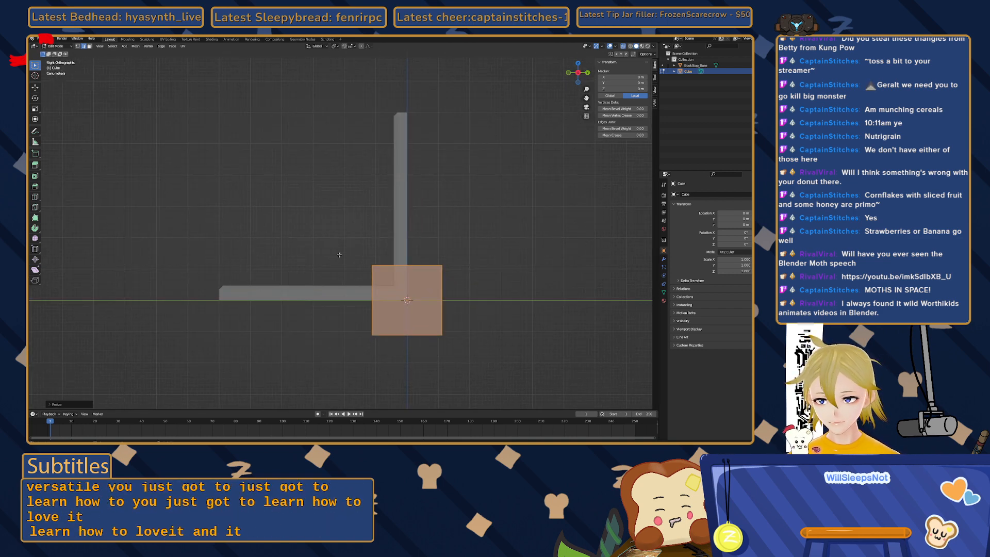
{"action": "key", "text": "g"}
{"action": "key", "text": "z"}
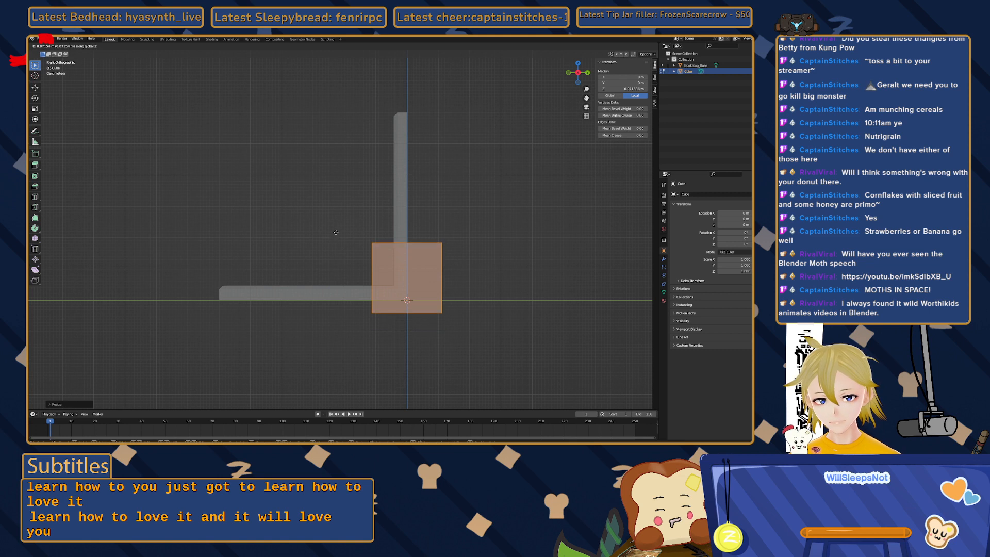
{"action": "right_click", "coordinate": [338, 242]}
{"action": "key", "text": "Tab"}
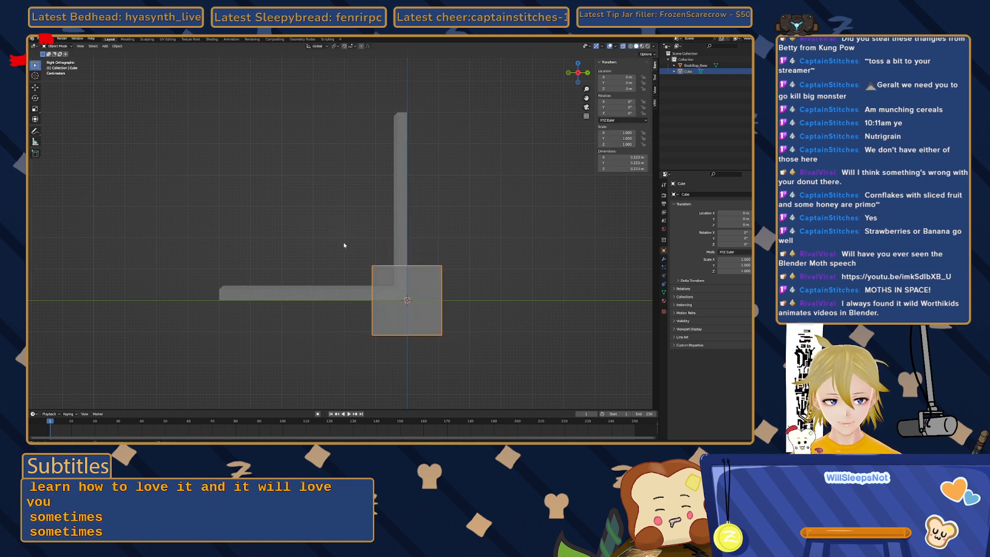
- Raise the cube object about 0.048 m along the global Z axis
{"action": "key", "text": "g"}
{"action": "key", "text": "z"}
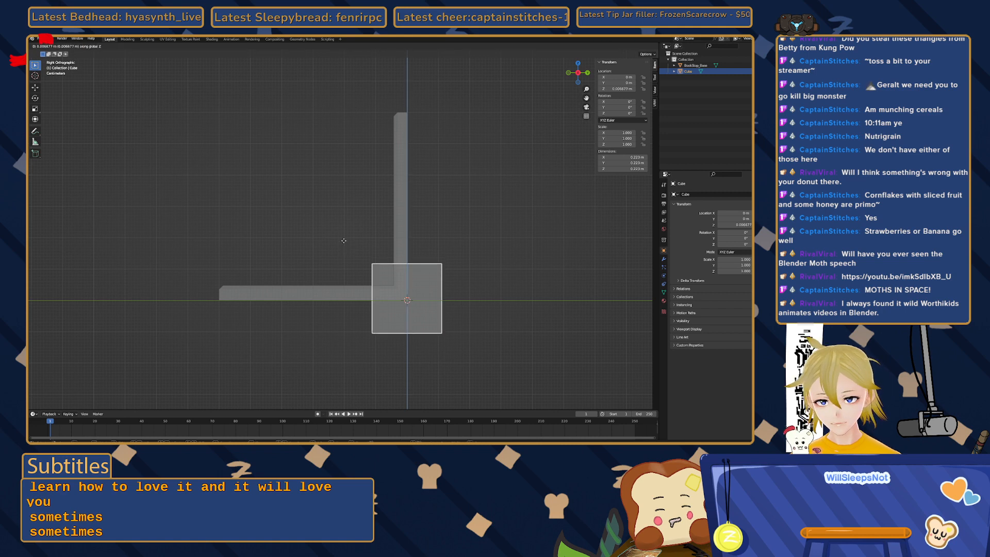
{"action": "left_click", "coordinate": [341, 228]}
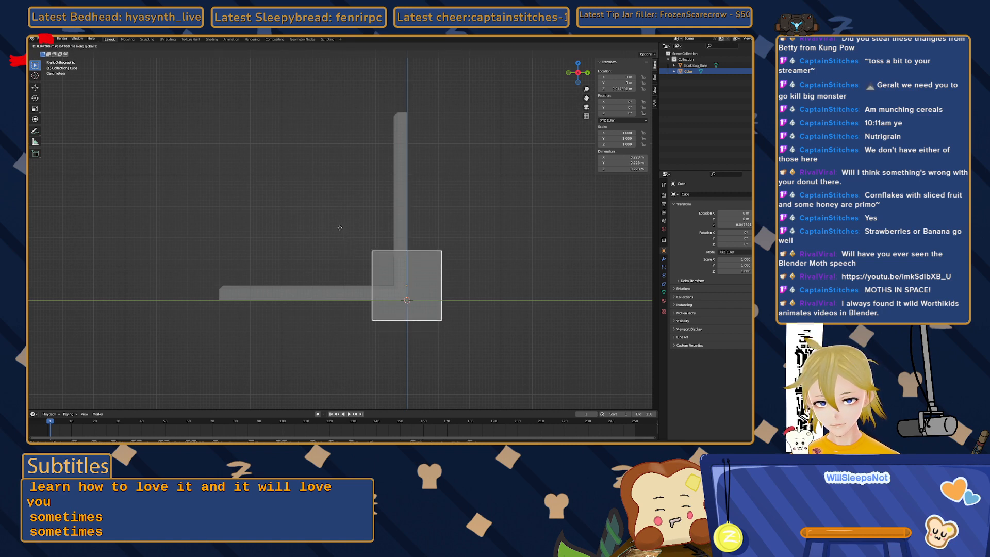
{"action": "scroll", "coordinate": [343, 294], "scroll_direction": "up", "scroll_amount": 3}
- Copy the median Z coordinate of the inner corner vertices of BookStop_Base in Edit Mode
{"action": "left_click", "coordinate": [361, 335]}
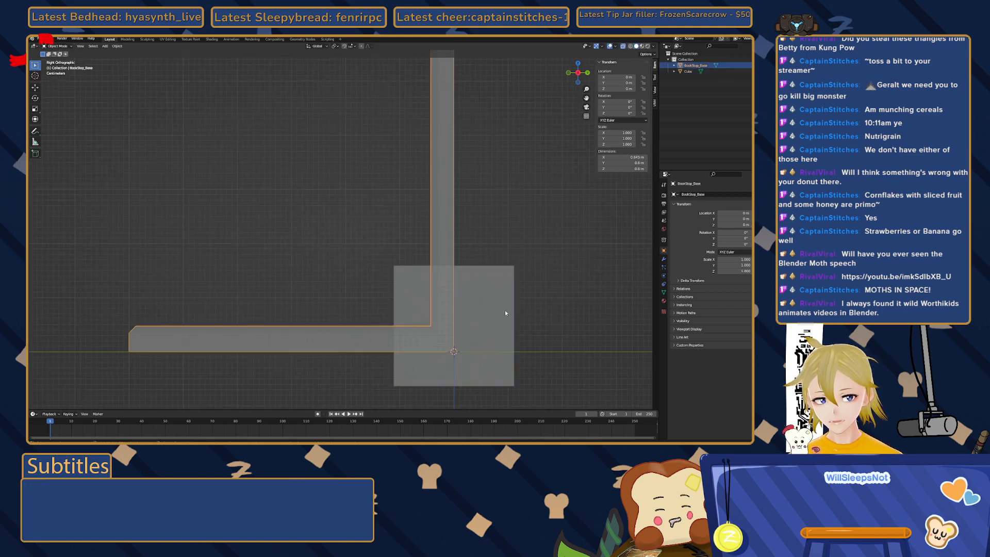
{"action": "key", "text": "Tab"}
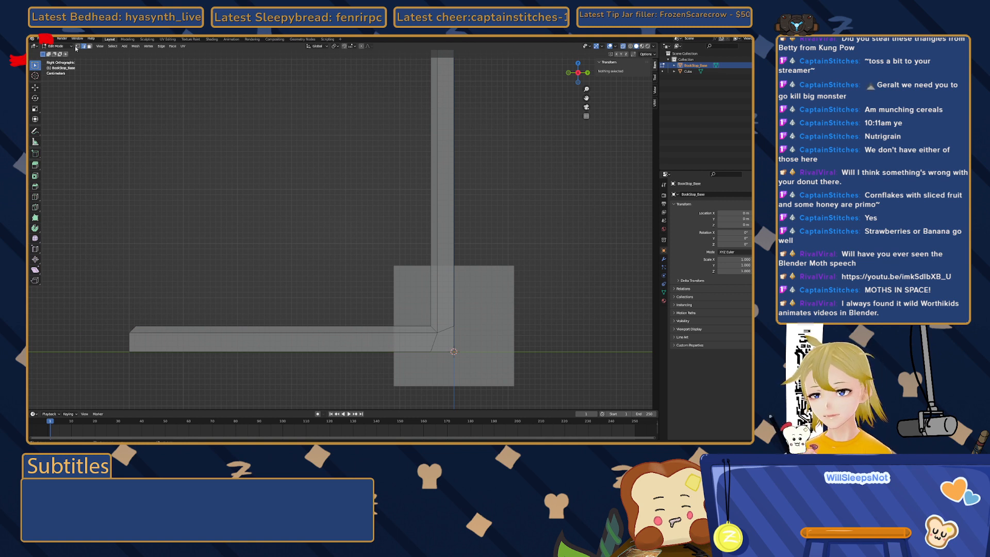
{"action": "left_click_drag", "start_coordinate": [425, 324], "coordinate": [436, 330]}
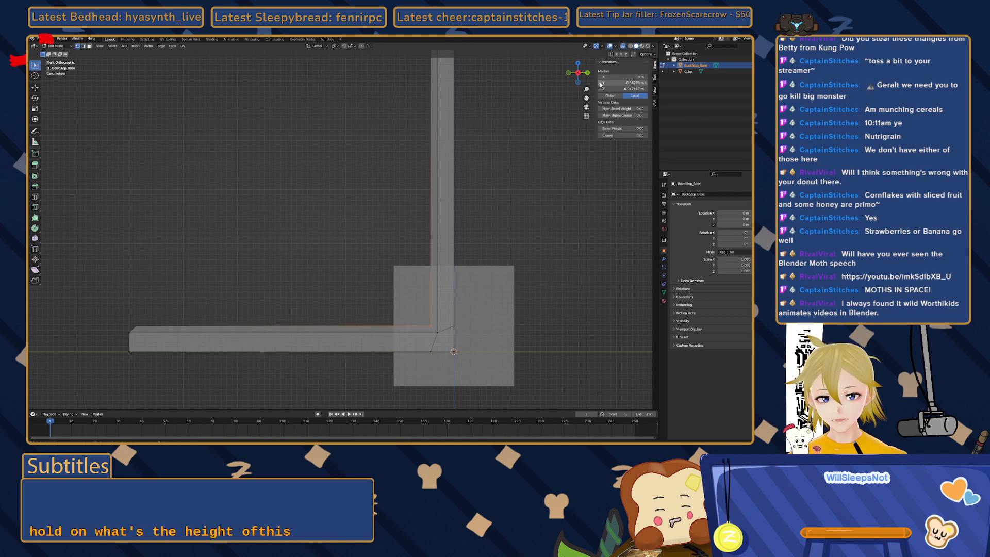
{"action": "left_click", "coordinate": [613, 90]}
{"action": "key", "text": "Escape"}
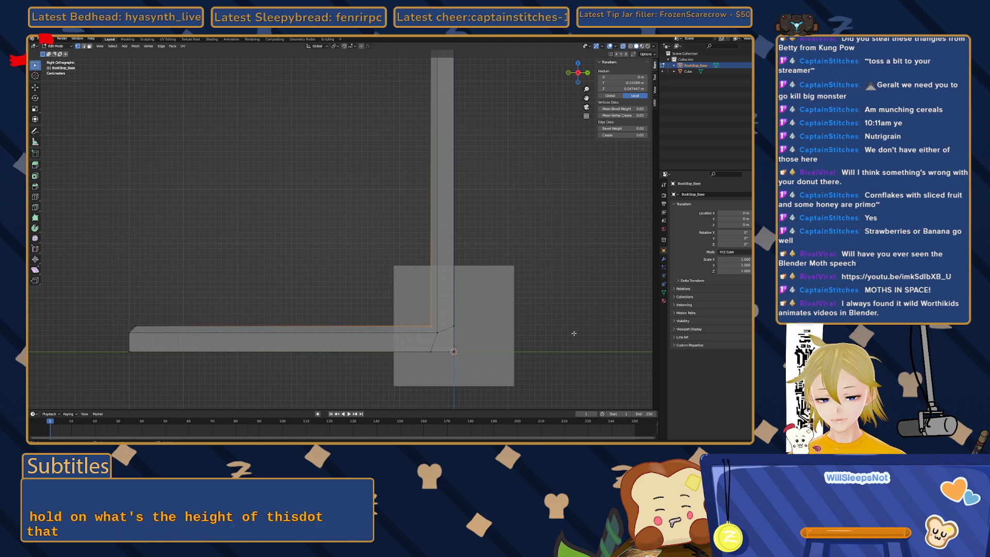
- Set the global Z position of the cube's bottom vertices to the copied 0.047447 m and return to Object Mode
{"action": "key", "text": "Tab"}
{"action": "left_click", "coordinate": [496, 376]}
{"action": "key", "text": "Tab"}
{"action": "left_click_drag", "start_coordinate": [346, 355], "coordinate": [531, 410]}
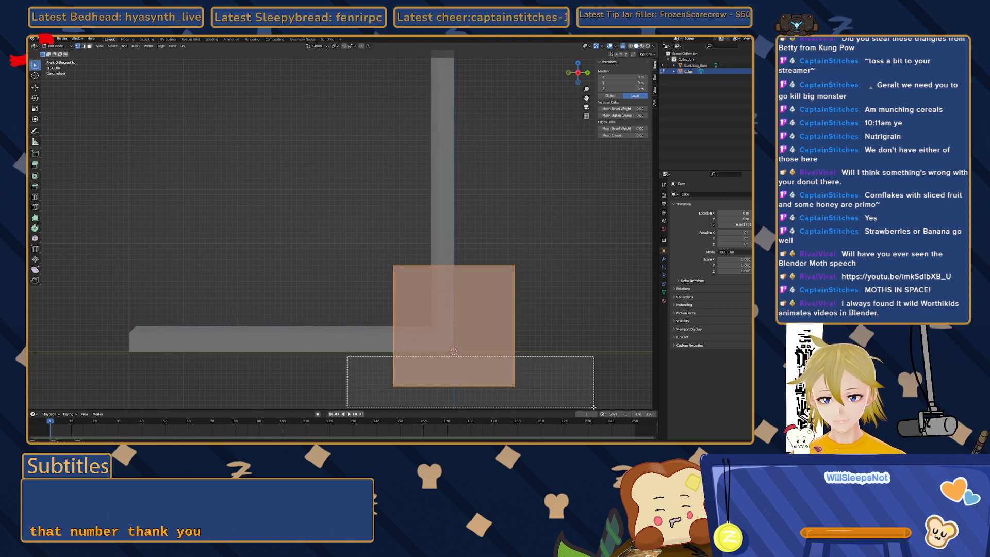
{"action": "left_click", "coordinate": [626, 89]}
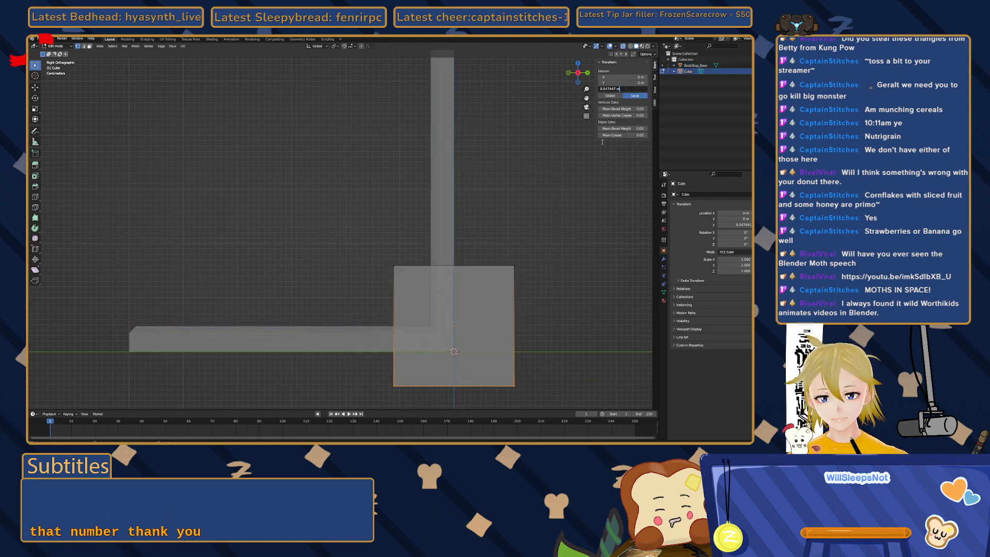
{"action": "key", "text": "Return"}
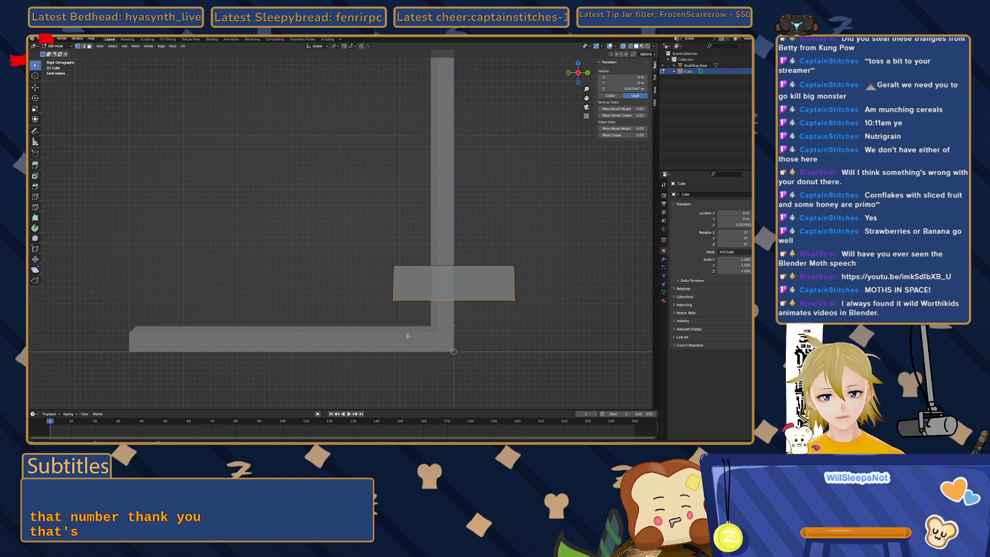
{"action": "left_click", "coordinate": [614, 95]}
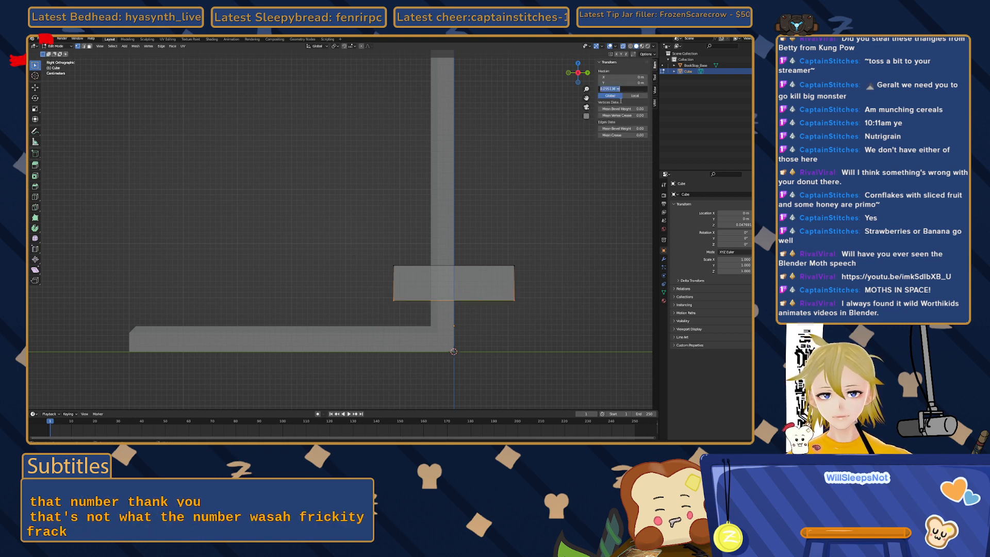
{"action": "key", "text": "ctrl+z"}
{"action": "left_click", "coordinate": [391, 298]}
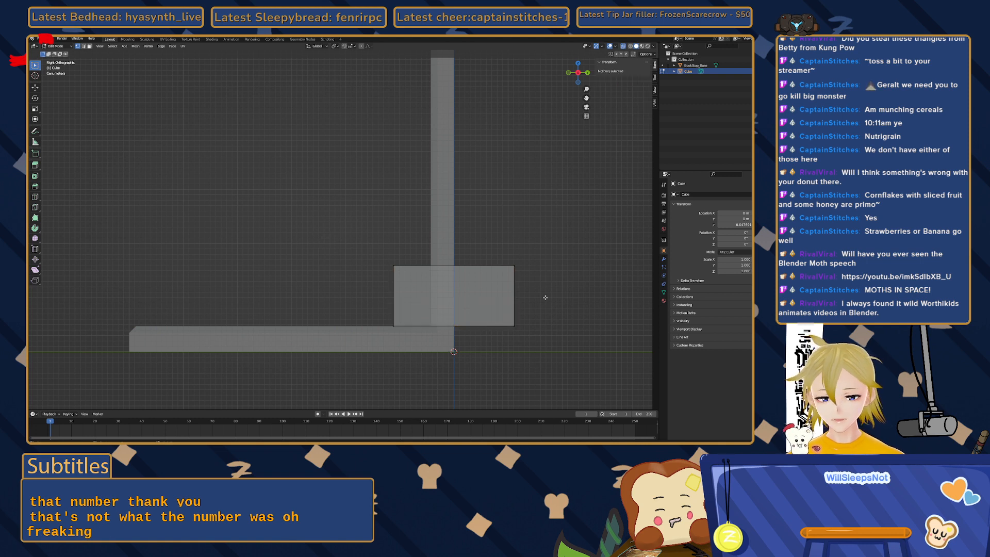
{"action": "key", "text": "Tab"}
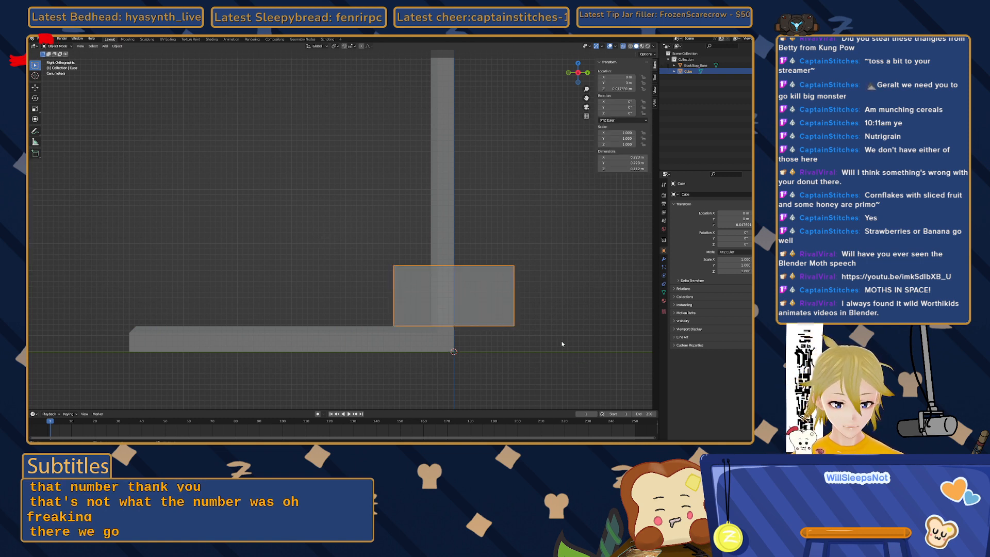
- Move the cube object about -0.171 m along the Y axis, onto the horizontal leg of the base
{"action": "key", "text": "g"}
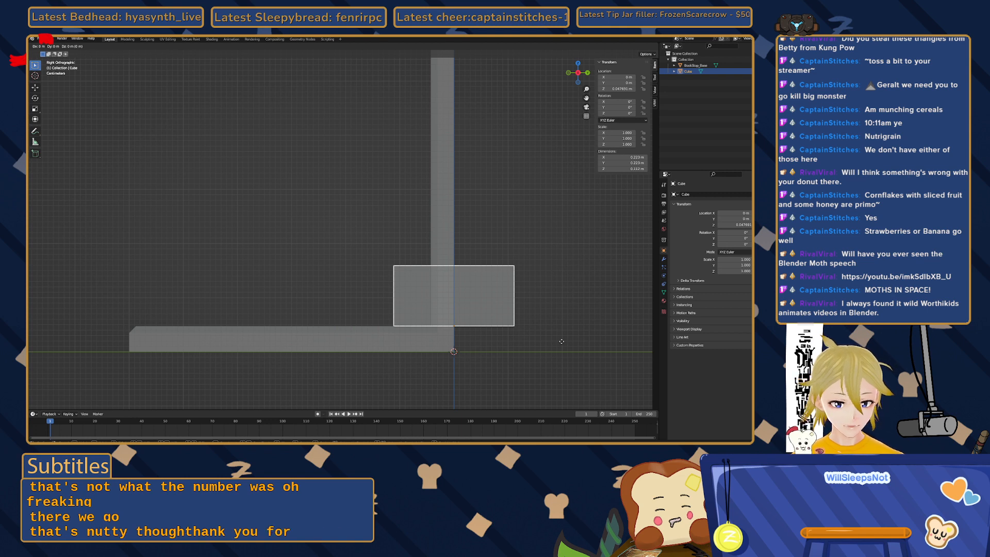
{"action": "key", "text": "y"}
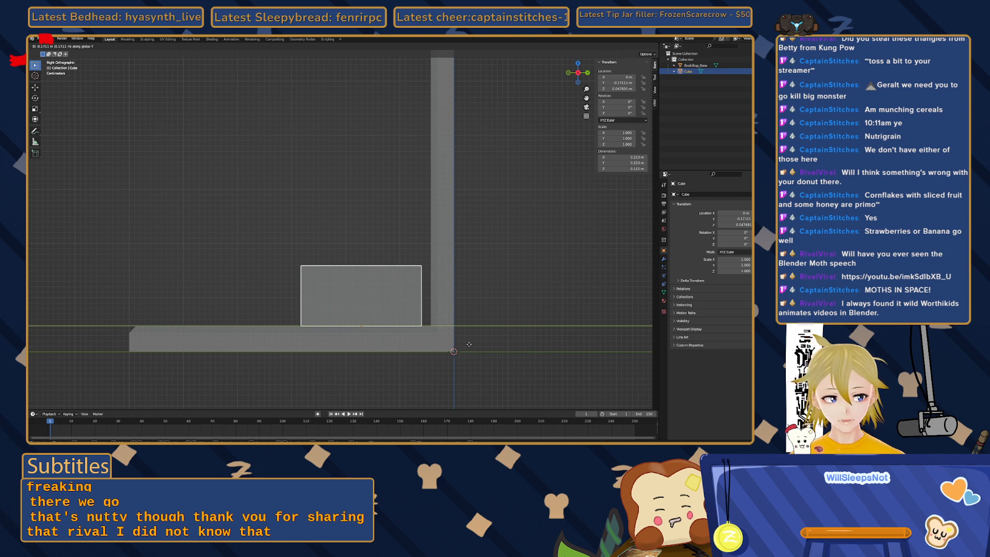
{"action": "left_click", "coordinate": [468, 344]}
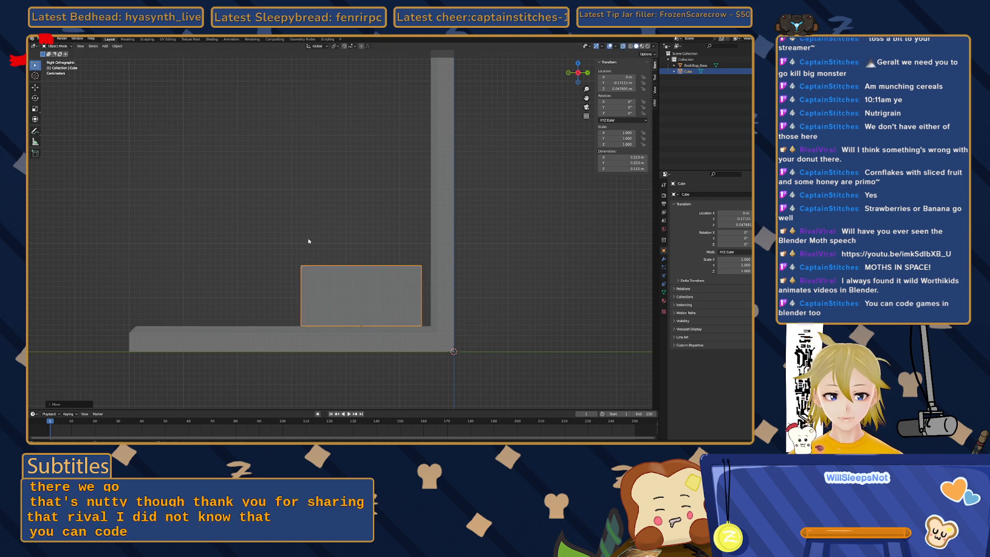
{"action": "middle_click_drag", "start_coordinate": [313, 242], "coordinate": [317, 243], "text": "shift"}
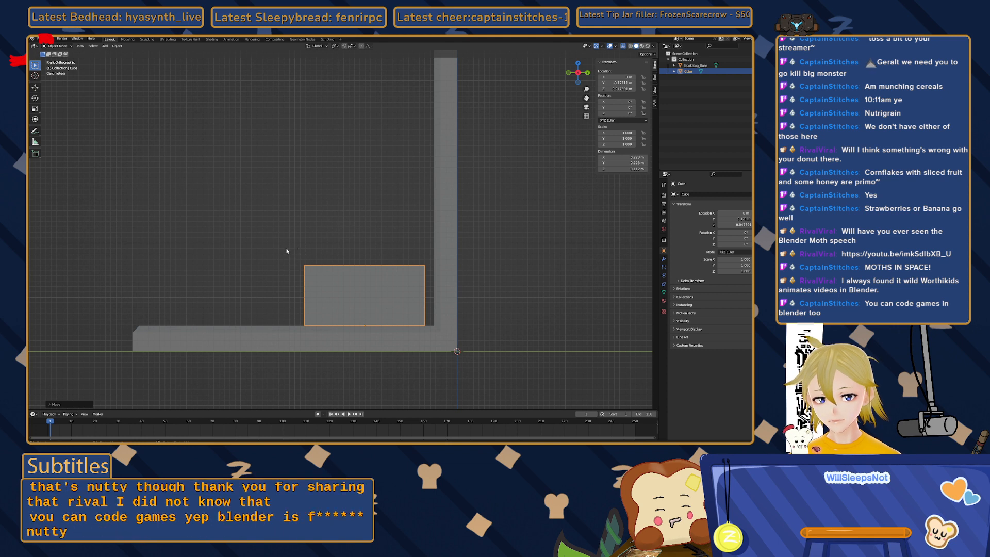
- Move the cube's wall-side vertices along Y to shorten its depth to about 0.112 m, then return to Object Mode
{"action": "key", "text": "Tab"}
{"action": "left_click_drag", "start_coordinate": [278, 234], "coordinate": [307, 364]}
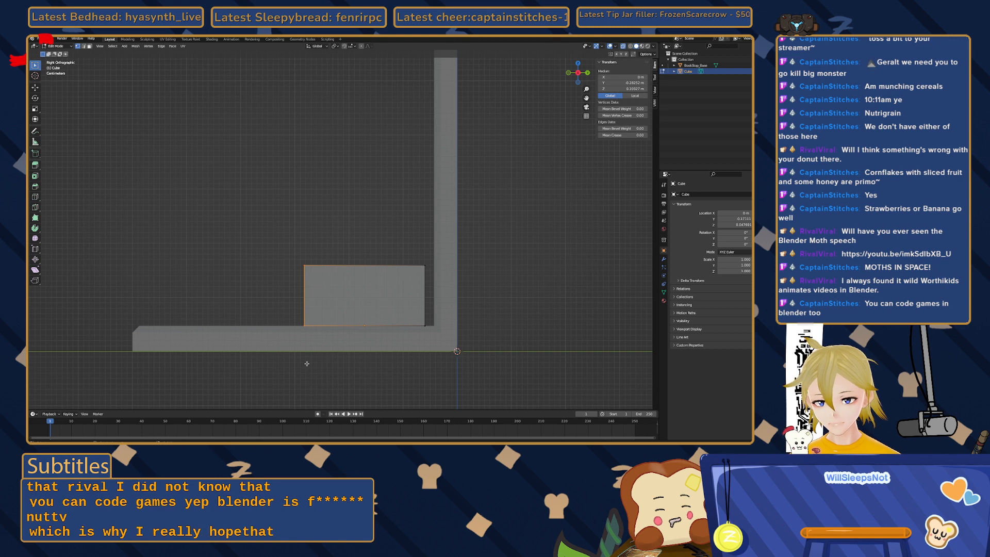
{"action": "left_click_drag", "start_coordinate": [388, 235], "coordinate": [438, 353]}
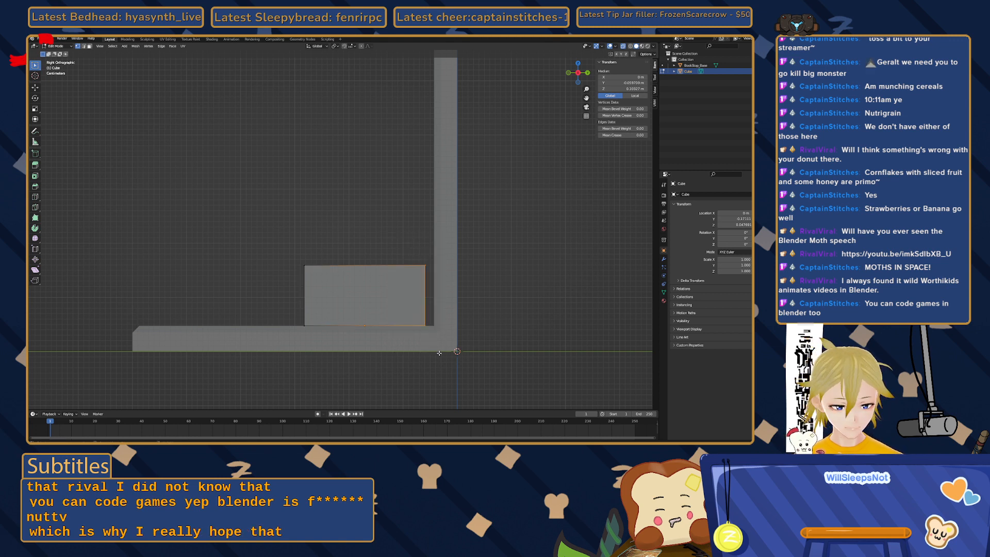
{"action": "key", "text": "g"}
{"action": "key", "text": "y"}
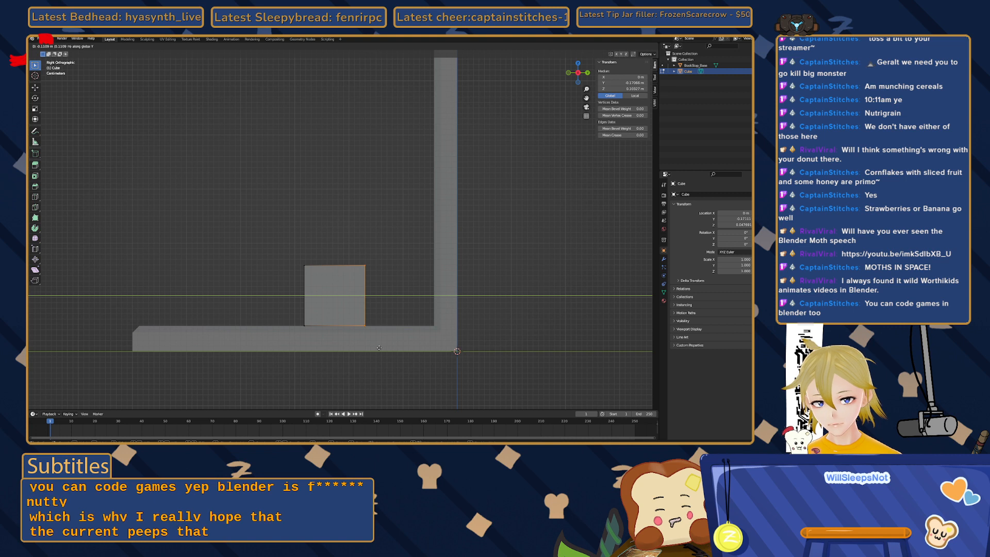
{"action": "left_click", "coordinate": [379, 348]}
{"action": "key", "text": "Tab"}
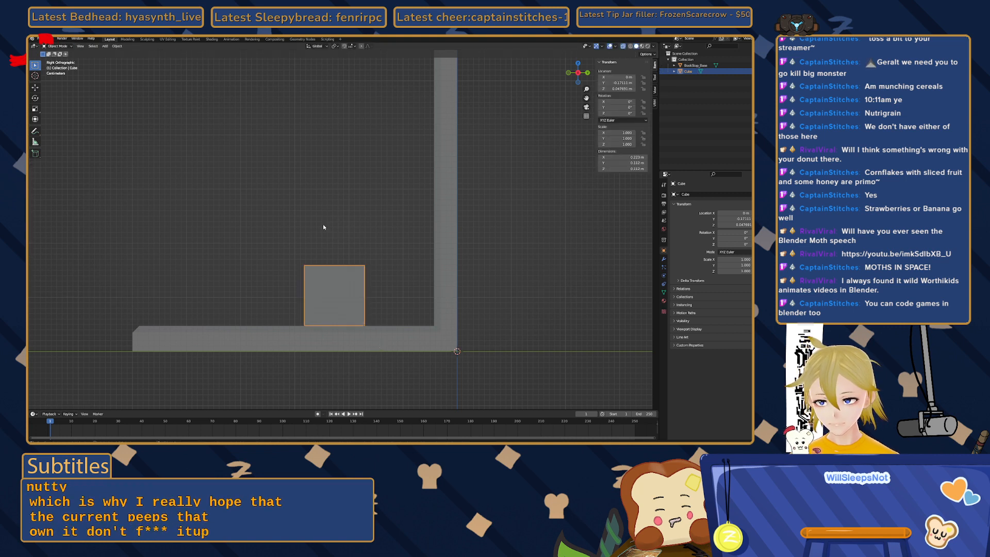
- Move the shortened cube along Y to about -0.071 m, close to the upright wall of the base
{"action": "key", "text": "g"}
{"action": "key", "text": "y"}
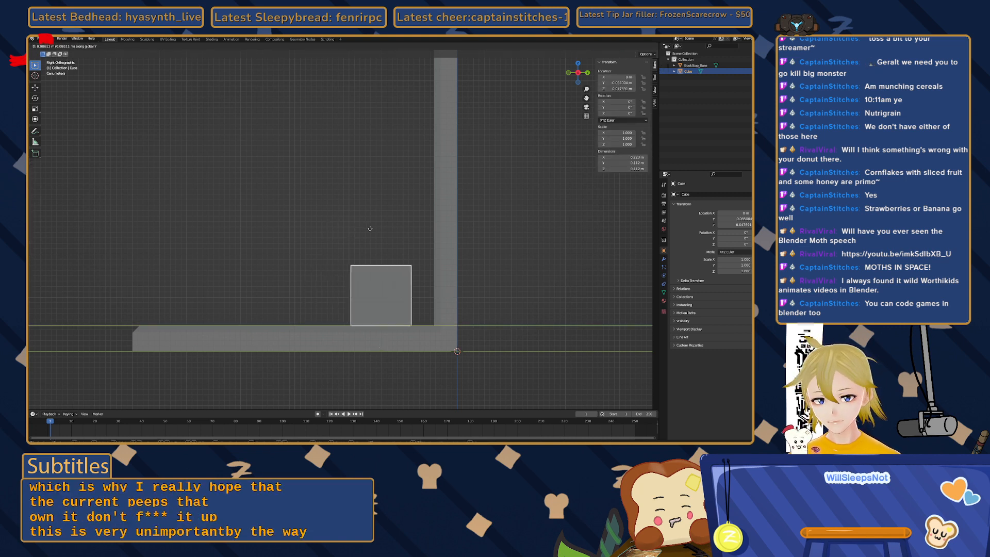
{"action": "left_click", "coordinate": [377, 230]}
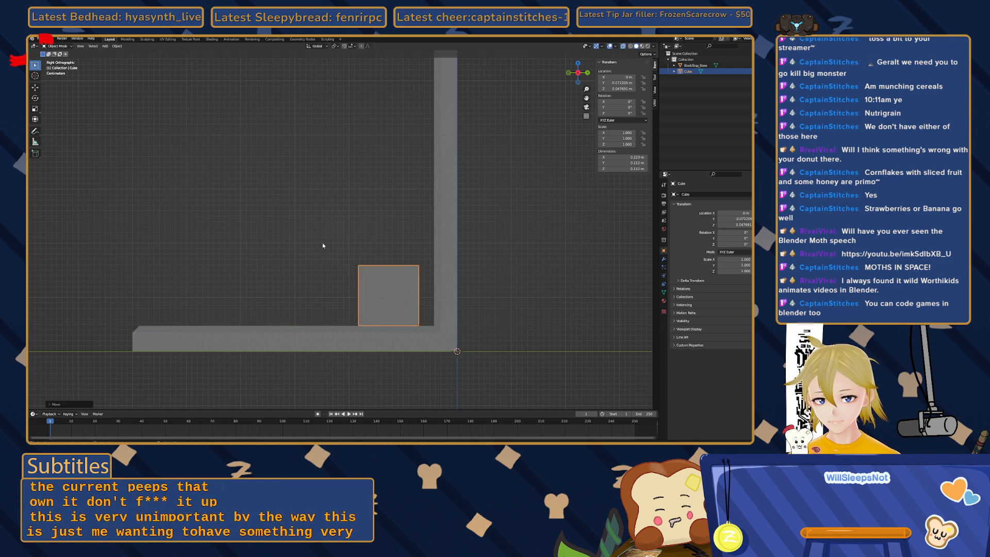
{"action": "left_click", "coordinate": [323, 242]}
{"action": "middle_click_drag", "start_coordinate": [356, 289], "coordinate": [407, 299]}
{"action": "scroll", "coordinate": [406, 299], "scroll_direction": "down", "scroll_amount": 5}
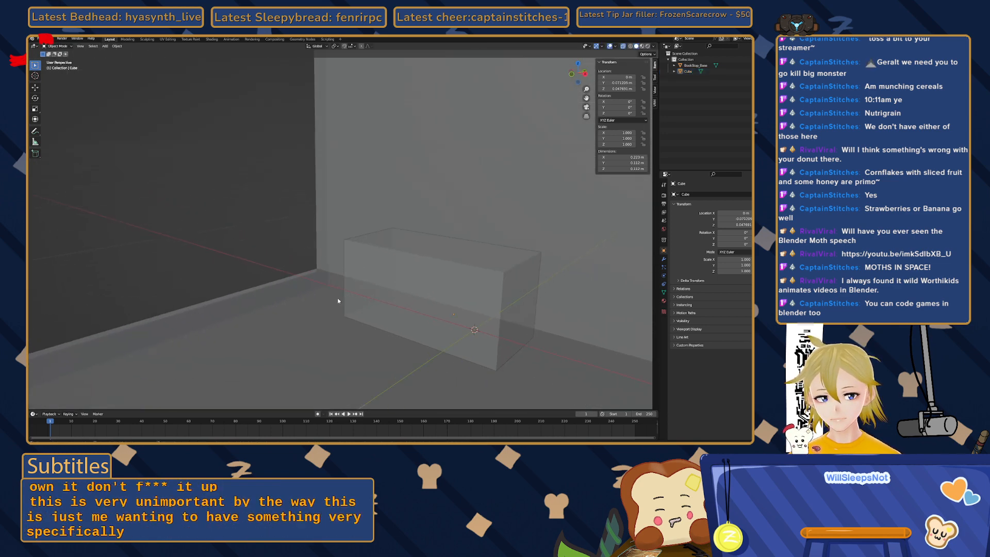
{"action": "key", "text": "a"}
{"action": "middle_click_drag", "start_coordinate": [347, 287], "coordinate": [390, 291]}
{"action": "scroll", "coordinate": [391, 291], "scroll_direction": "up", "scroll_amount": 3}
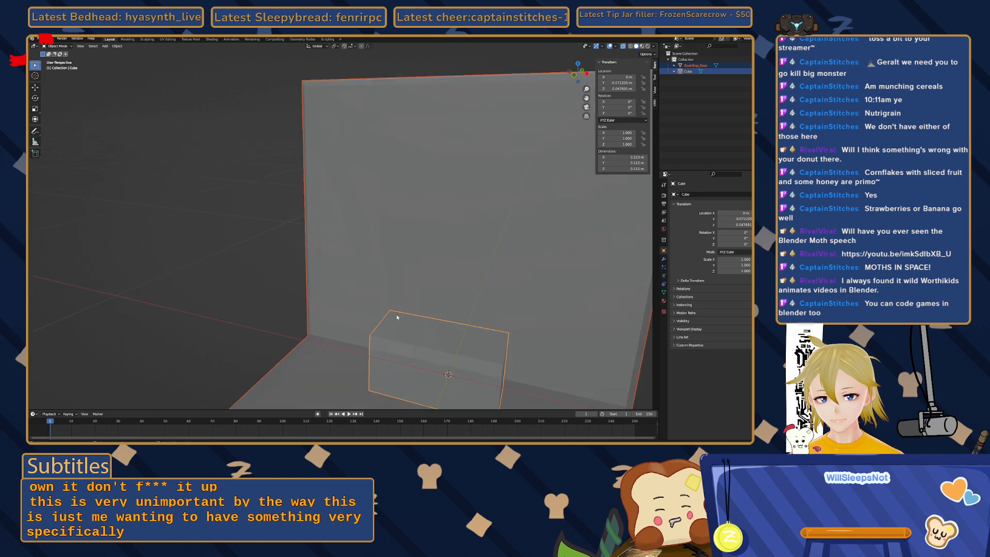
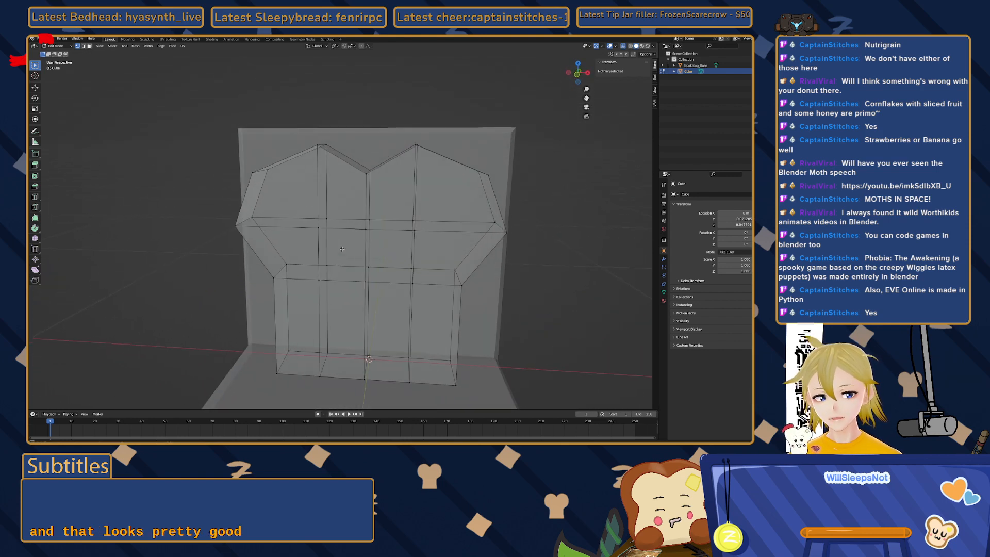
- Add a Subdivision Surface modifier to the toast-shaped object and set its viewport levels to 2
{"action": "left_click", "coordinate": [664, 259]}
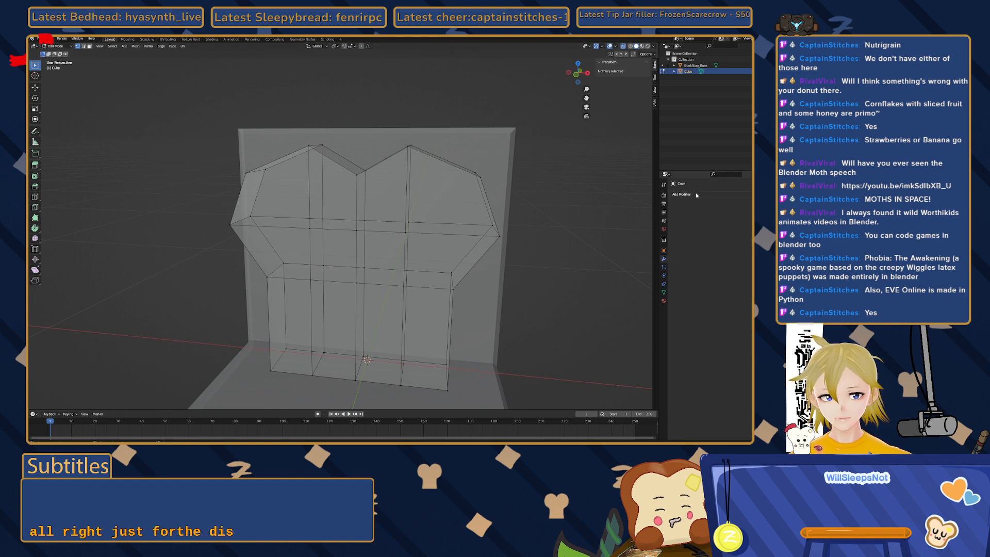
{"action": "middle_click_drag", "start_coordinate": [634, 201], "coordinate": [643, 193]}
{"action": "key", "text": "Tab"}
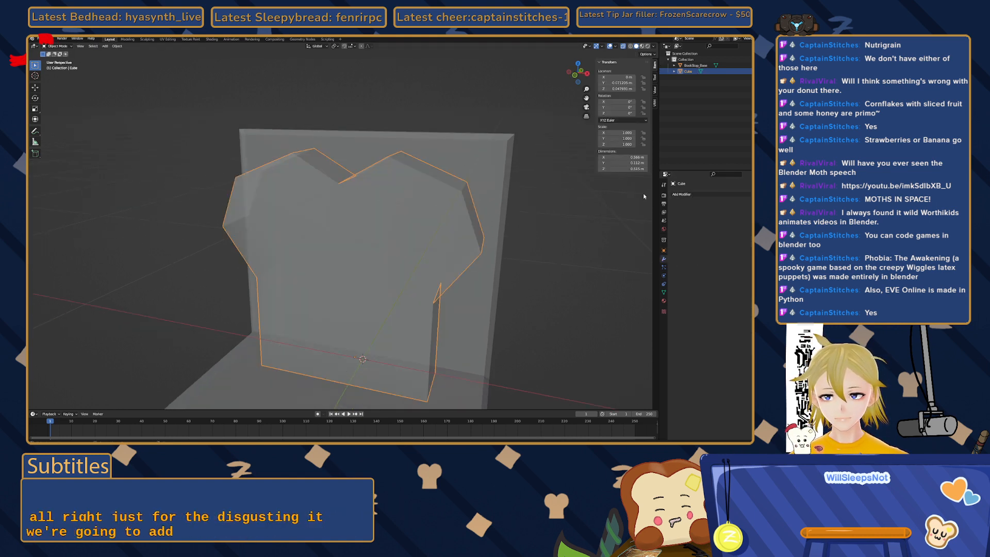
{"action": "left_click", "coordinate": [682, 194]}
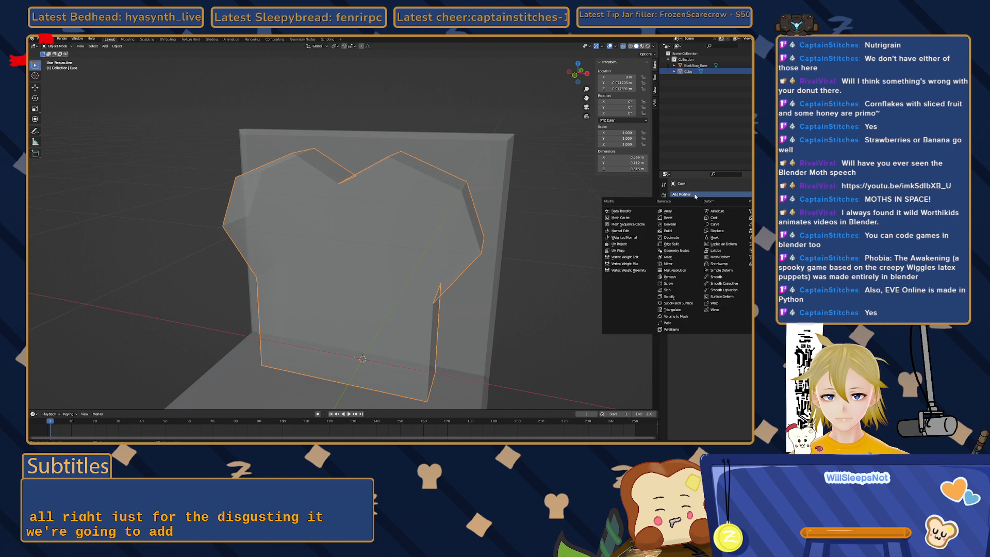
{"action": "left_click", "coordinate": [685, 304]}
{"action": "left_click", "coordinate": [140, 265]}
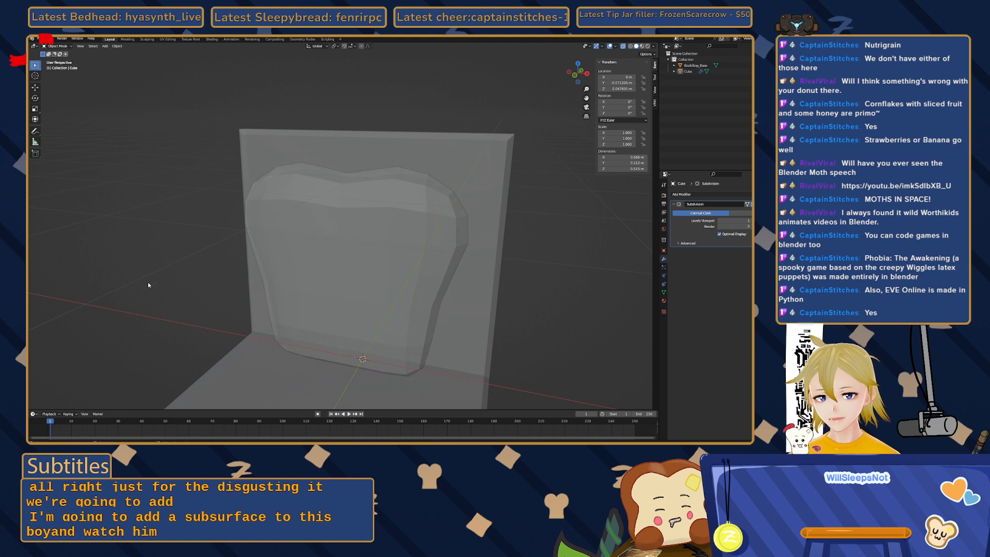
{"action": "middle_click_drag", "start_coordinate": [140, 265], "coordinate": [189, 271]}
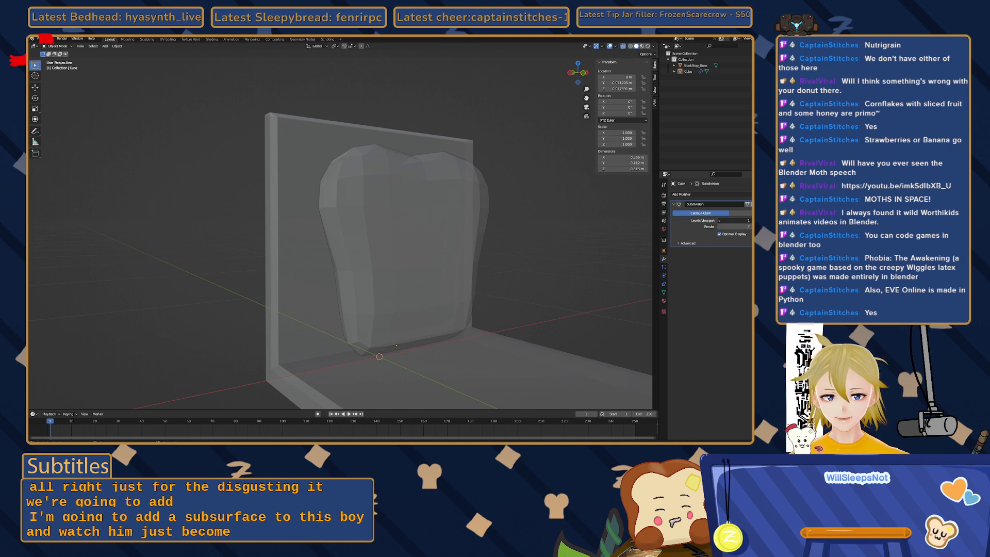
{"action": "left_click", "coordinate": [749, 220]}
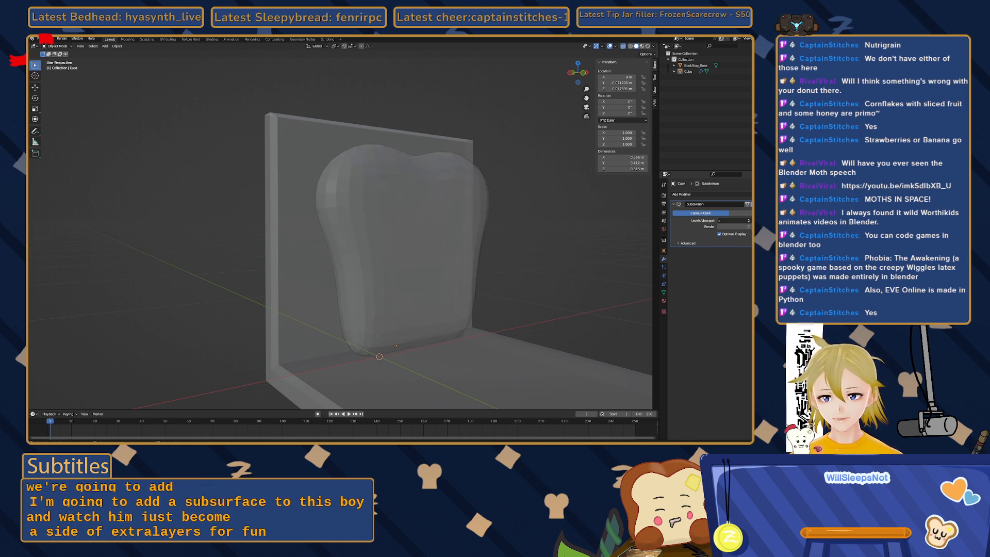
- Apply Shade Auto Smooth to the subdivided toast-shaped object
{"action": "middle_click_drag", "start_coordinate": [644, 239], "coordinate": [195, 242]}
{"action": "left_click", "coordinate": [391, 237]}
{"action": "right_click", "coordinate": [361, 255]}
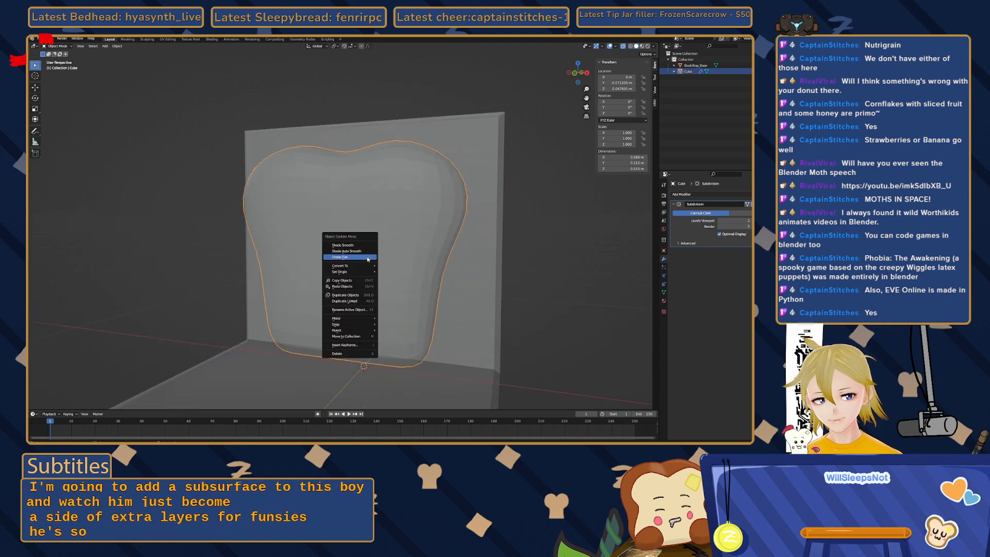
{"action": "left_click", "coordinate": [359, 252]}
{"action": "left_click", "coordinate": [106, 246]}
{"action": "middle_click_drag", "start_coordinate": [111, 258], "coordinate": [142, 283]}
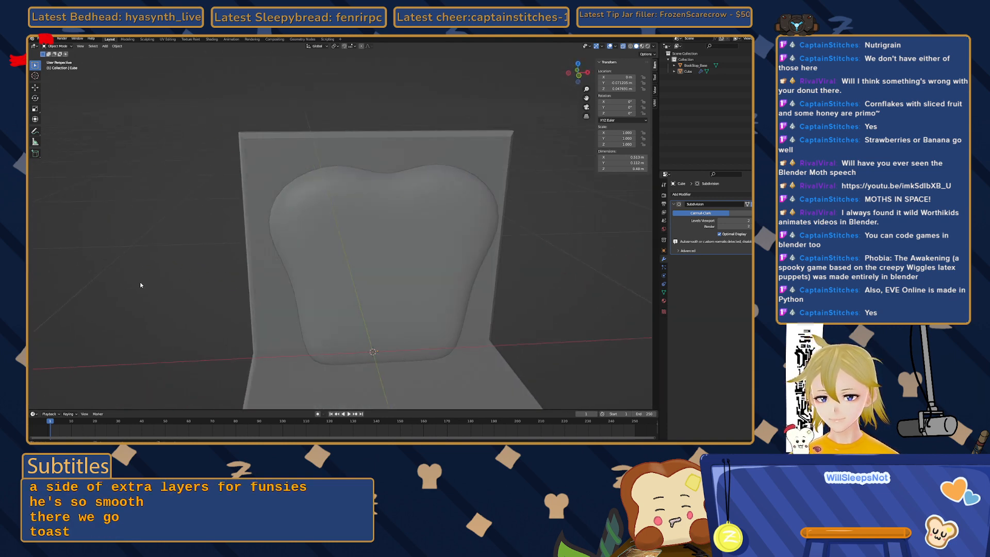
- Add vertical loop cuts in Edit Mode between the columns of the toast-shaped mesh, in both the outer and inner sections
{"action": "left_click", "coordinate": [359, 293]}
{"action": "middle_click_drag", "start_coordinate": [359, 293], "coordinate": [379, 300]}
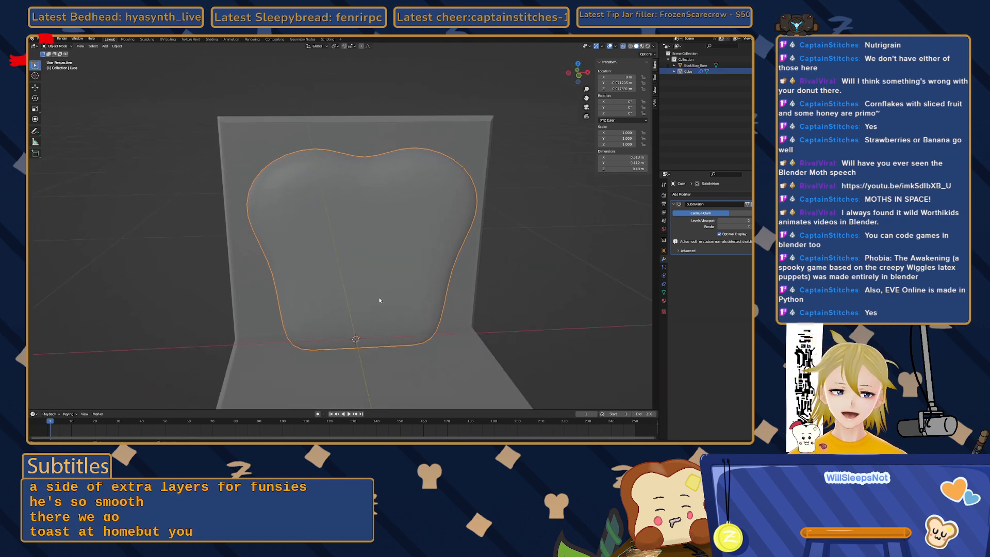
{"action": "key", "text": "Tab"}
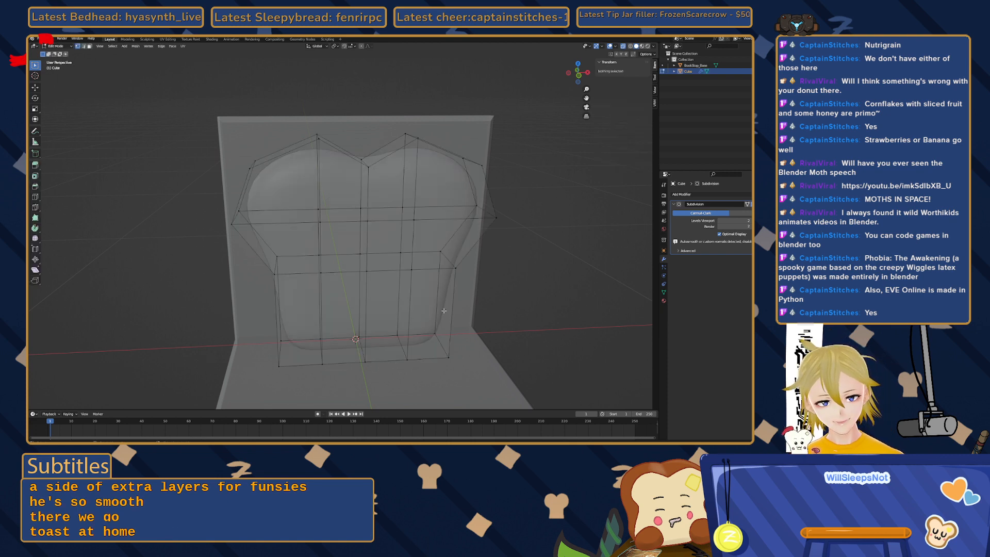
{"action": "mouse_move", "coordinate": [381, 296]}
{"action": "middle_mouse_down"}
{"action": "mouse_move", "coordinate": [418, 298]}
{"action": "mouse_move", "coordinate": [398, 291]}
{"action": "middle_mouse_up"}
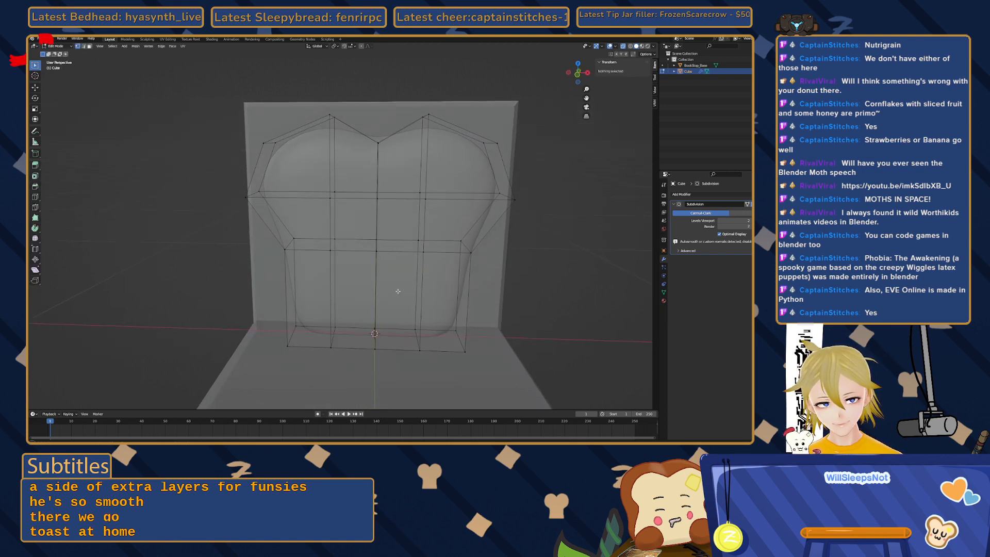
{"action": "left_click", "coordinate": [35, 197]}
{"action": "left_click", "coordinate": [298, 194]}
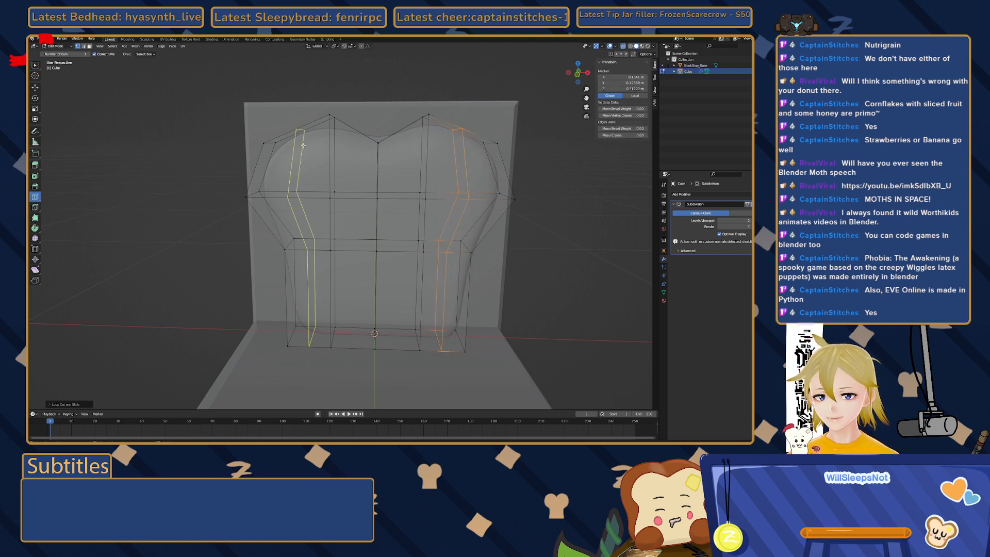
{"action": "left_click", "coordinate": [364, 141]}
{"action": "left_click", "coordinate": [402, 139]}
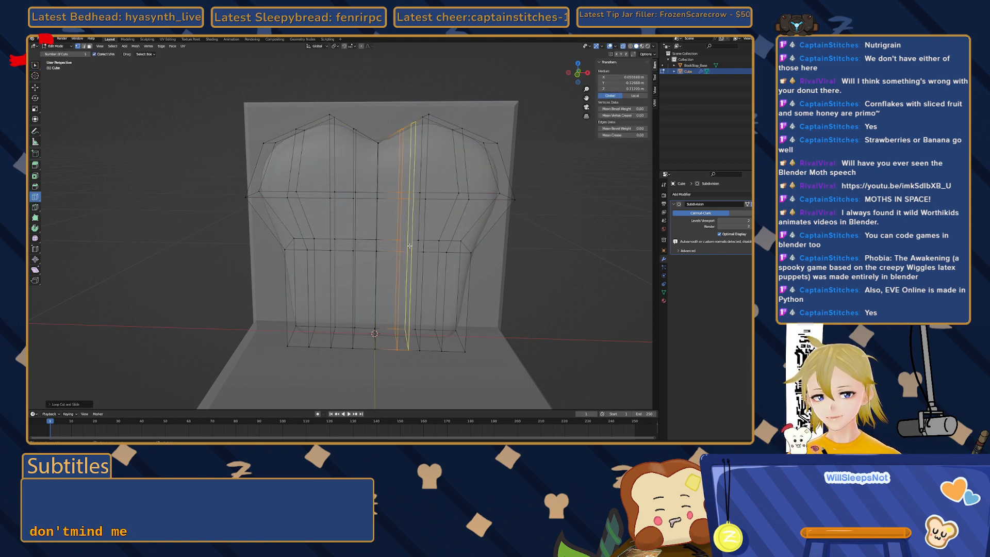
{"action": "middle_click_drag", "start_coordinate": [432, 206], "coordinate": [385, 227], "text": "shift"}
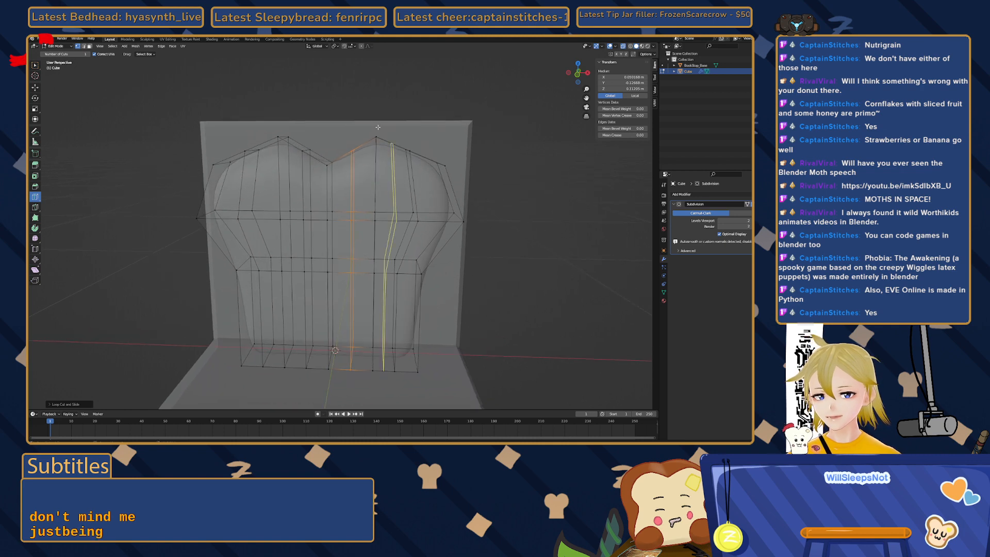
- Raise the new top vertices on the outer side of both toast lobes along Z to round the shoulders
{"action": "left_click", "coordinate": [36, 66]}
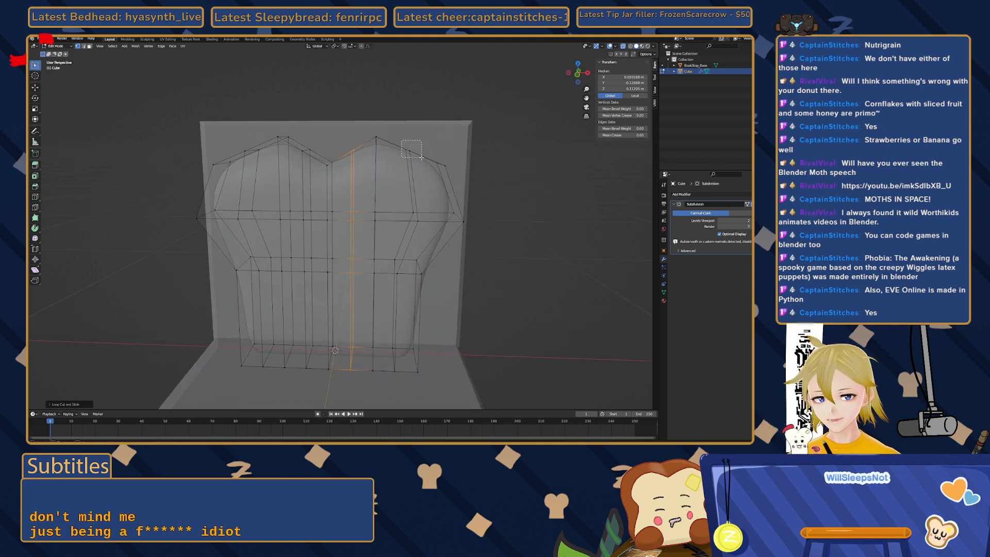
{"action": "left_click_drag", "start_coordinate": [395, 128], "coordinate": [424, 160]}
{"action": "key", "text": "KP_1"}
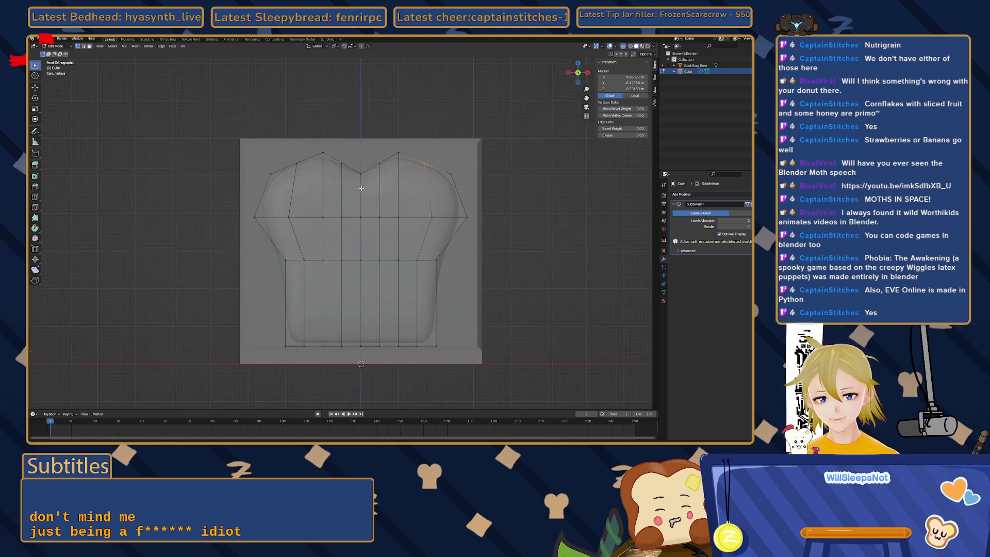
{"action": "key", "text": "g"}
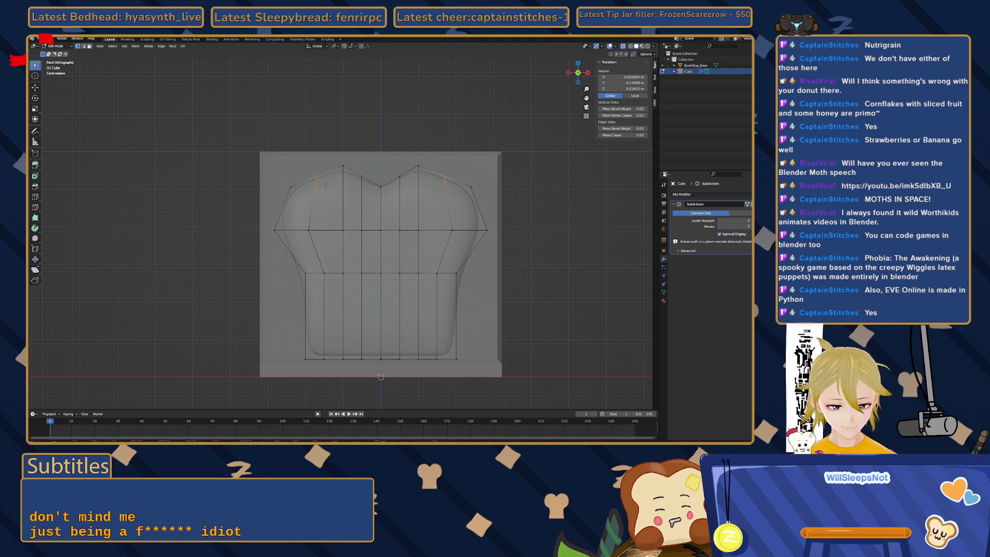
{"action": "key", "text": "z"}
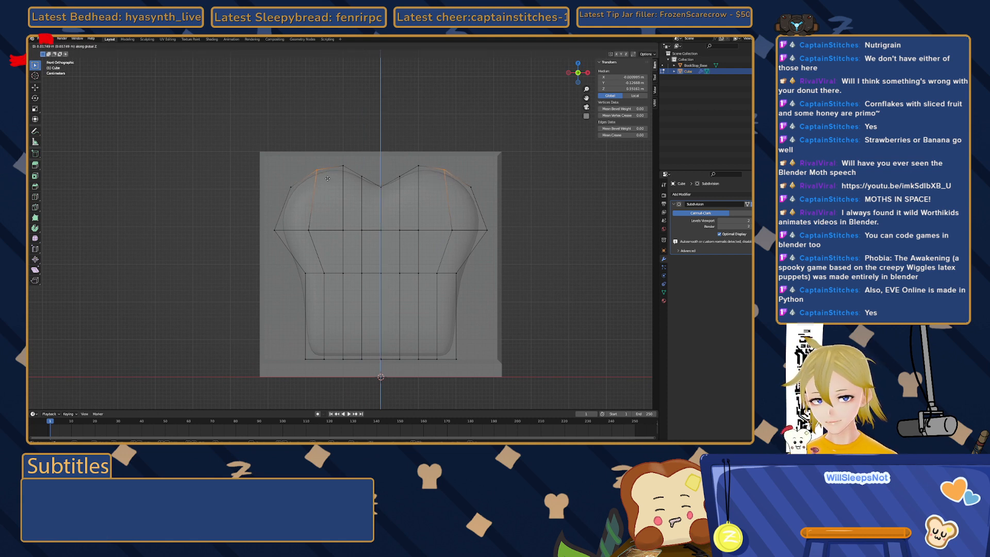
{"action": "left_click", "coordinate": [328, 178]}
- Lower the peak vertices of both toast lobes slightly along Z, nearly level with the neighbouring shoulder vertices
{"action": "left_click_drag", "start_coordinate": [327, 157], "coordinate": [426, 171]}
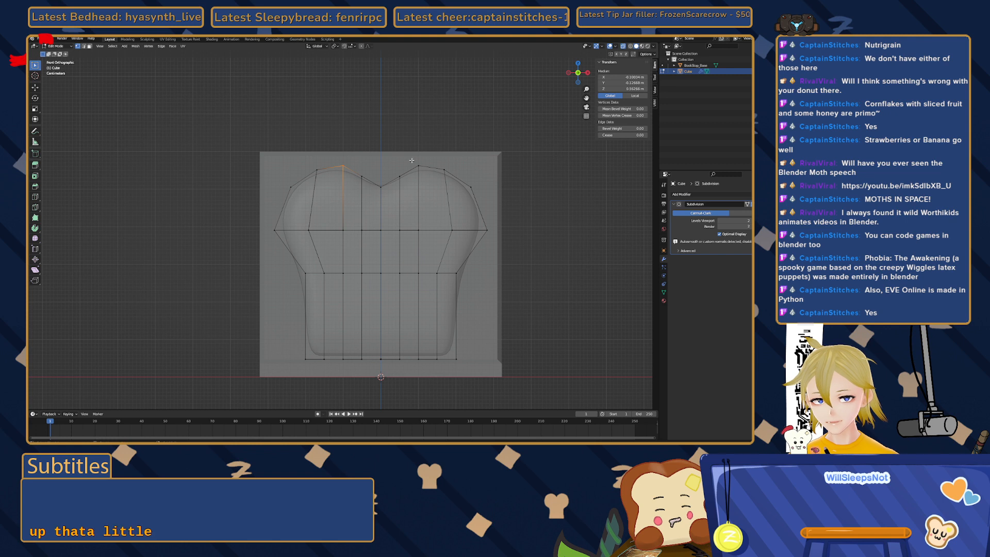
{"action": "key", "text": "g"}
{"action": "key", "text": "z"}
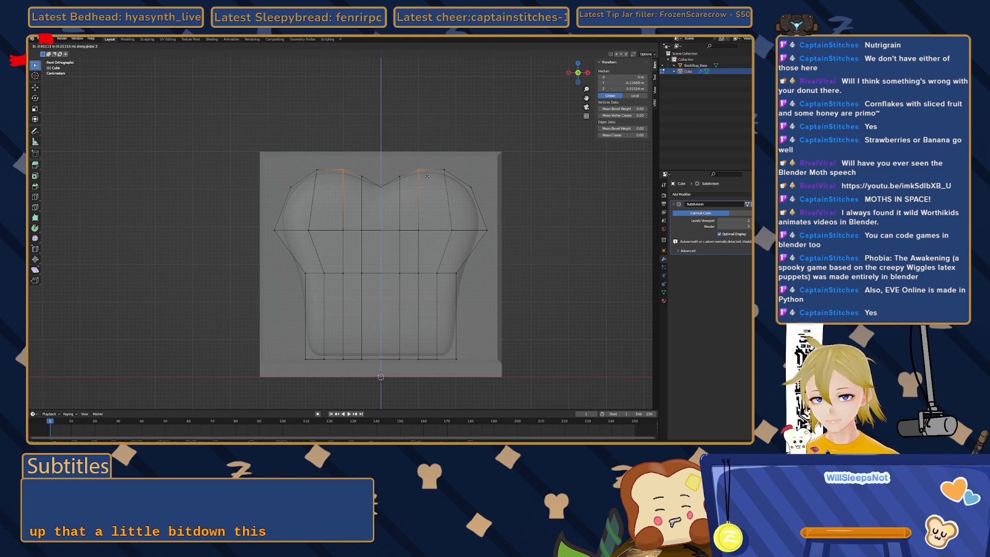
{"action": "left_click", "coordinate": [427, 177]}
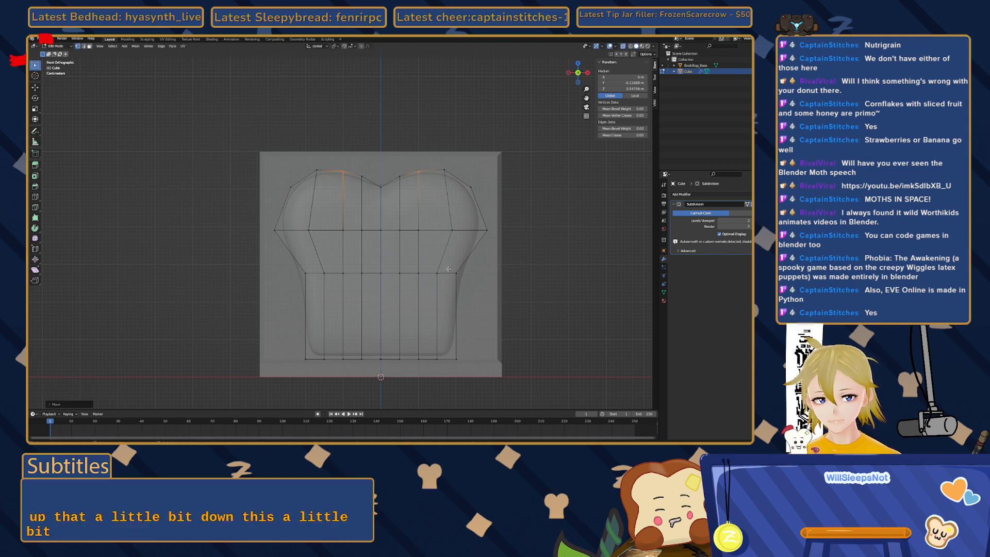
- Raise the top vertices on either side of the central notch slightly along Z
{"action": "left_click", "coordinate": [398, 174]}
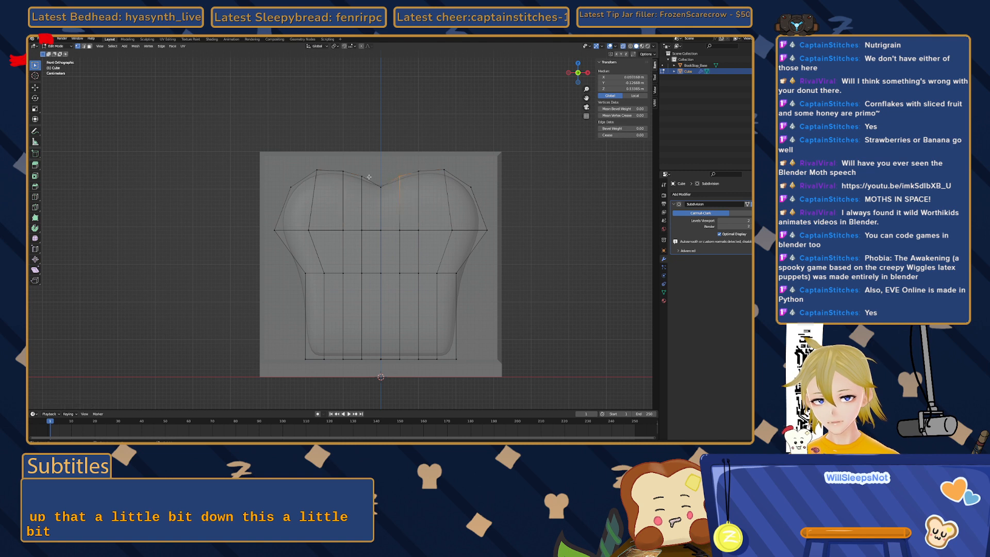
{"action": "left_click", "coordinate": [363, 178], "text": "shift"}
{"action": "key", "text": "g"}
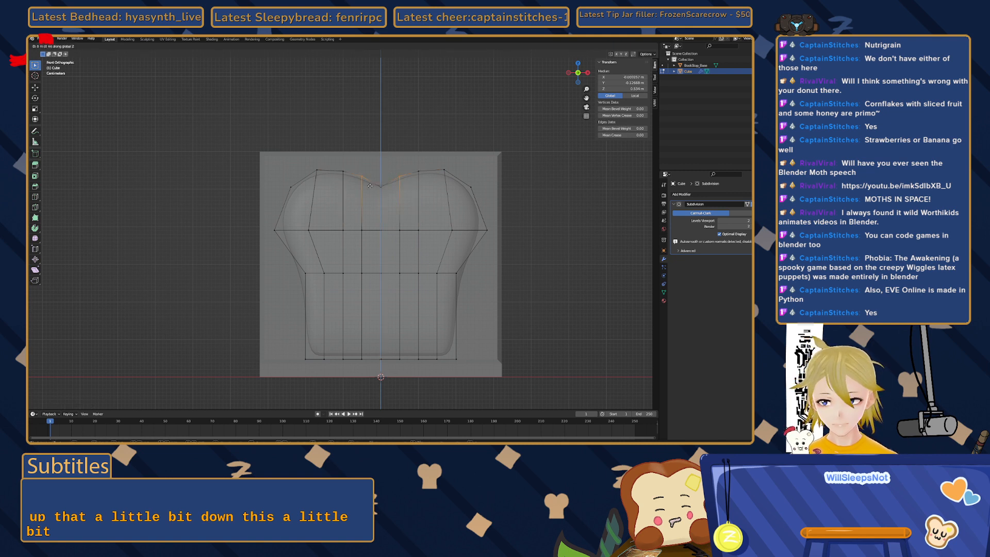
{"action": "key", "text": "z"}
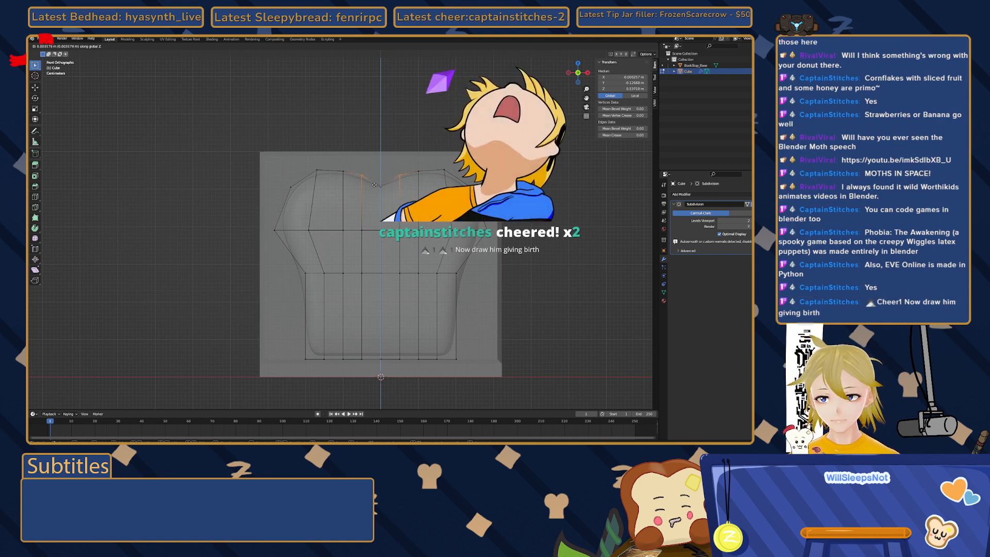
{"action": "left_click", "coordinate": [375, 183]}
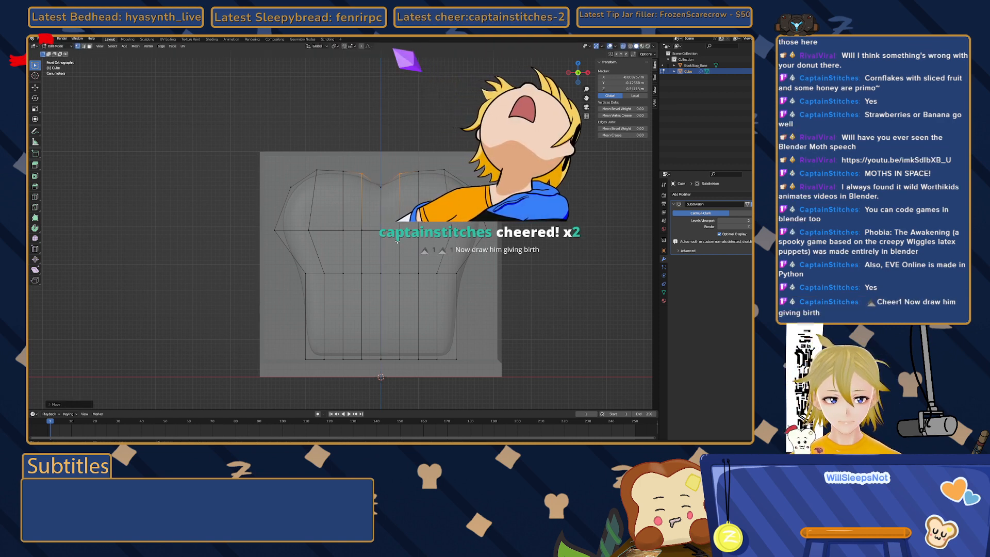
- Raise the peak vertices of both lobes along Z so they stand slightly above the shoulder vertices
{"action": "left_click", "coordinate": [417, 172]}
{"action": "left_click_drag", "start_coordinate": [332, 163], "coordinate": [353, 187]}
{"action": "key", "text": "g"}
{"action": "key", "text": "z"}
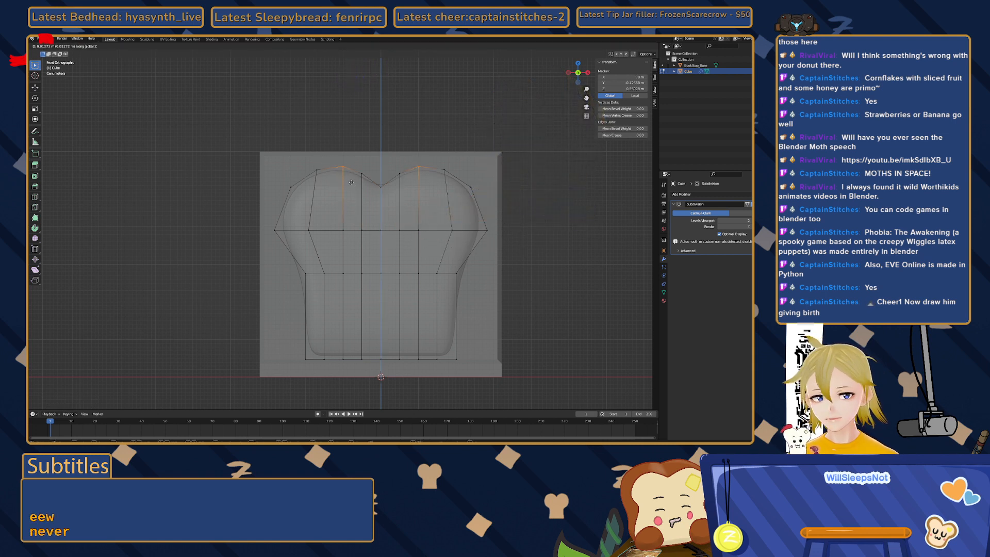
{"action": "left_click", "coordinate": [351, 180]}
{"action": "middle_click_drag", "start_coordinate": [475, 273], "coordinate": [470, 236], "text": "shift"}
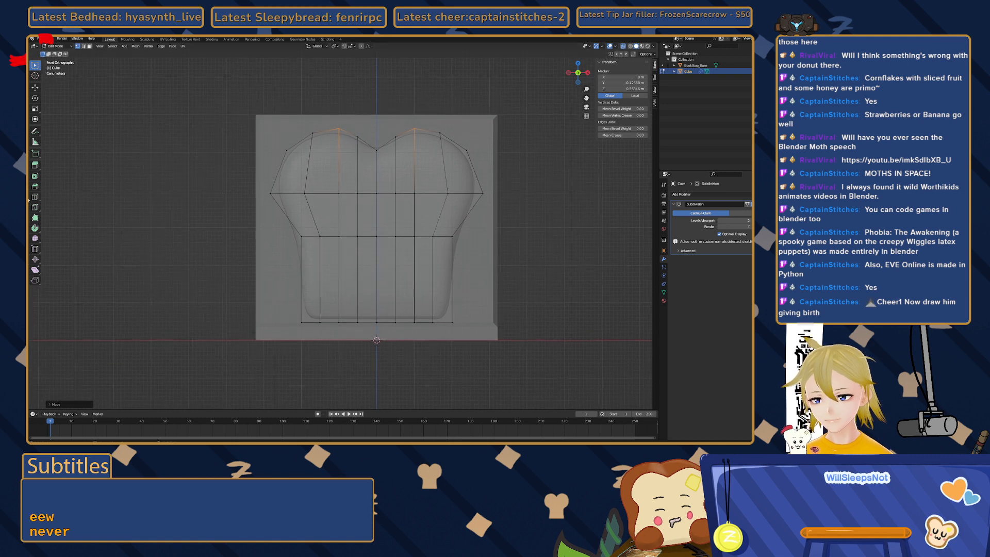
- Add horizontal loop cuts across the toast's tapered neck and lower body, and bevel the lower one into a wide band
{"action": "left_click", "coordinate": [35, 165]}
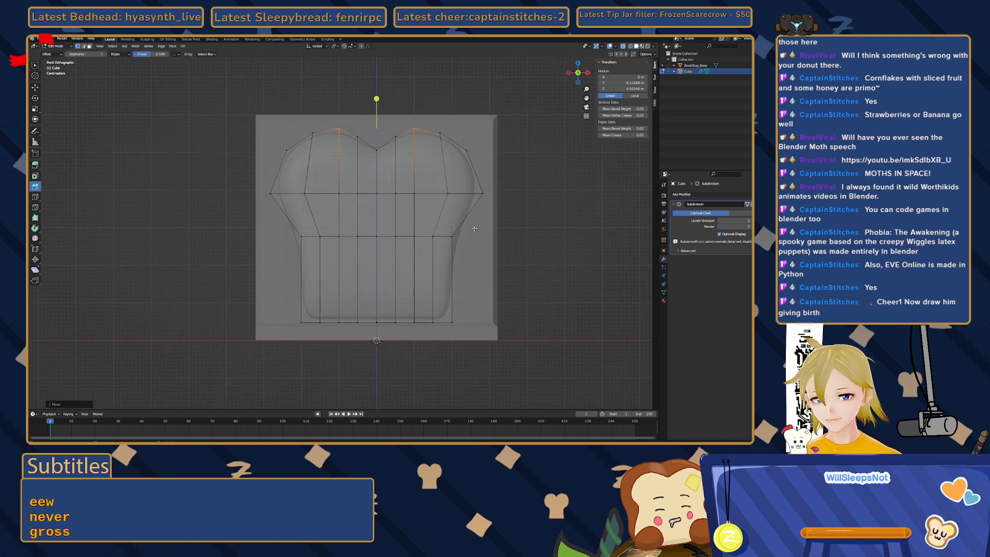
{"action": "left_click", "coordinate": [35, 196]}
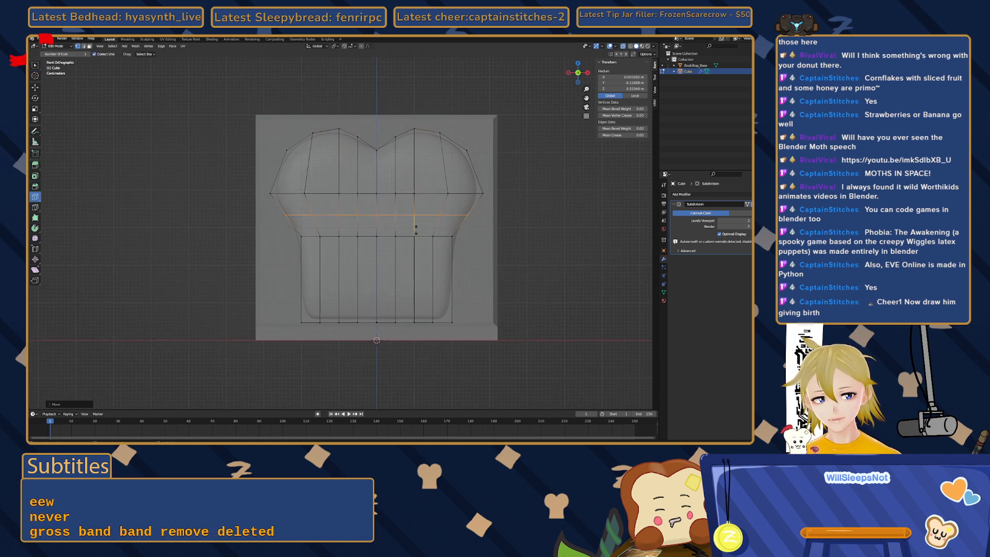
{"action": "left_click", "coordinate": [286, 216]}
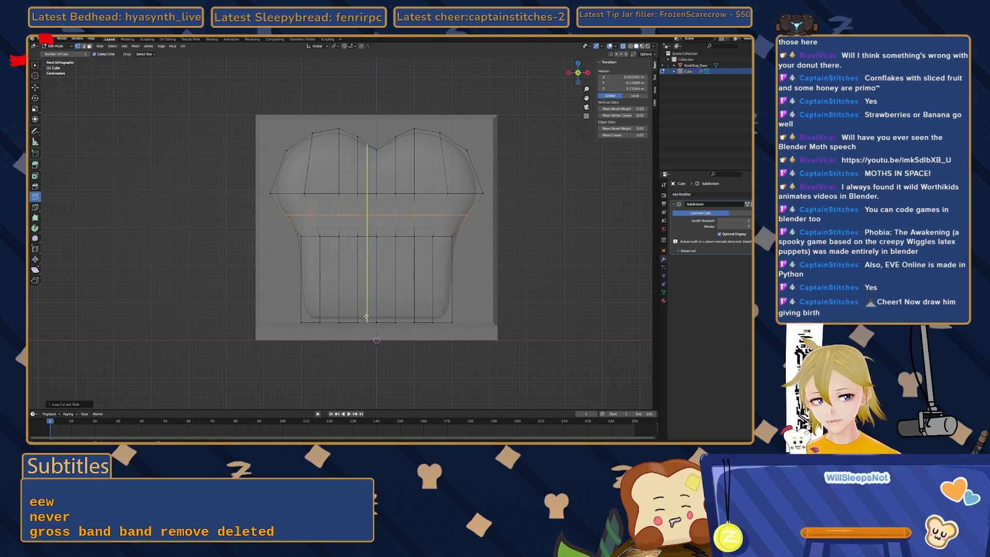
{"action": "left_click", "coordinate": [282, 297]}
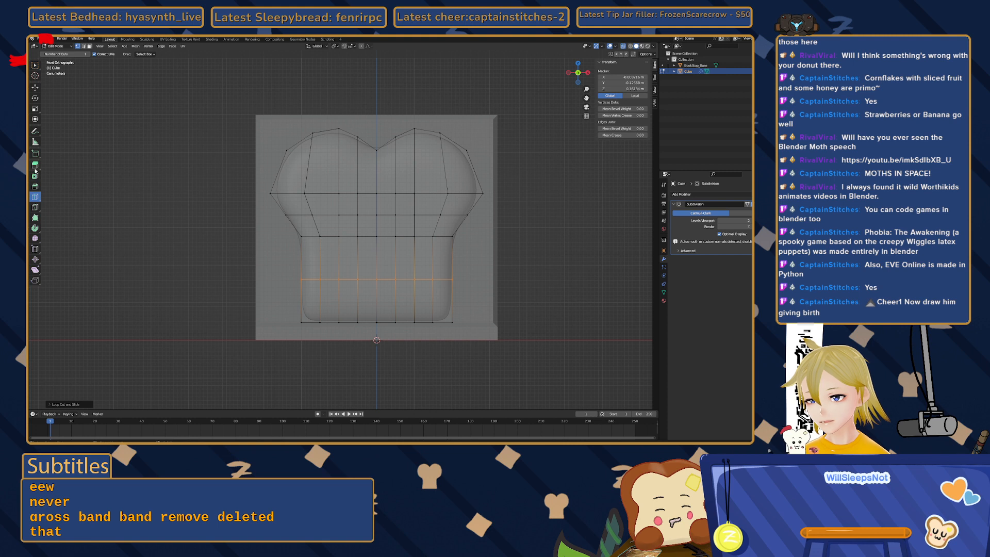
{"action": "left_click", "coordinate": [35, 186]}
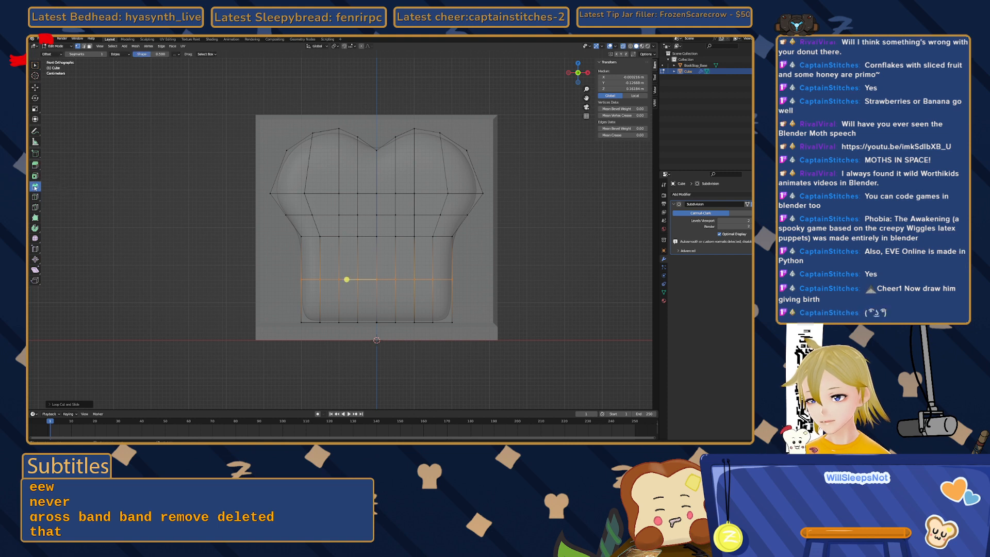
{"action": "left_click_drag", "start_coordinate": [342, 278], "coordinate": [319, 282]}
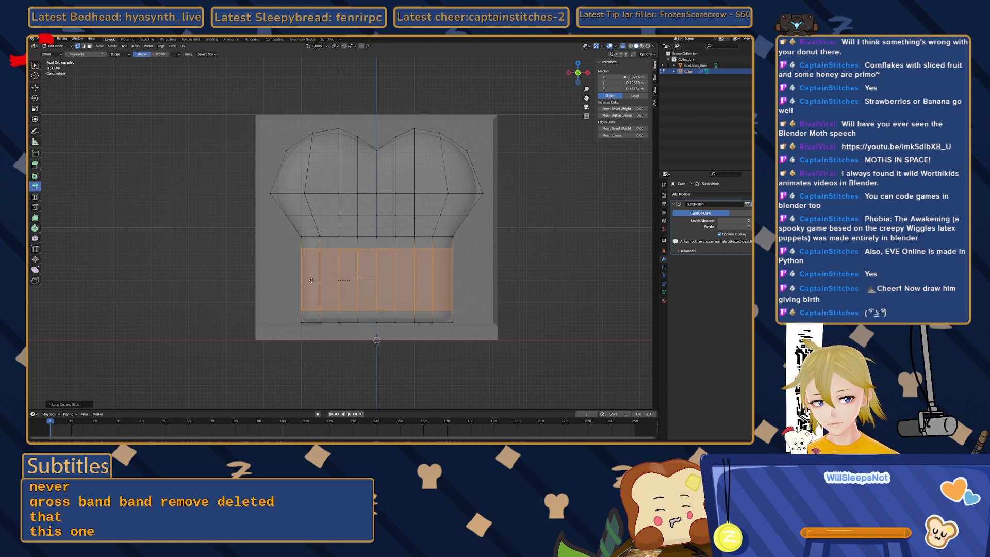
- Add a loop cut around the toast's outline midway through its thickness, and return to Object Mode
{"action": "key", "text": "Tab"}
{"action": "middle_click_drag", "start_coordinate": [296, 283], "coordinate": [139, 249]}
{"action": "key", "text": "Tab"}
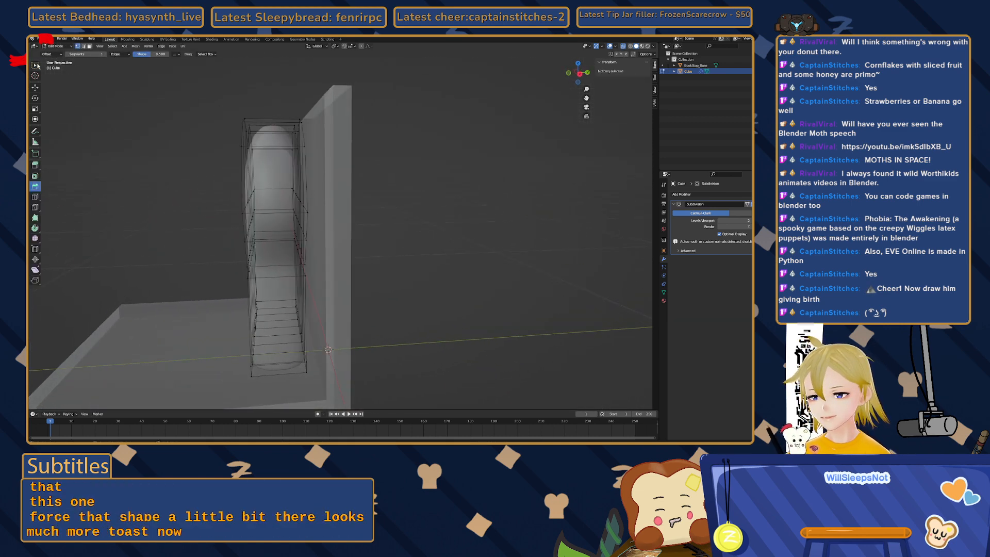
{"action": "middle_click_drag", "start_coordinate": [125, 163], "coordinate": [155, 166]}
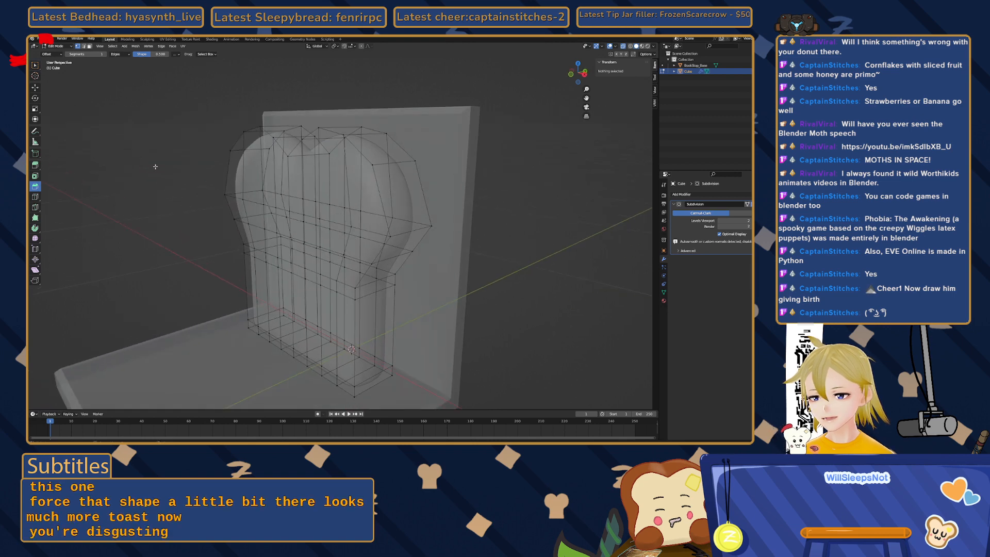
{"action": "left_click", "coordinate": [35, 196]}
{"action": "left_click", "coordinate": [371, 144]}
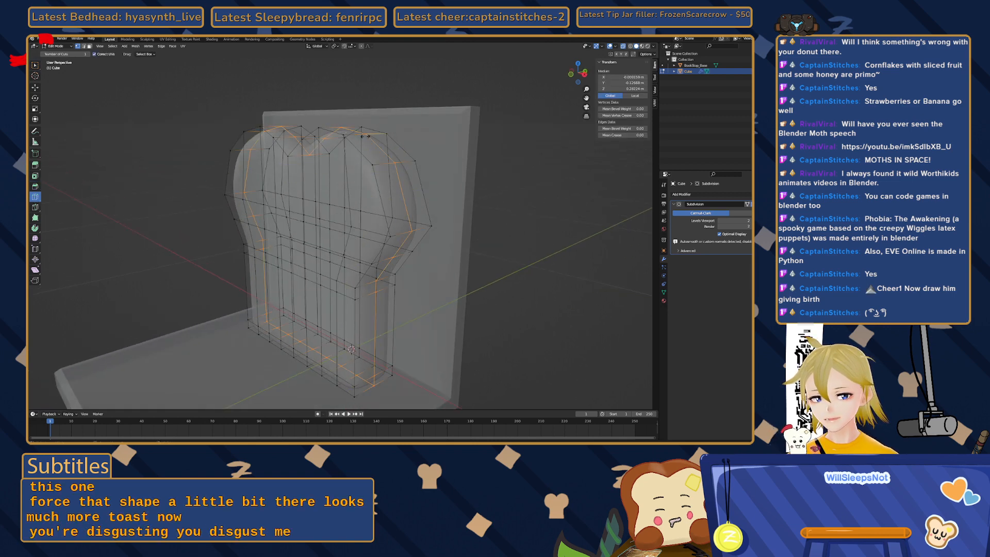
{"action": "middle_click_drag", "start_coordinate": [371, 144], "coordinate": [329, 236]}
{"action": "key", "text": "Tab"}
- Examine the smoothed toast's shape and thickness from the front and side against the upright wall
{"action": "left_click", "coordinate": [180, 283]}
{"action": "left_click", "coordinate": [314, 278]}
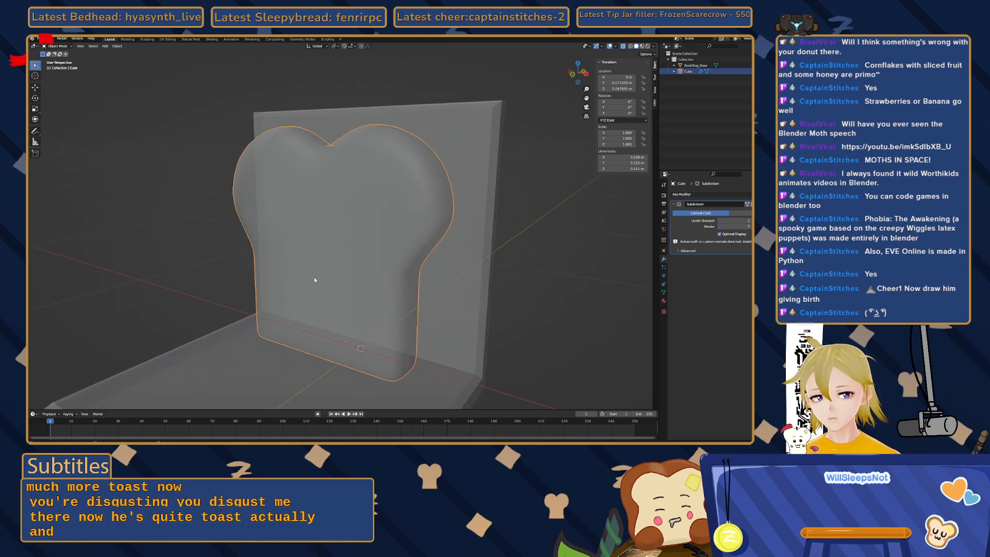
{"action": "middle_click_drag", "start_coordinate": [314, 278], "coordinate": [183, 223]}
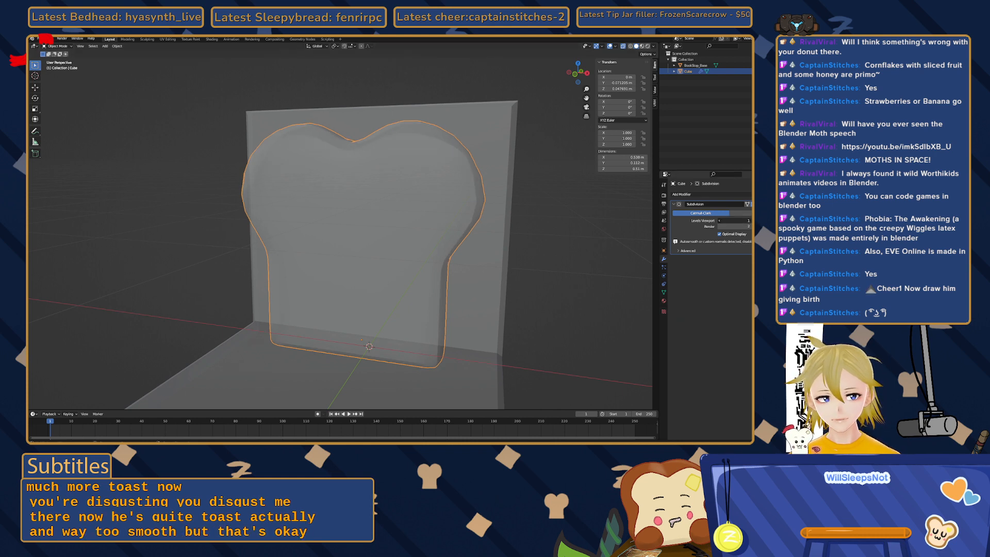
{"action": "left_click", "coordinate": [194, 267]}
{"action": "middle_click_drag", "start_coordinate": [194, 268], "coordinate": [110, 261]}
{"action": "left_click", "coordinate": [263, 272]}
{"action": "middle_click_drag", "start_coordinate": [263, 272], "coordinate": [200, 233]}
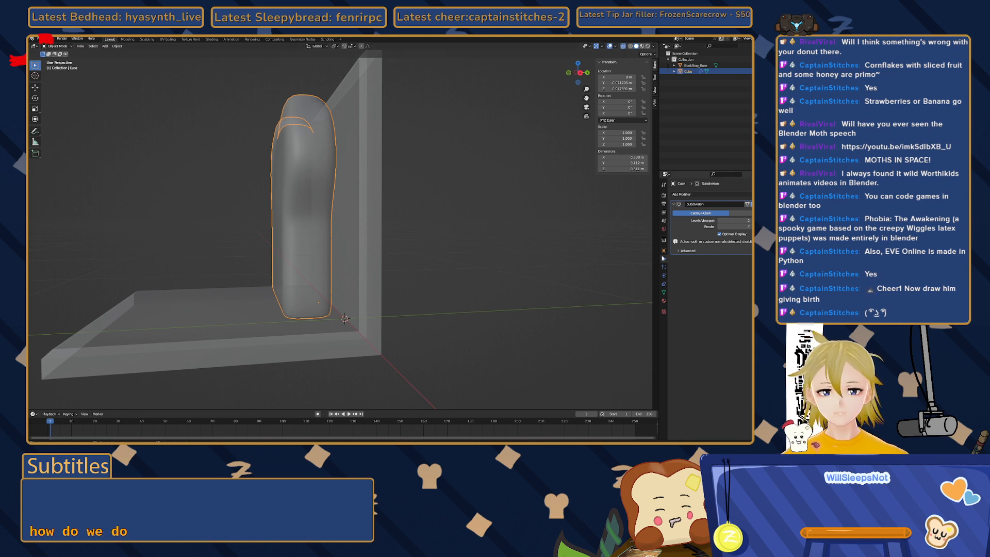
- Try a Curve modifier on the toast, open its curve object and deform axis choices, and undo adding it
{"action": "left_click", "coordinate": [696, 195]}
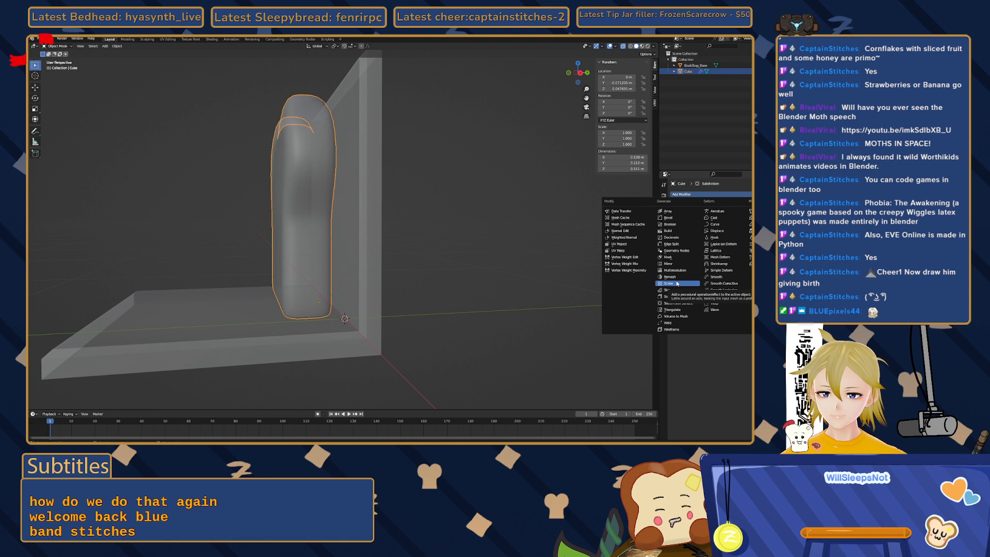
{"action": "left_click", "coordinate": [714, 225]}
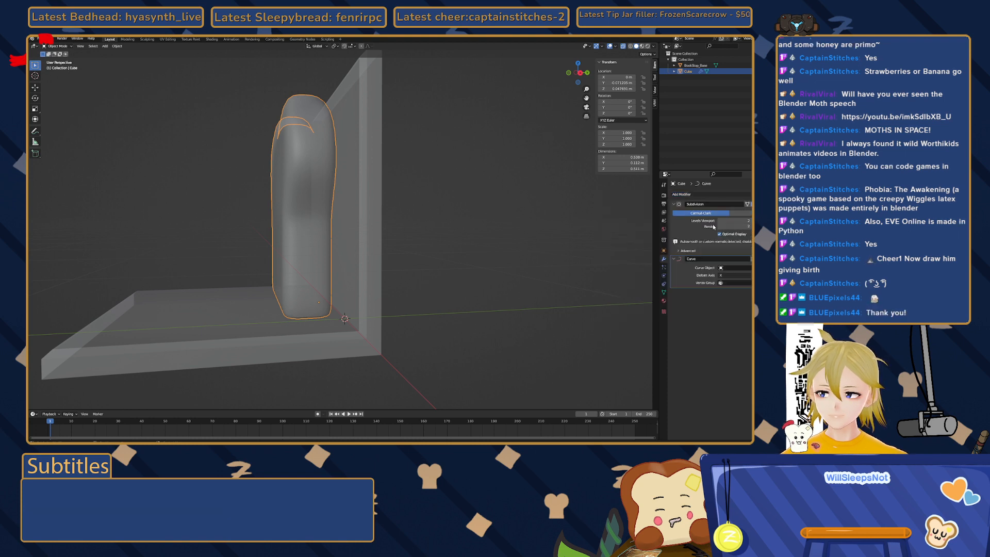
{"action": "left_click", "coordinate": [746, 268]}
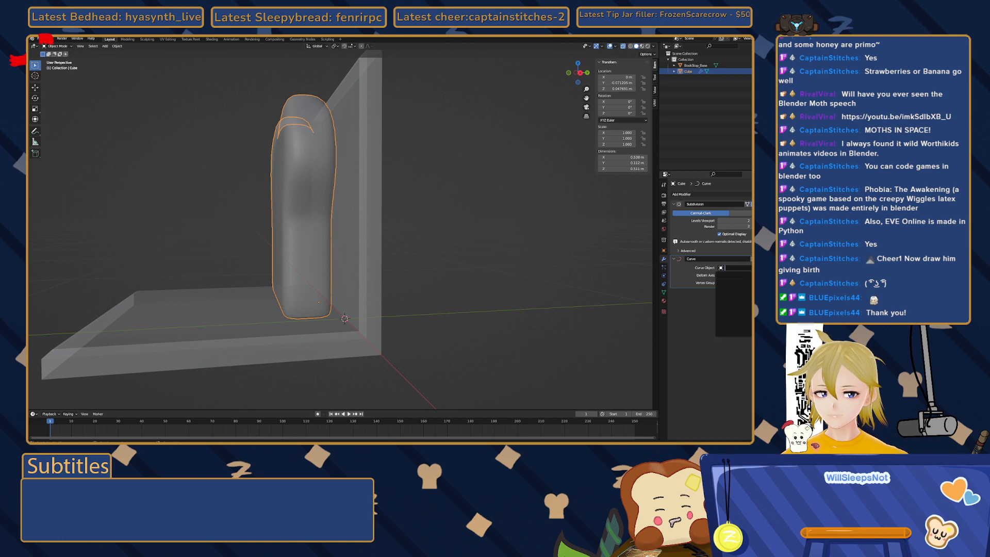
{"action": "left_click", "coordinate": [307, 190]}
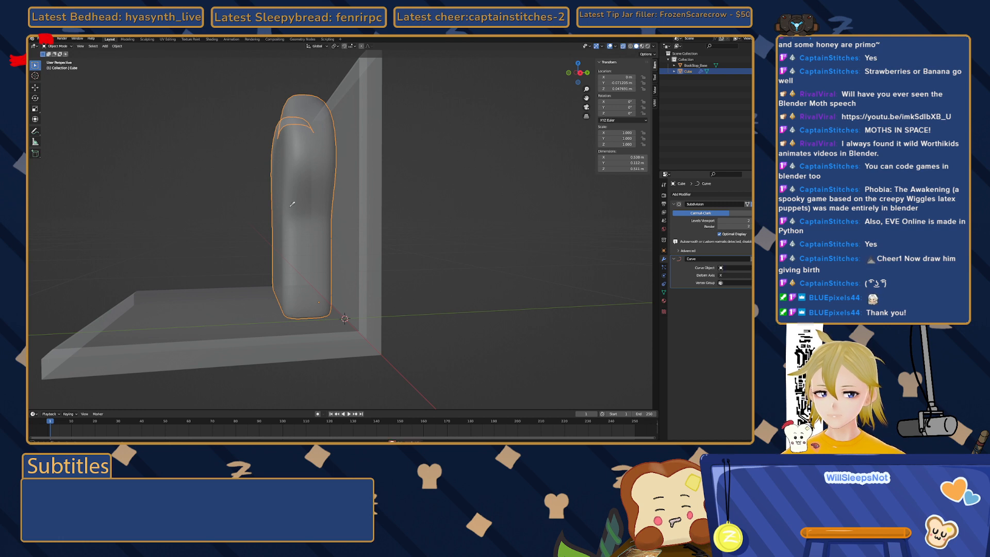
{"action": "left_click", "coordinate": [742, 275]}
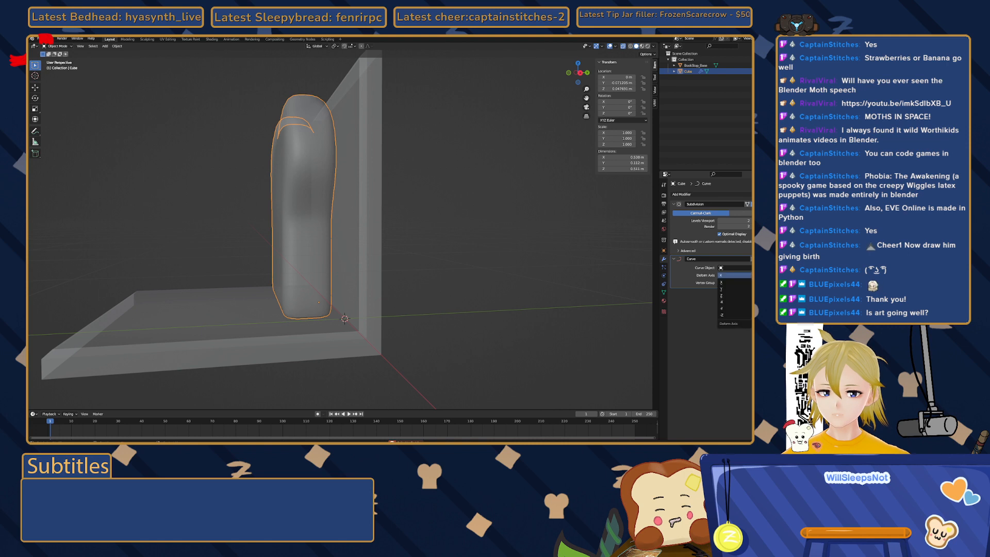
{"action": "left_click", "coordinate": [734, 282]}
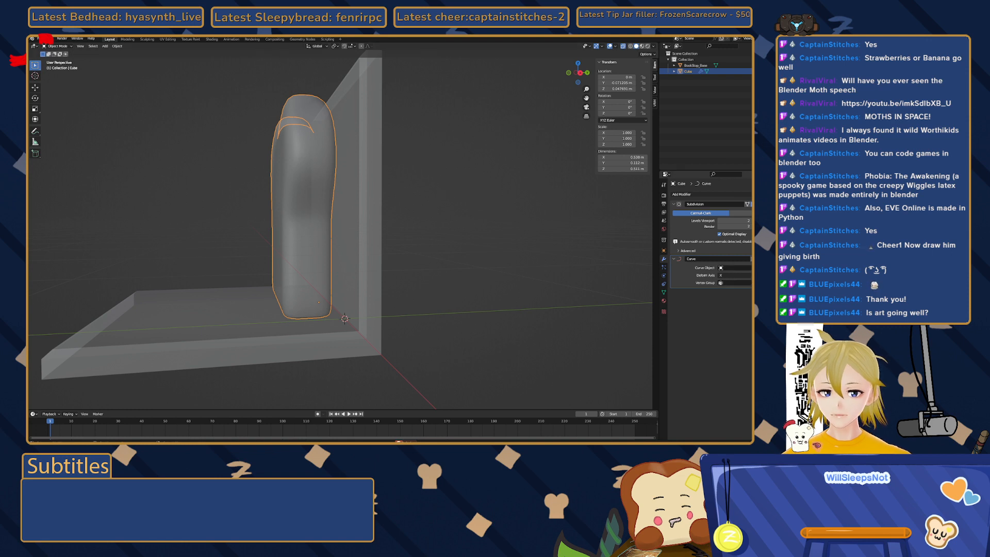
{"action": "key", "text": "ctrl+z"}
- Add a Curve modifier after the Subdivision on the toast and clear the selection
{"action": "middle_click_drag", "start_coordinate": [183, 237], "coordinate": [224, 249]}
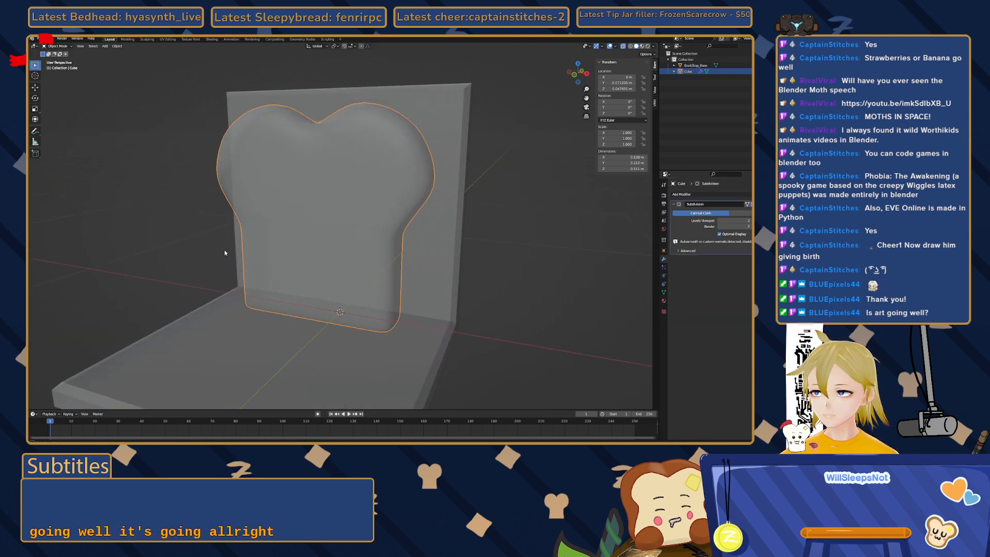
{"action": "key", "text": "alt+a"}
{"action": "left_click", "coordinate": [386, 171]}
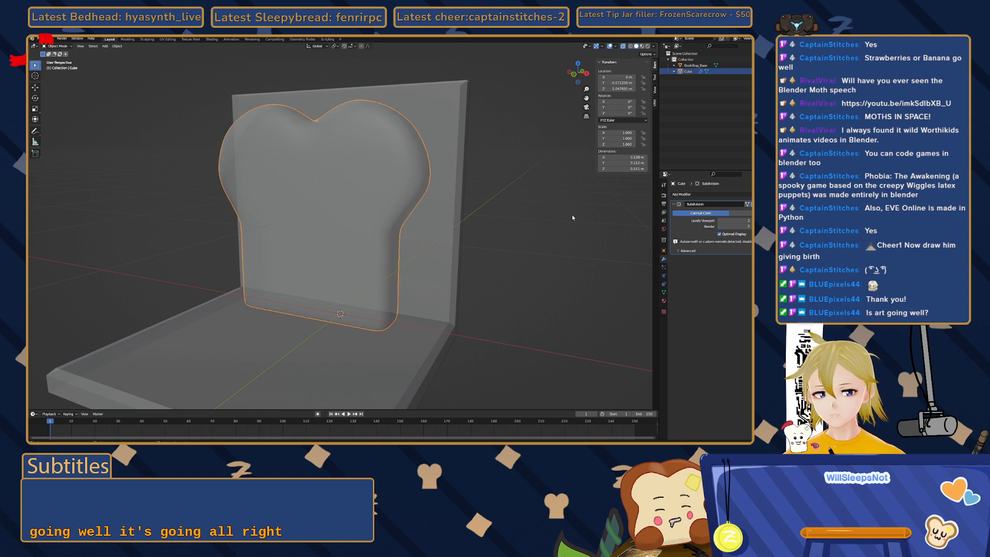
{"action": "left_click", "coordinate": [707, 195]}
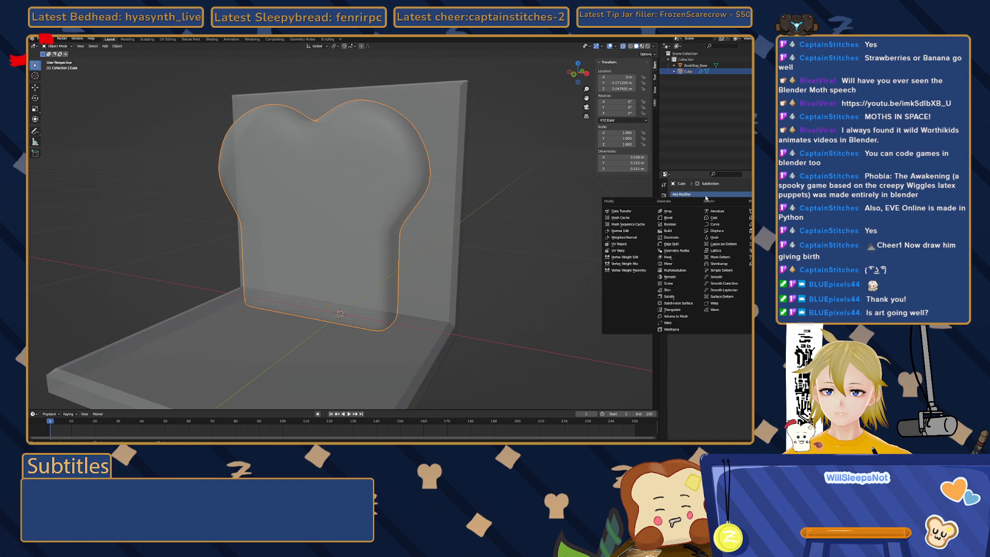
{"action": "left_click", "coordinate": [714, 224]}
{"action": "mouse_move", "coordinate": [300, 236]}
{"action": "middle_mouse_down"}
{"action": "mouse_move", "coordinate": [257, 238]}
{"action": "mouse_move", "coordinate": [281, 240]}
{"action": "middle_mouse_up"}
{"action": "key", "text": "Tab"}
{"action": "key", "text": "Tab"}
{"action": "left_click", "coordinate": [220, 263]}
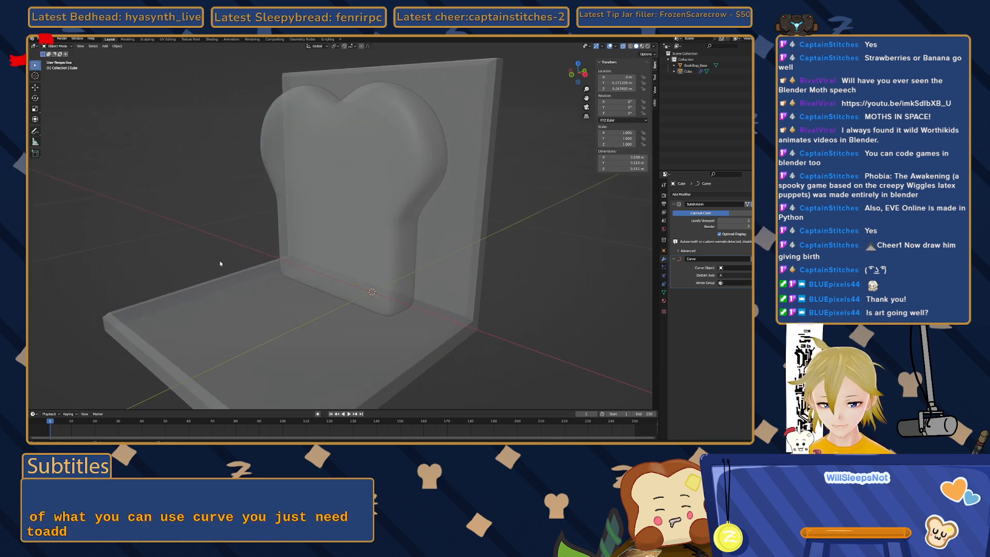
- Add an empty at the world origin beneath the toast
{"action": "key", "text": "shift+a"}
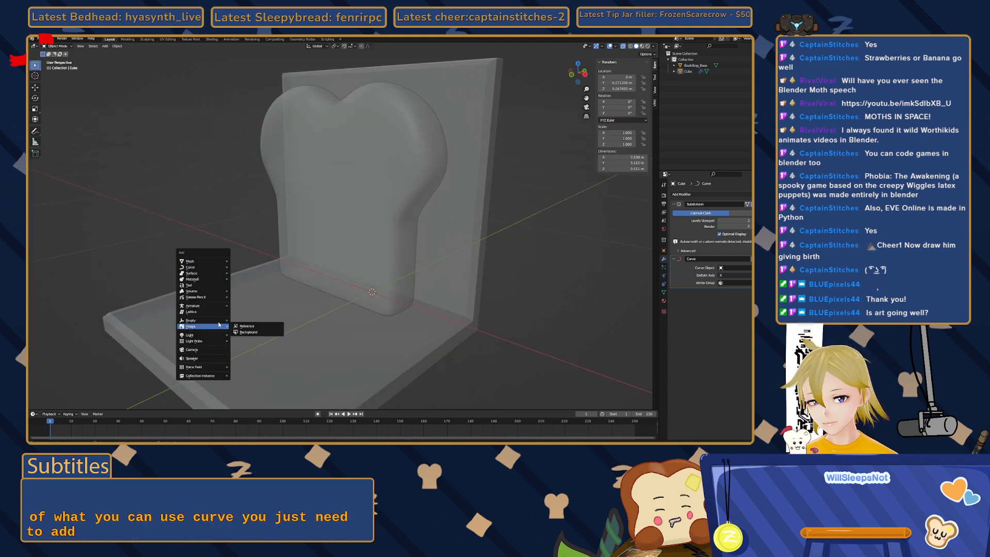
{"action": "left_click", "coordinate": [241, 323]}
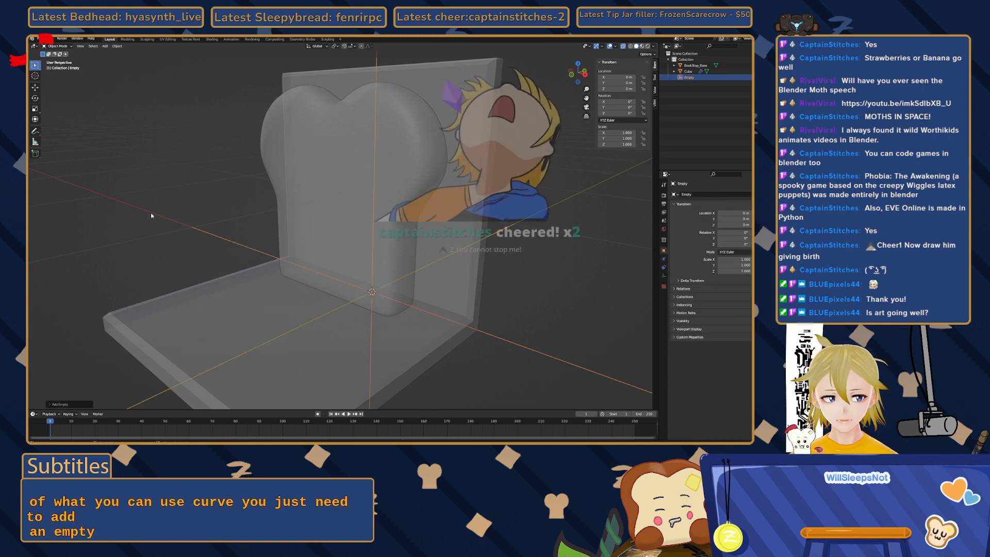
{"action": "middle_click_drag", "start_coordinate": [184, 208], "coordinate": [180, 211]}
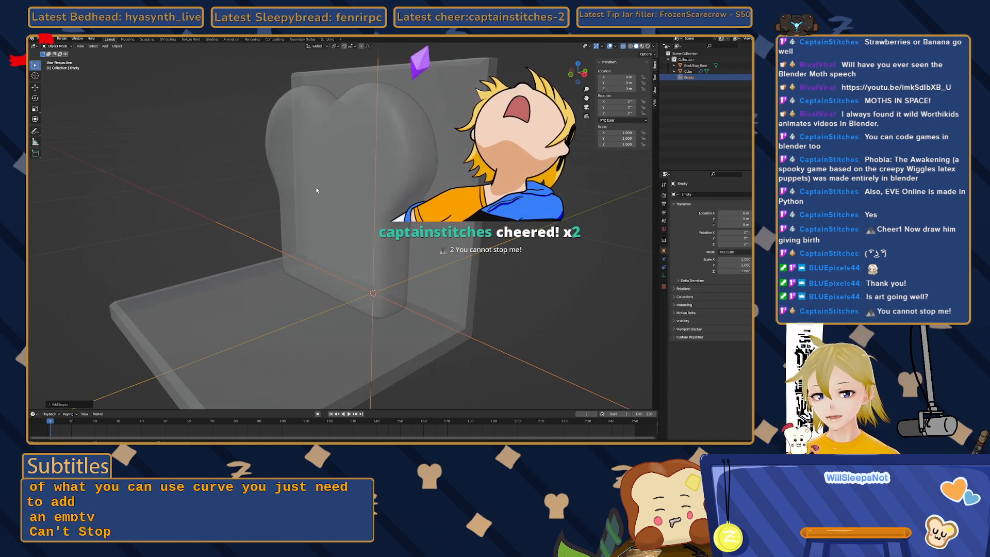
- Try to assign a curve object to the toast's Curve modifier, and remove that modifier
{"action": "left_click", "coordinate": [378, 252]}
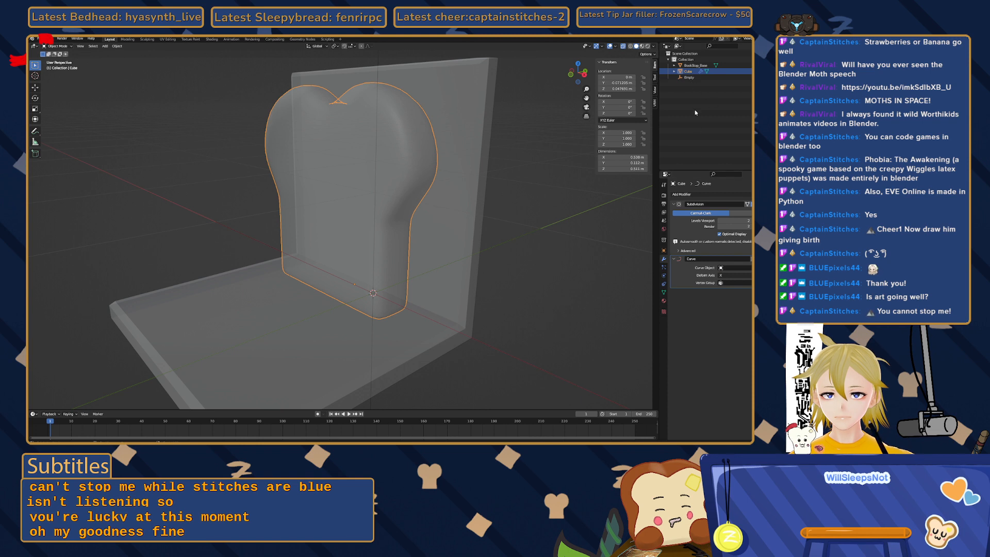
{"action": "left_click", "coordinate": [722, 267]}
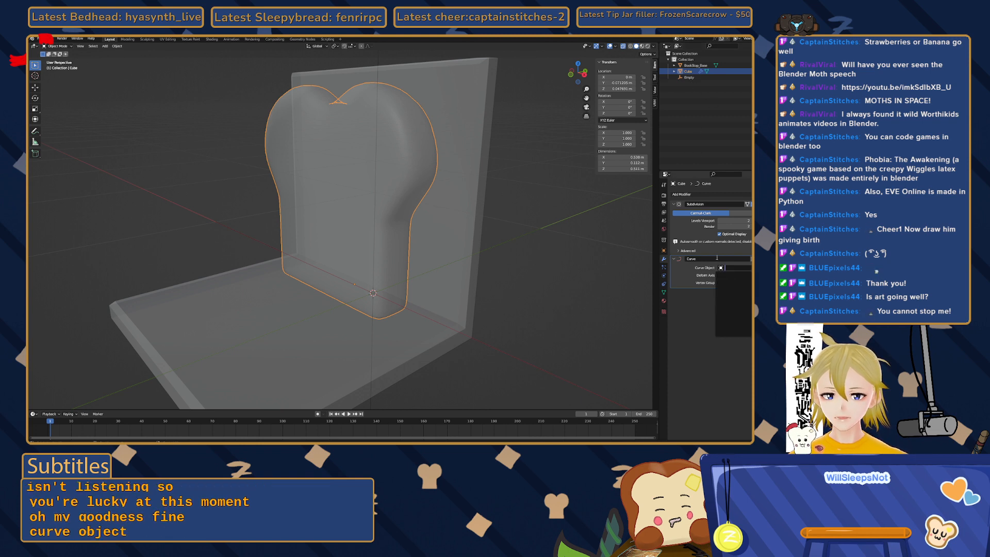
{"action": "left_click", "coordinate": [681, 278]}
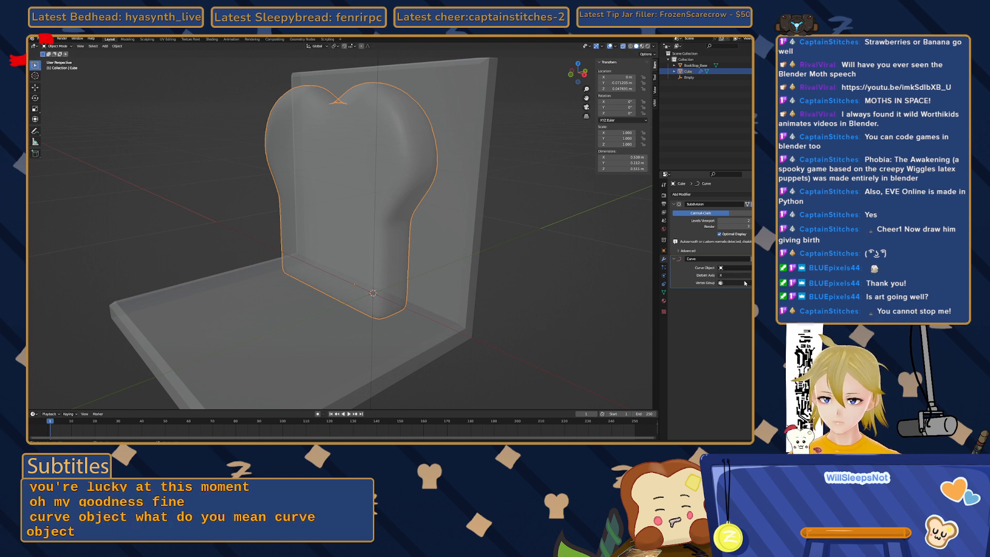
{"action": "key", "text": "ctrl+x"}
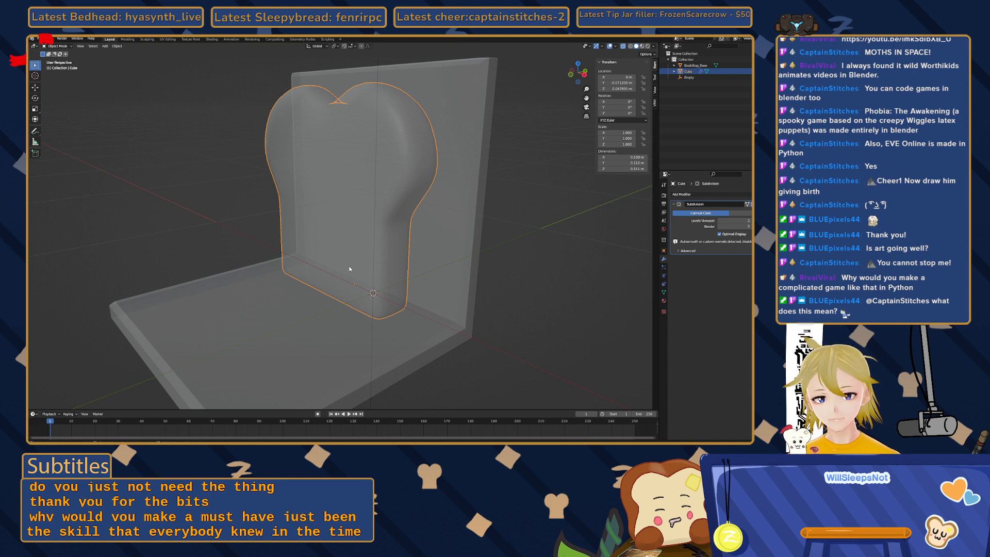
- Try a Screw modifier on the toast with a small angle around the X axis
{"action": "left_click", "coordinate": [697, 195]}
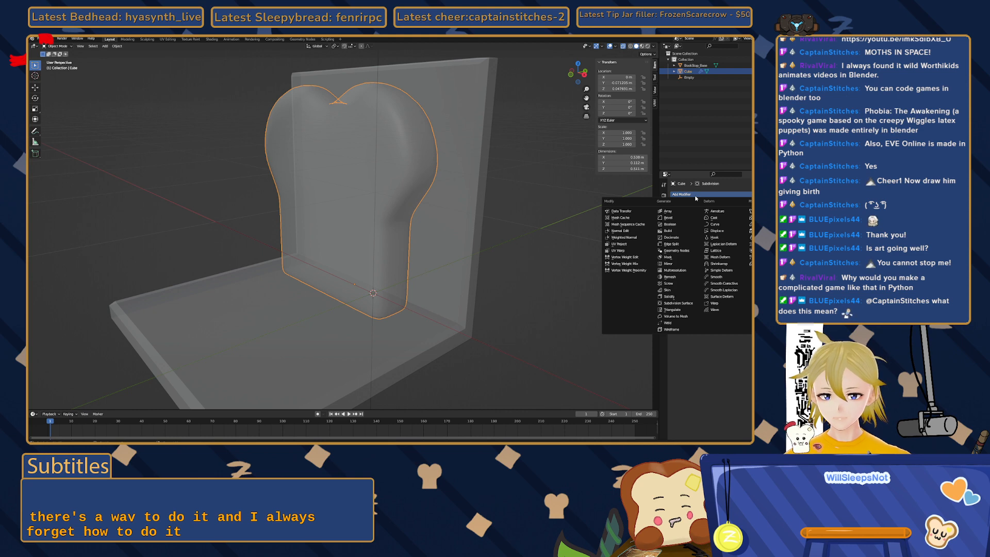
{"action": "left_click", "coordinate": [673, 283]}
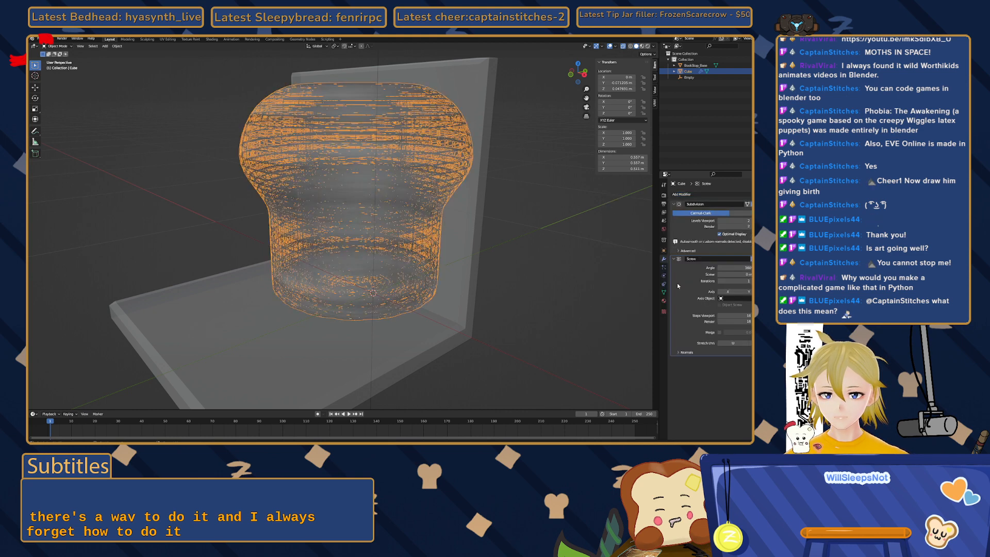
{"action": "left_click_drag", "start_coordinate": [732, 268], "coordinate": [657, 268]}
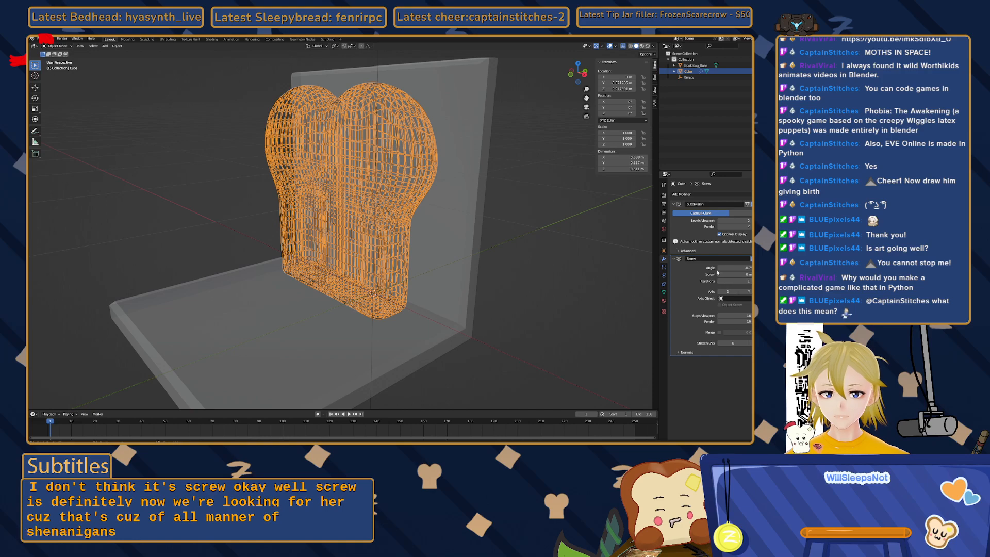
{"action": "left_click", "coordinate": [727, 291]}
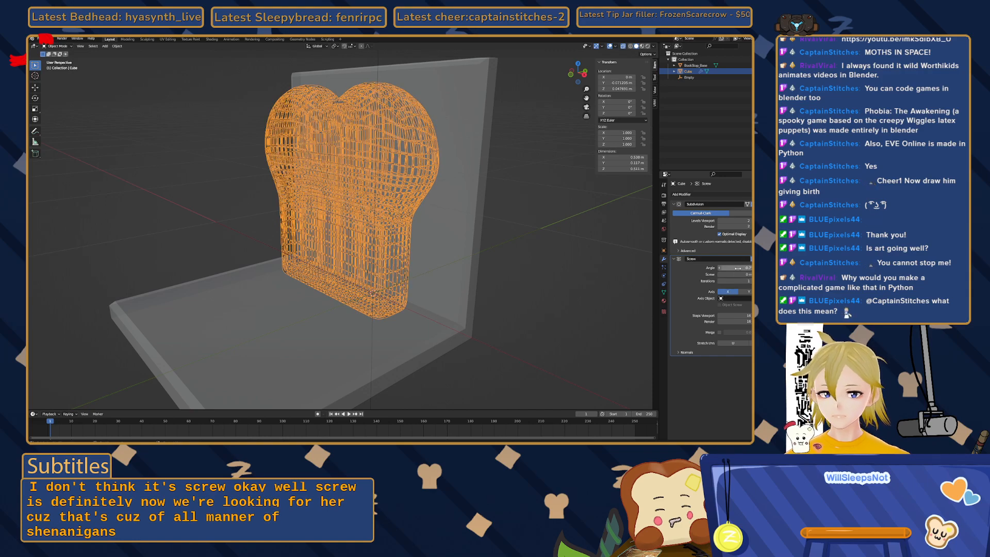
{"action": "left_click_drag", "start_coordinate": [732, 267], "coordinate": [740, 268]}
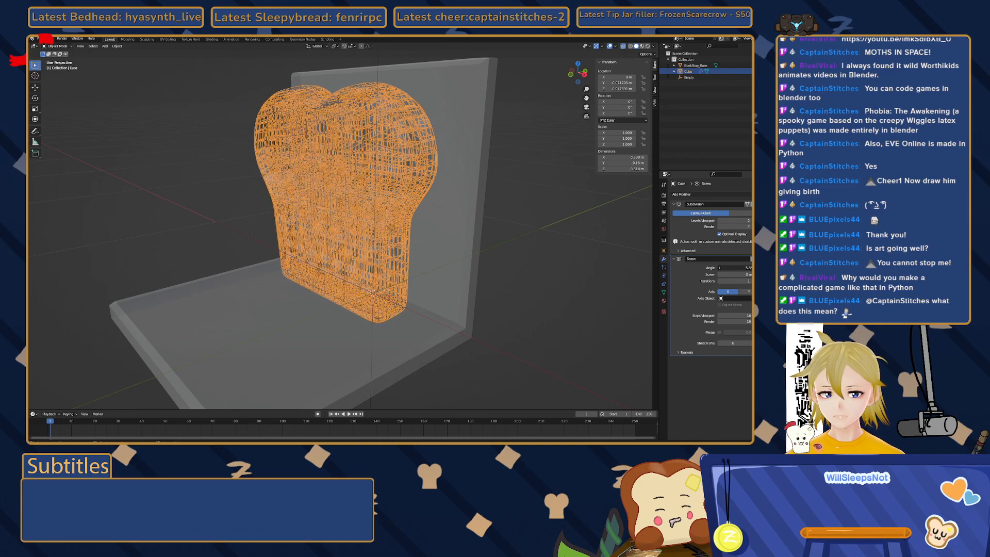
- Try a Screw offset on the toast's Screw modifier and reset the offset to 0
{"action": "middle_click_drag", "start_coordinate": [423, 278], "coordinate": [366, 283]}
{"action": "left_click", "coordinate": [175, 222]}
{"action": "middle_click_drag", "start_coordinate": [179, 222], "coordinate": [212, 225]}
{"action": "left_click", "coordinate": [350, 200]}
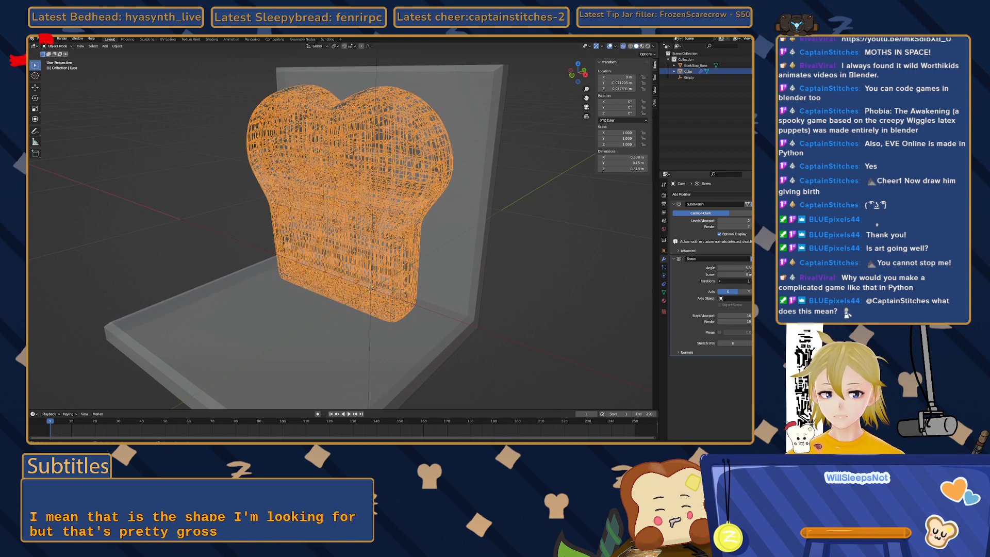
{"action": "mouse_move", "coordinate": [734, 281]}
{"action": "left_mouse_down"}
{"action": "mouse_move", "coordinate": [745, 281]}
{"action": "mouse_move", "coordinate": [732, 274]}
{"action": "left_mouse_up"}
{"action": "left_click", "coordinate": [734, 274]}
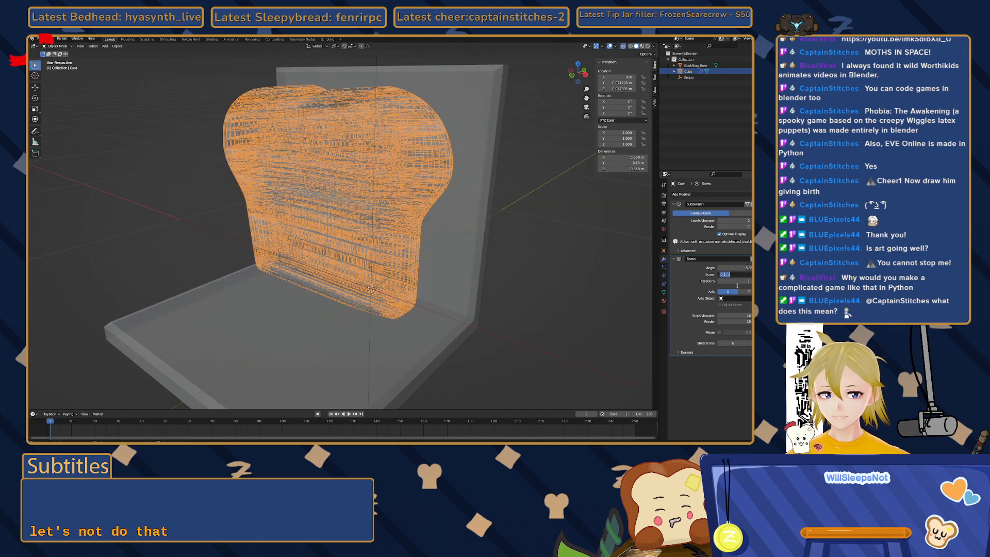
{"action": "type", "text": "0"}
{"action": "key", "text": "Return"}
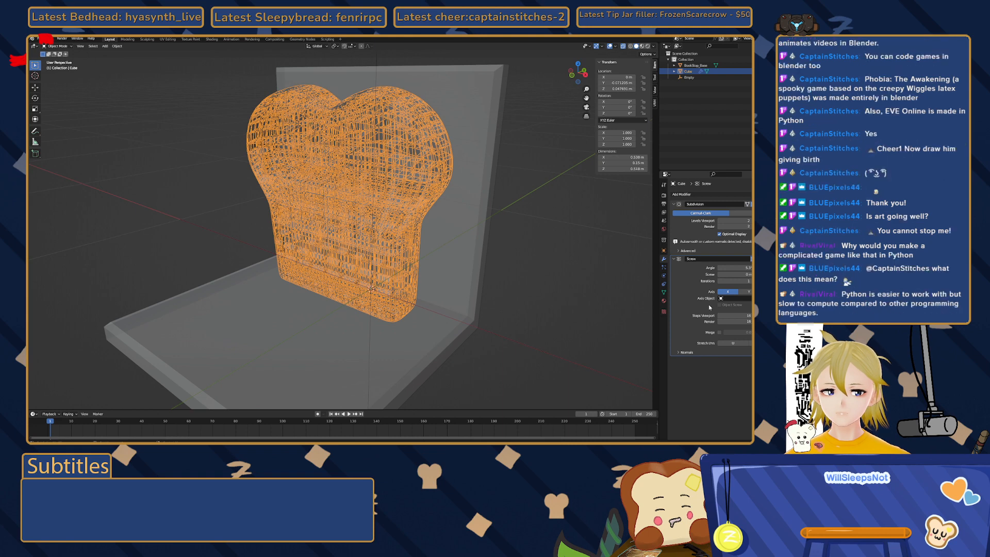
- Set the Screw modifier's viewport and render steps to 1, try Merge with a larger distance, and remove the modifier
{"action": "left_click_drag", "start_coordinate": [734, 315], "coordinate": [710, 322]}
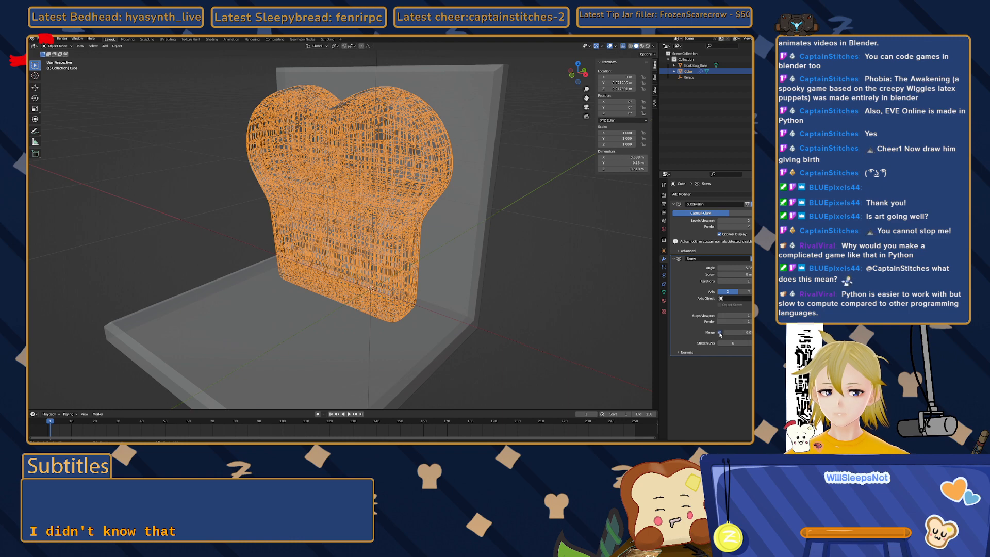
{"action": "left_click", "coordinate": [719, 332]}
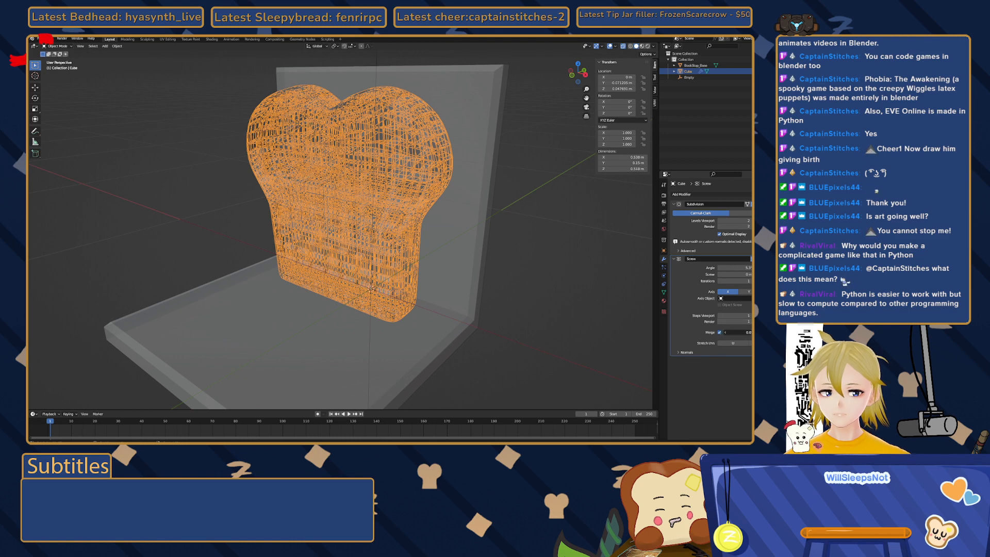
{"action": "left_click_drag", "start_coordinate": [737, 332], "coordinate": [743, 332]}
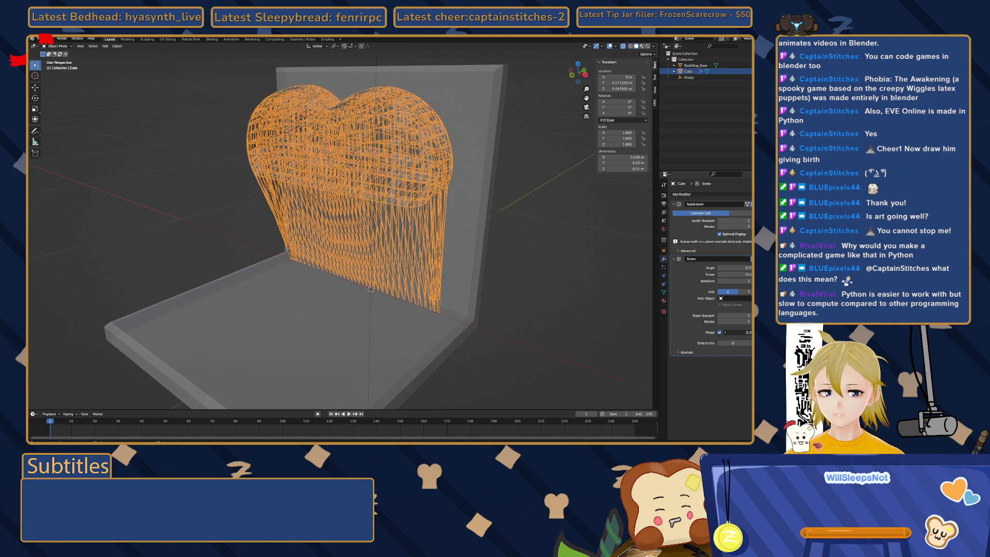
{"action": "key", "text": "ctrl+x"}
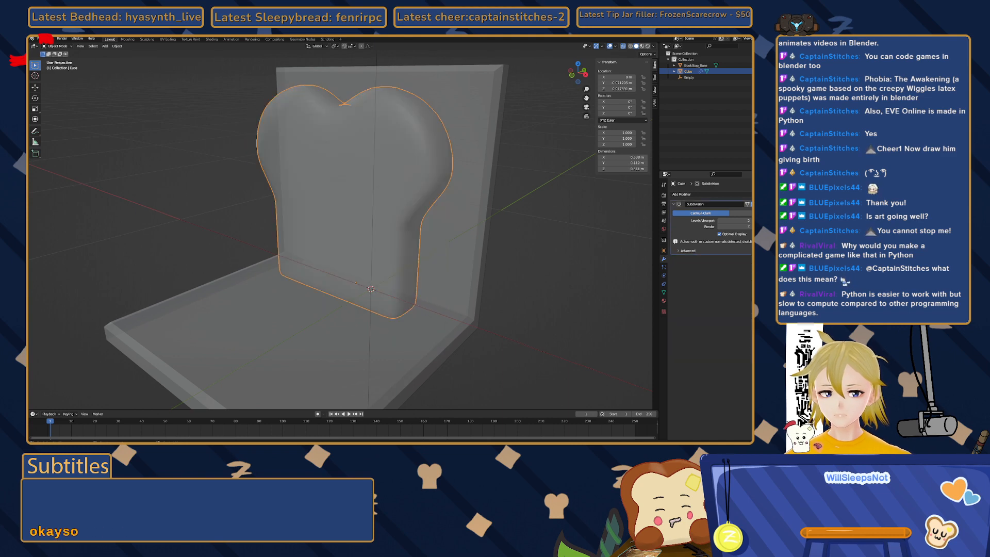
{"action": "middle_click_drag", "start_coordinate": [298, 168], "coordinate": [272, 171]}
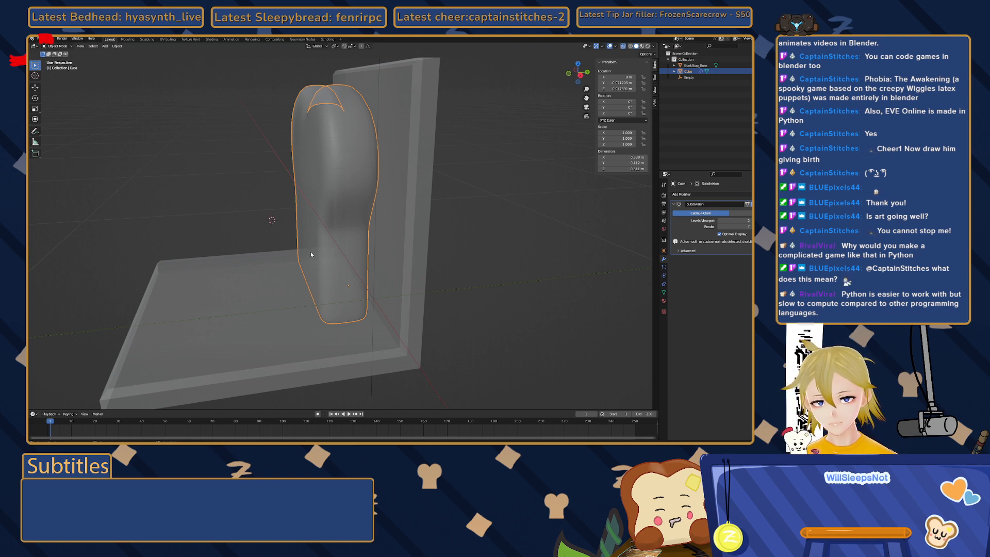
{"action": "middle_click_drag", "start_coordinate": [271, 238], "coordinate": [290, 243]}
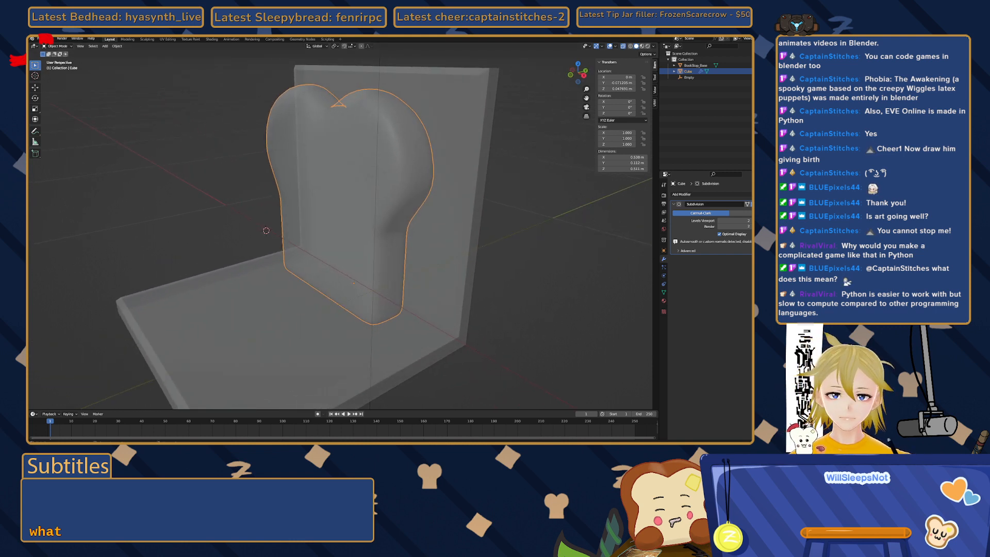
{"action": "key", "text": "r"}
{"action": "key", "text": "z"}
{"action": "key", "text": "x"}
{"action": "right_click", "coordinate": [297, 240]}
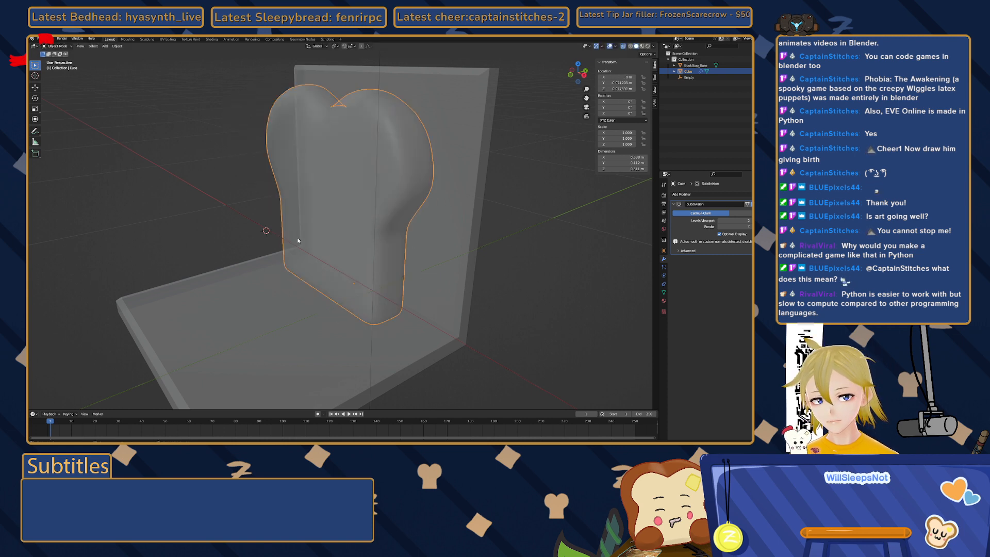
{"action": "left_click", "coordinate": [165, 192]}
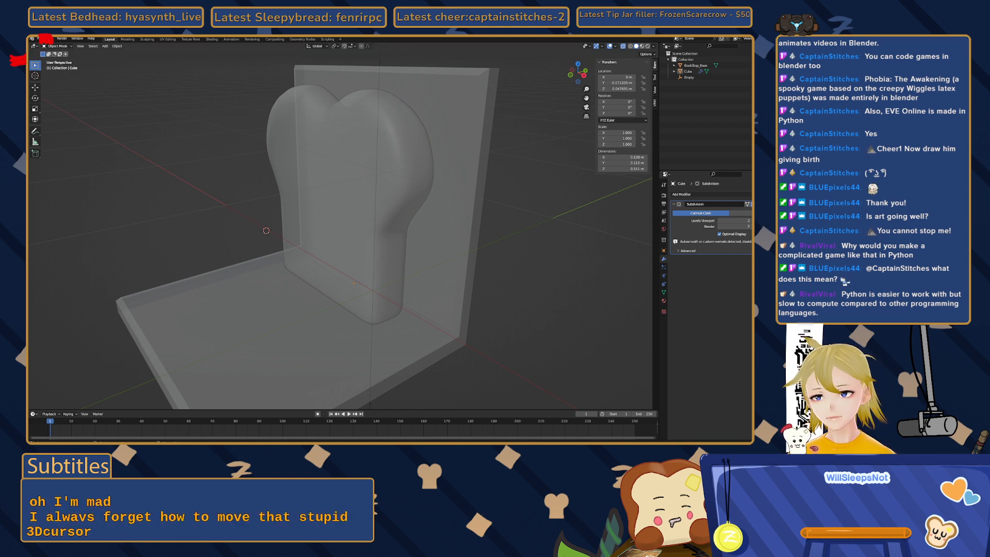
{"action": "left_click", "coordinate": [93, 46]}
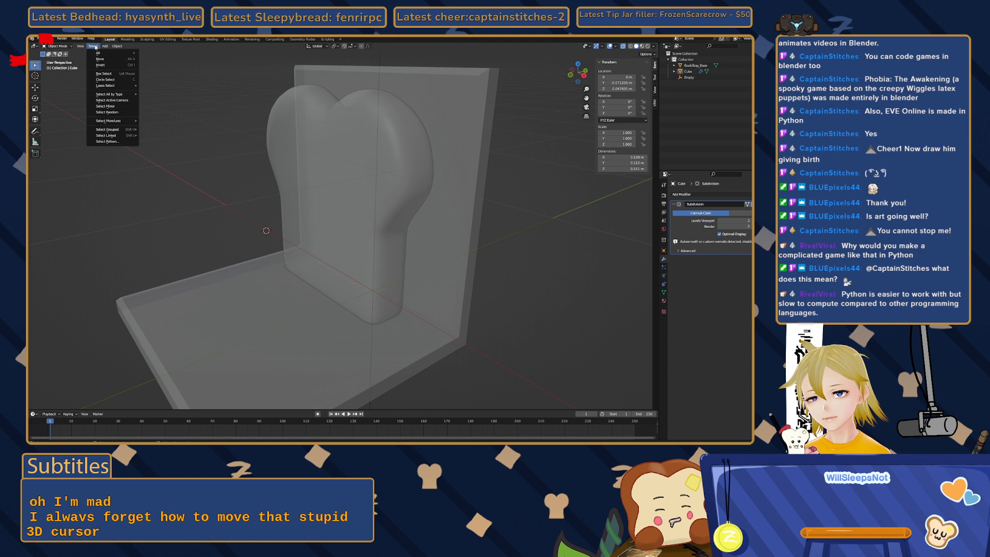
{"action": "mouse_move", "coordinate": [139, 63]}
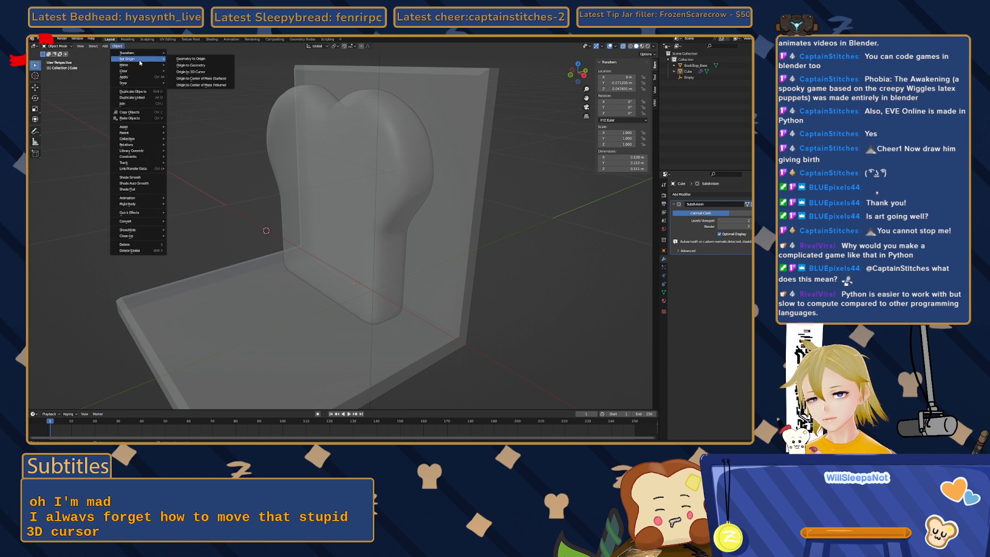
{"action": "left_click", "coordinate": [171, 60]}
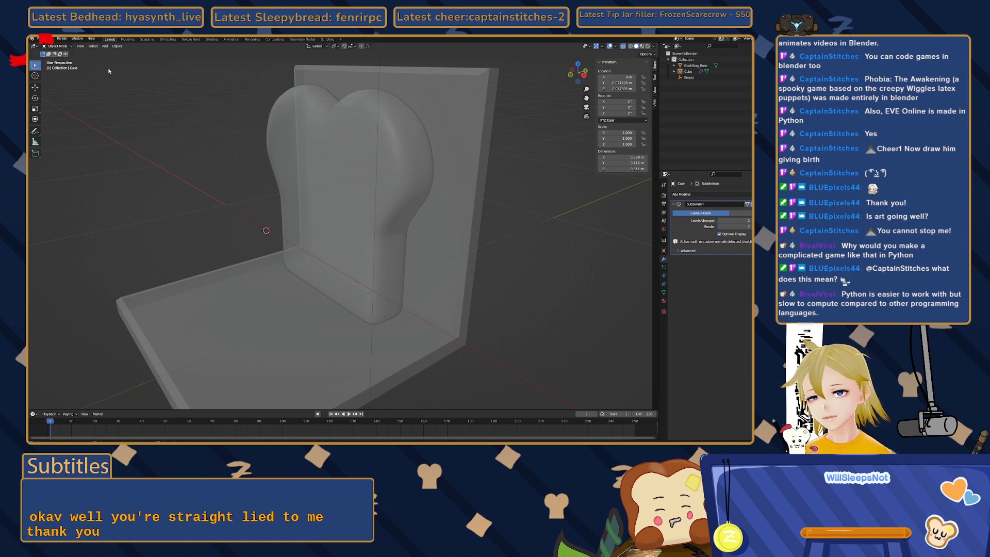
- Try the 3D Cursor as the transform pivot point
{"action": "left_click", "coordinate": [336, 46]}
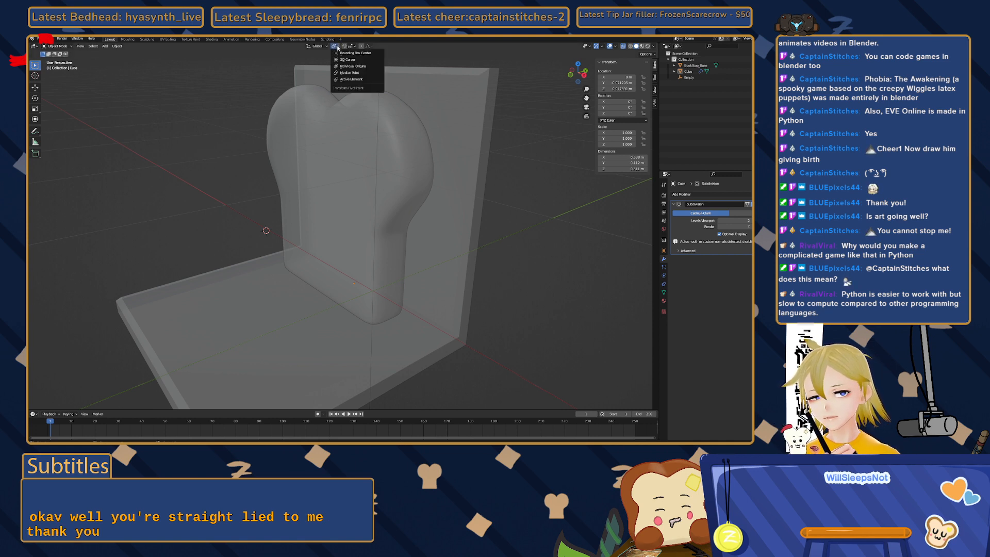
{"action": "left_click", "coordinate": [342, 60]}
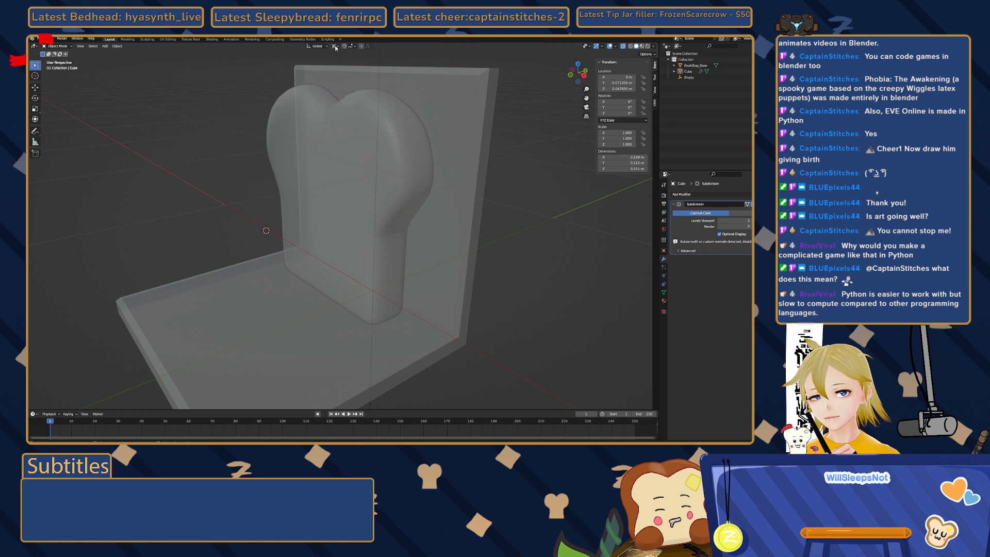
{"action": "left_click", "coordinate": [335, 46]}
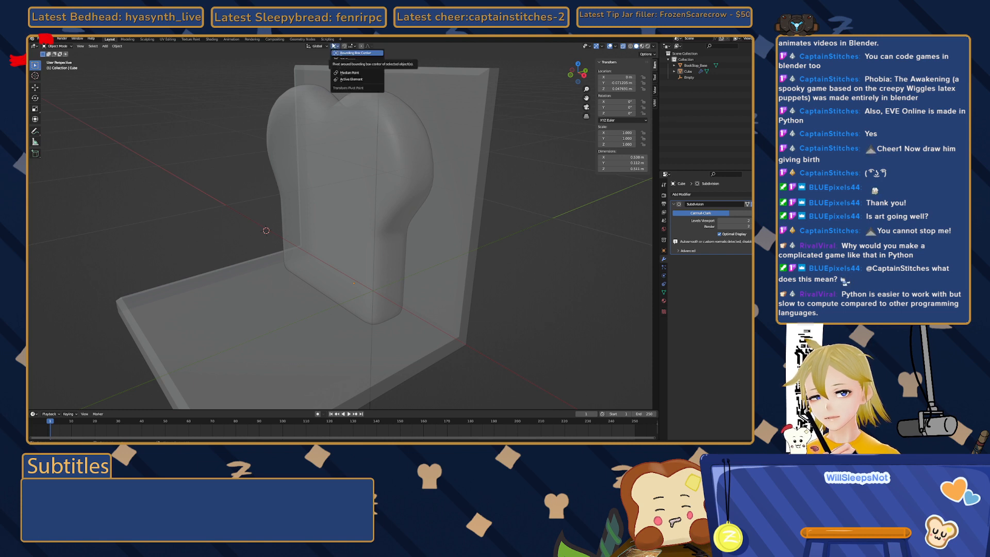
{"action": "left_click", "coordinate": [351, 47]}
{"action": "left_click", "coordinate": [351, 47]}
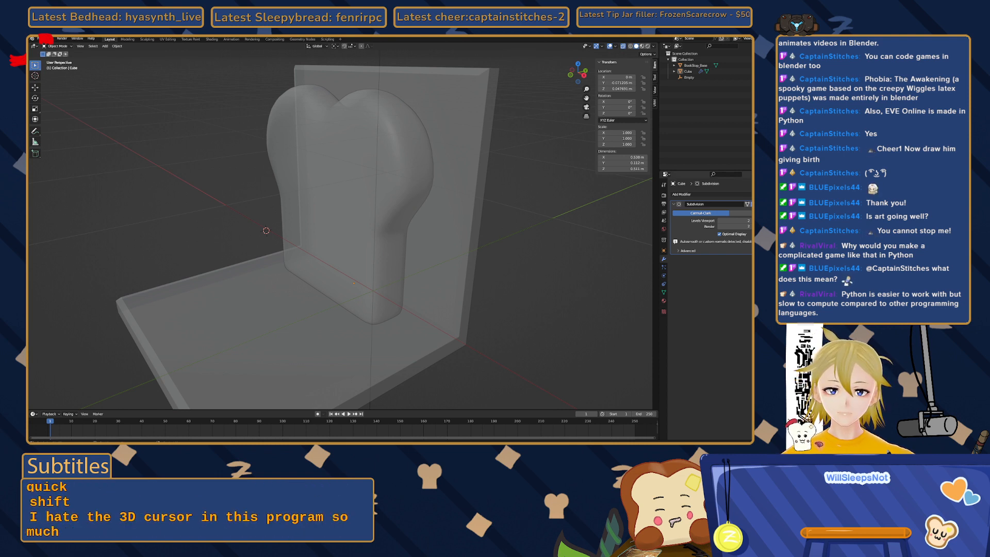
- Snap the 3D cursor to the world origin
{"action": "right_click", "coordinate": [209, 239]}
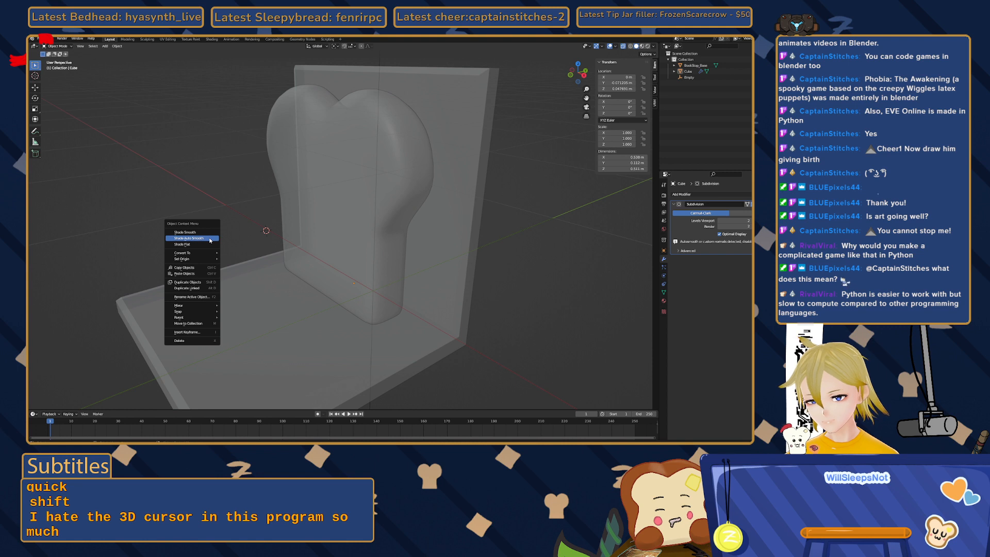
{"action": "mouse_move", "coordinate": [201, 313]}
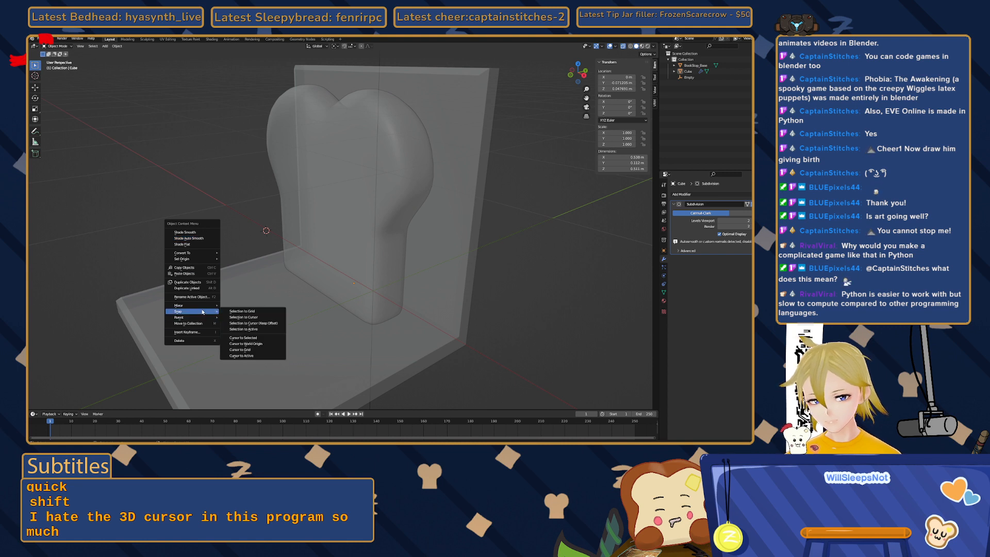
{"action": "left_click", "coordinate": [246, 344]}
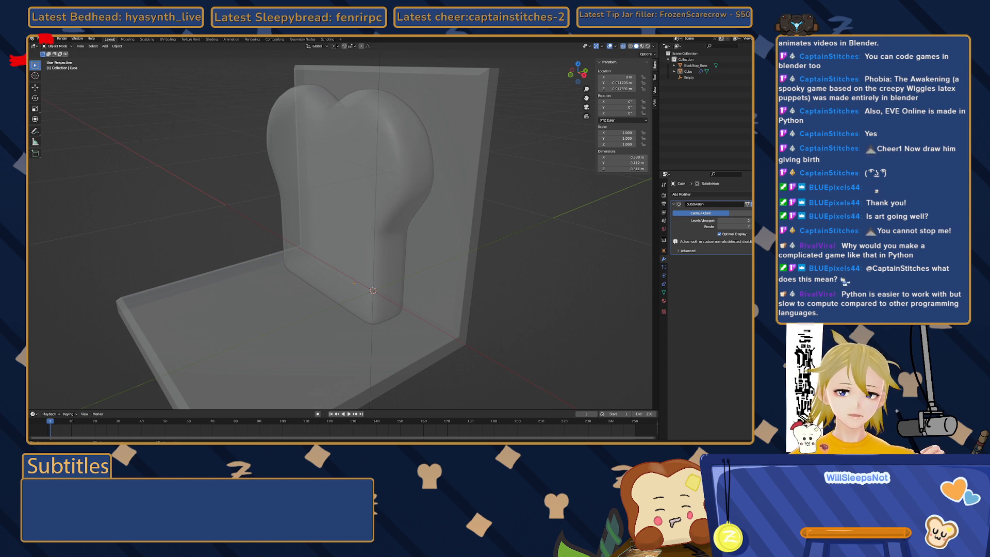
- Select the toast and try Bend on the whole object about the 3D cursor
{"action": "middle_click_drag", "start_coordinate": [227, 242], "coordinate": [362, 189]}
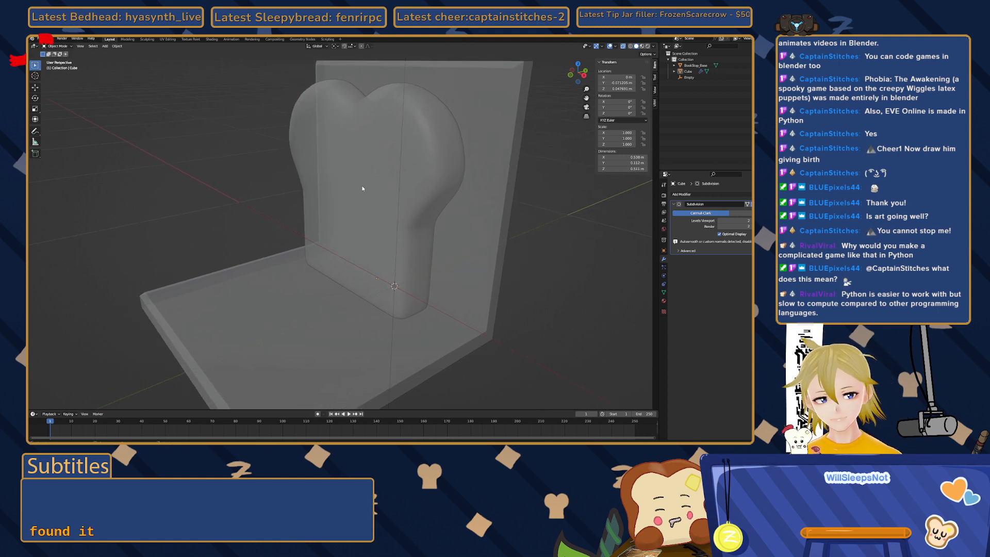
{"action": "key", "text": "a"}
{"action": "left_click", "coordinate": [299, 163]}
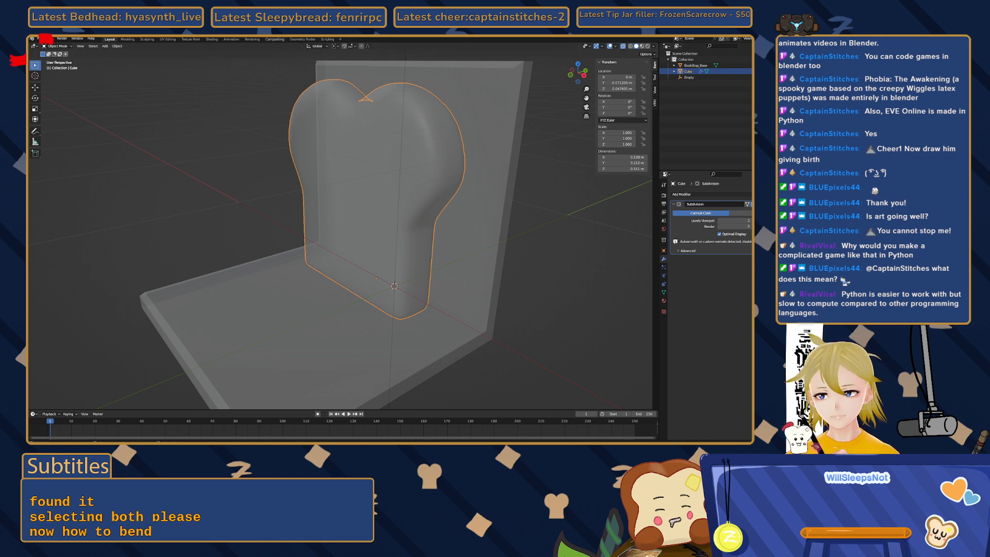
{"action": "key", "text": "shift+w"}
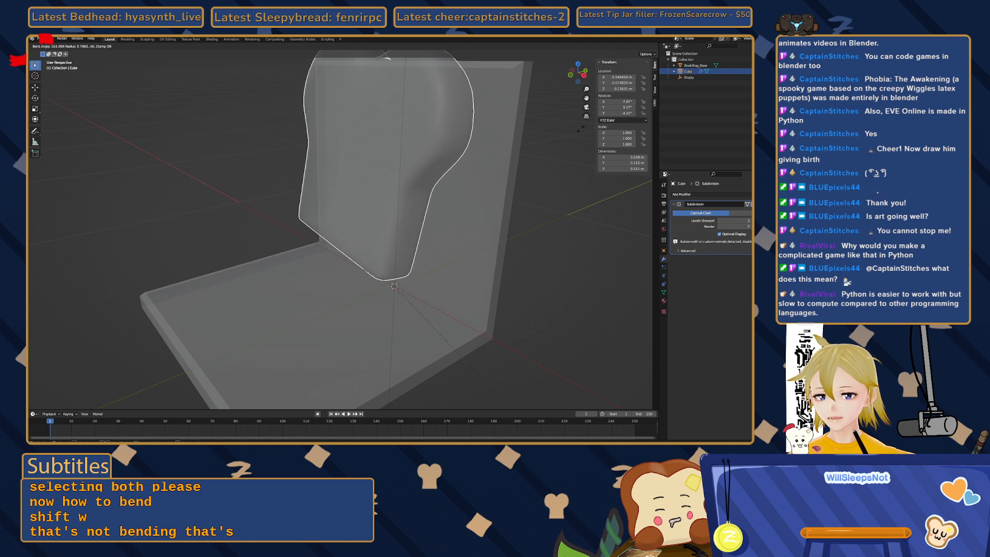
{"action": "key", "text": "Escape"}
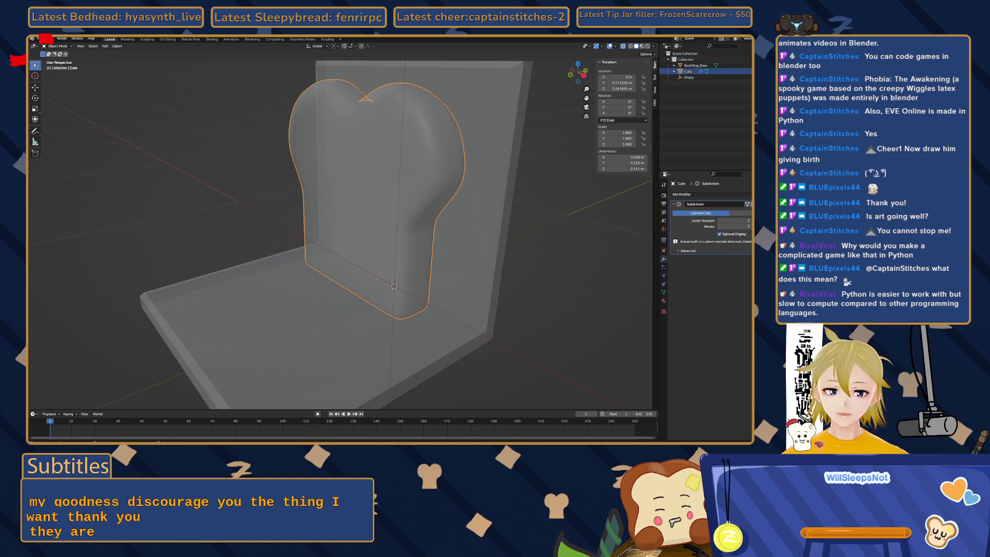
- Snap the 3D cursor to the selected toast
{"action": "mouse_move", "coordinate": [255, 237]}
{"action": "middle_mouse_down"}
{"action": "mouse_move", "coordinate": [232, 235]}
{"action": "mouse_move", "coordinate": [250, 238]}
{"action": "middle_mouse_up"}
{"action": "right_click", "coordinate": [250, 239]}
{"action": "mouse_move", "coordinate": [252, 238]}
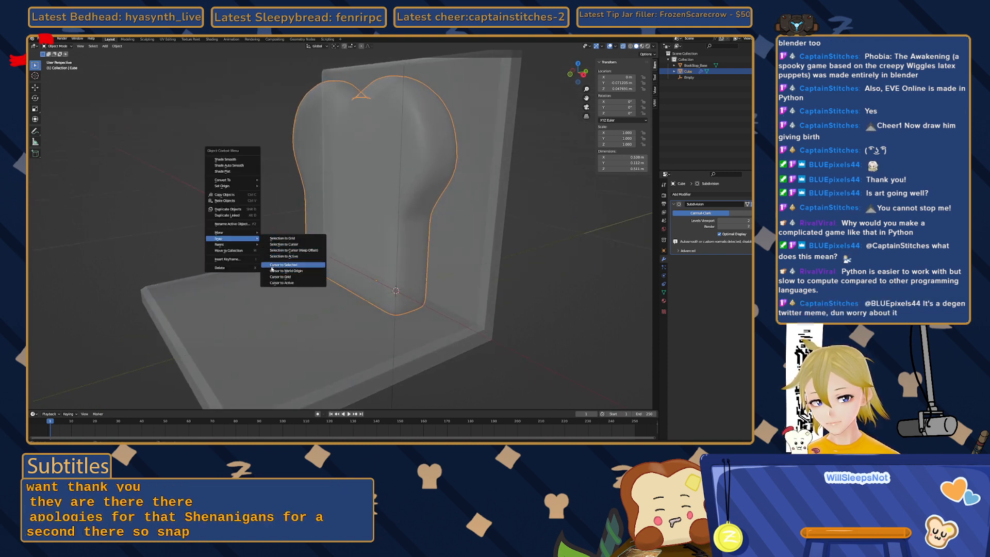
{"action": "left_click", "coordinate": [274, 276]}
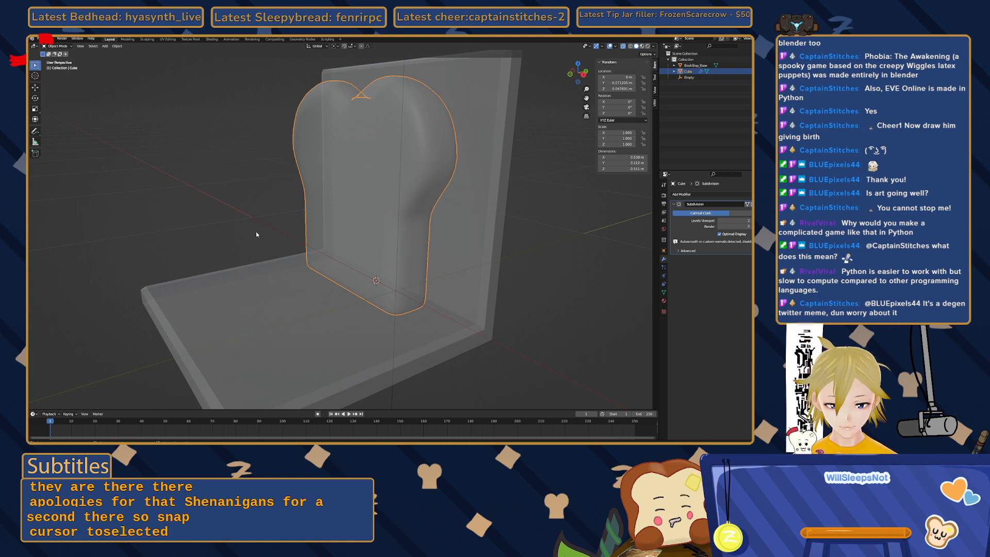
- Try Bend on the toast in Object Mode, and on its selected edge loop in Edit Mode
{"action": "key", "text": "shift+w"}
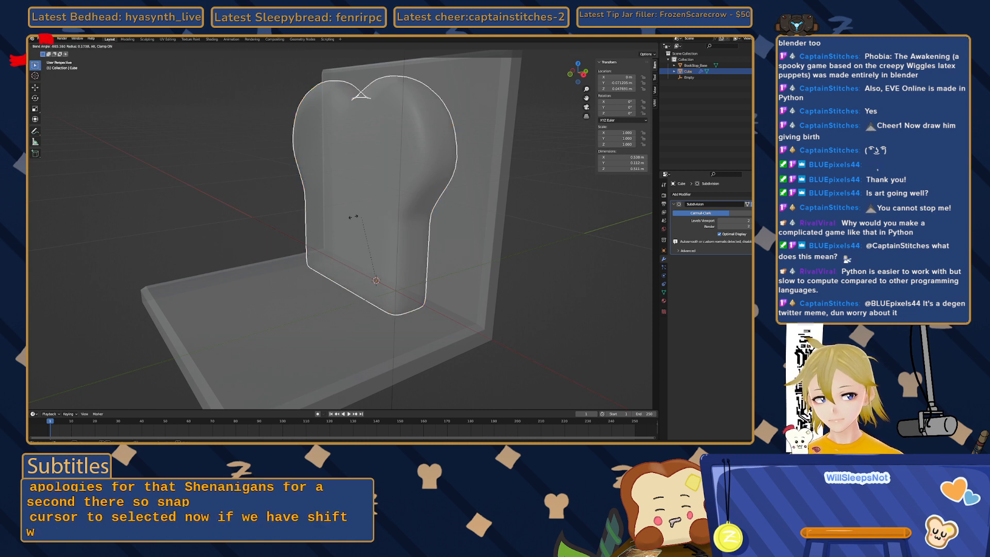
{"action": "right_click", "coordinate": [299, 261]}
{"action": "mouse_move", "coordinate": [252, 226]}
{"action": "middle_mouse_down"}
{"action": "mouse_move", "coordinate": [226, 218]}
{"action": "mouse_move", "coordinate": [237, 219]}
{"action": "middle_mouse_up"}
{"action": "key", "text": "shift+w"}
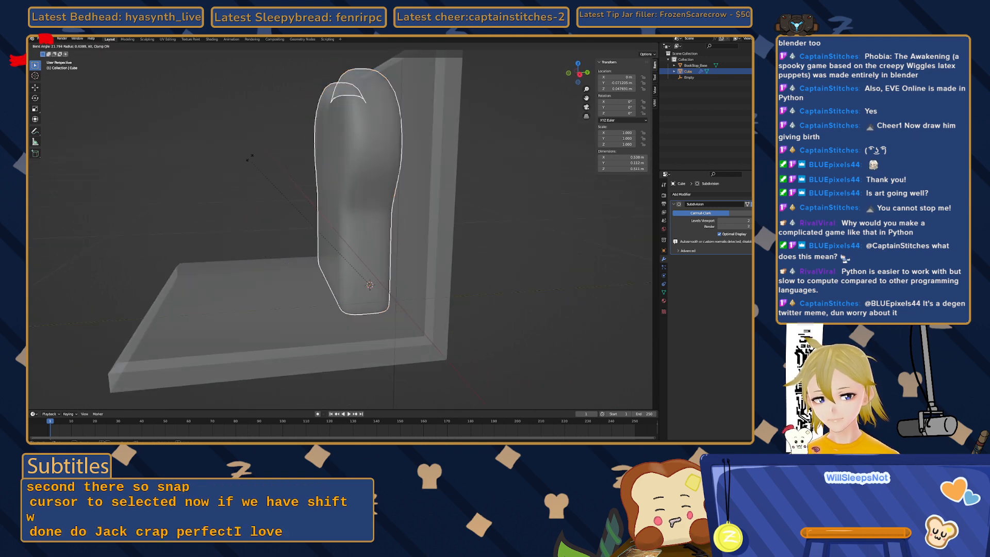
{"action": "right_click", "coordinate": [278, 189]}
{"action": "key", "text": "Tab"}
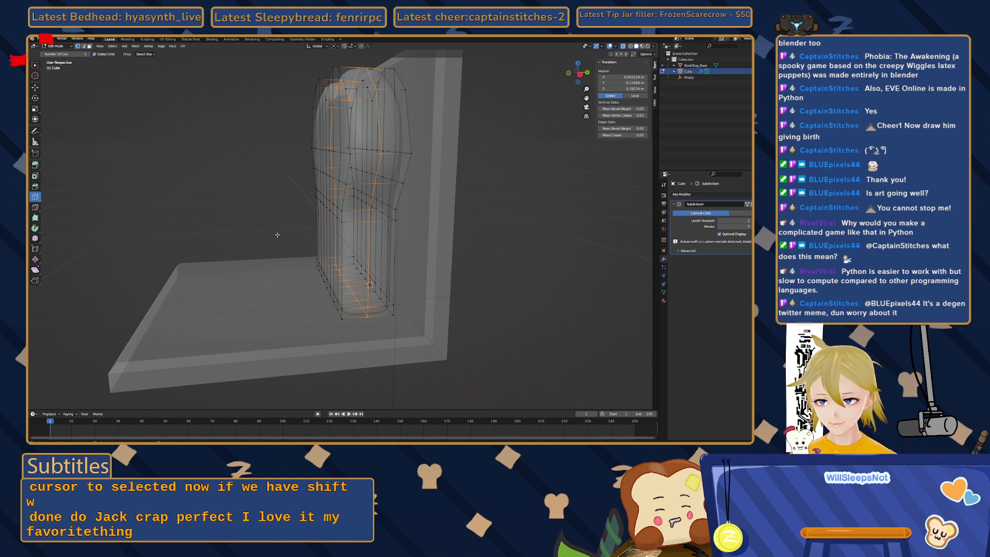
{"action": "key", "text": "shift+w"}
{"action": "right_click", "coordinate": [245, 220]}
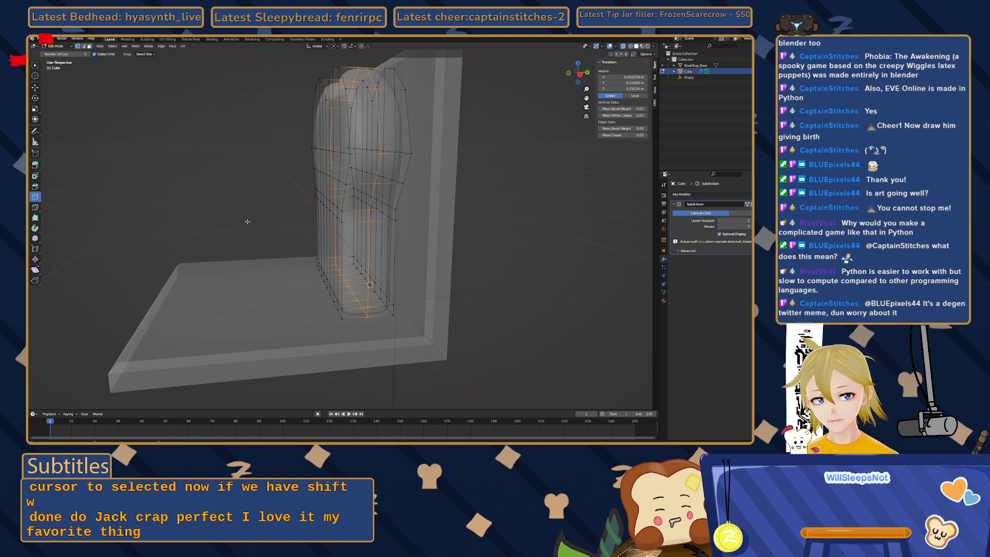
- Select the toast's entire mesh and try to bend it about the 3D cursor
{"action": "scroll", "coordinate": [269, 116], "scroll_direction": "down", "scroll_amount": 2}
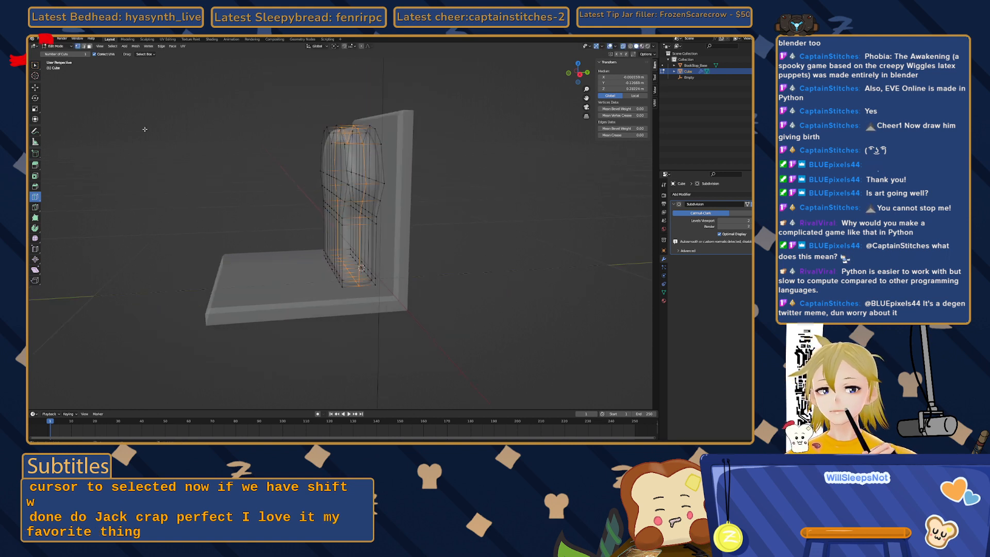
{"action": "left_click", "coordinate": [34, 67]}
{"action": "left_click_drag", "start_coordinate": [244, 77], "coordinate": [458, 380]}
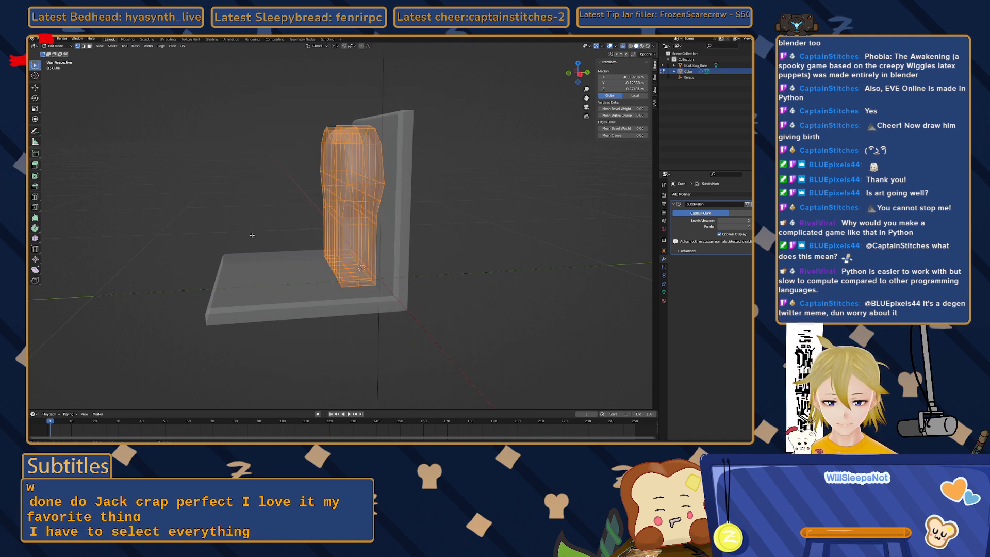
{"action": "key", "text": "shift+w"}
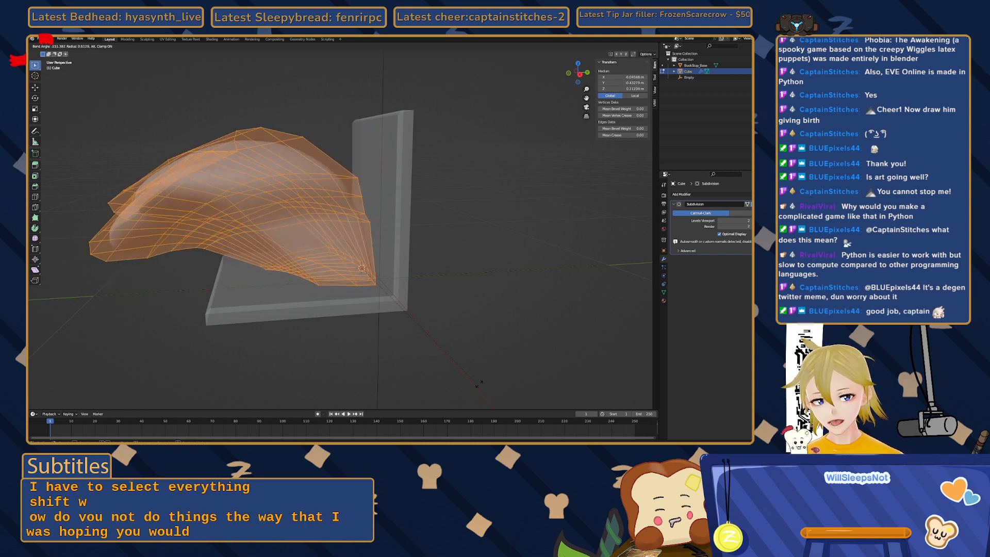
{"action": "key", "text": "Escape"}
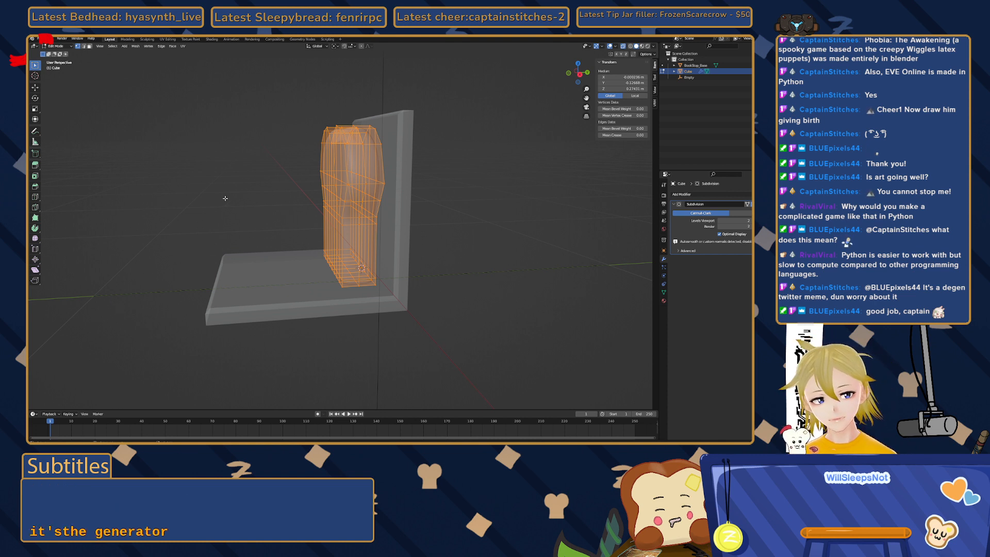
- Move the toast's horizontal edge loop just below its waist sideways until its back edge meets the bookstop's upright wall
{"action": "middle_click_drag", "start_coordinate": [225, 198], "coordinate": [202, 216]}
{"action": "key", "text": "Tab"}
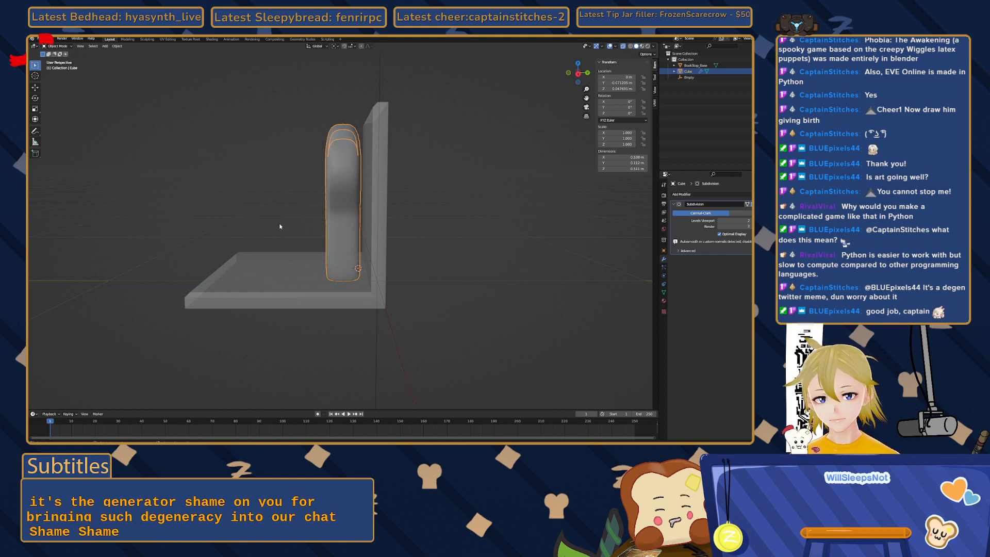
{"action": "mouse_move", "coordinate": [280, 224]}
{"action": "middle_mouse_down"}
{"action": "mouse_move", "coordinate": [307, 223]}
{"action": "mouse_move", "coordinate": [279, 223]}
{"action": "middle_mouse_up"}
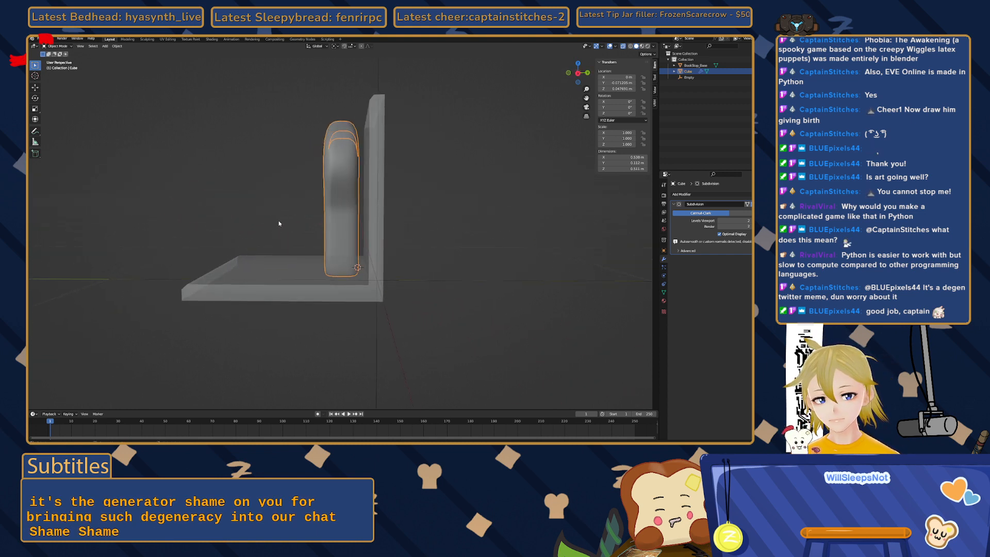
{"action": "scroll", "coordinate": [319, 240], "scroll_direction": "up", "scroll_amount": 3}
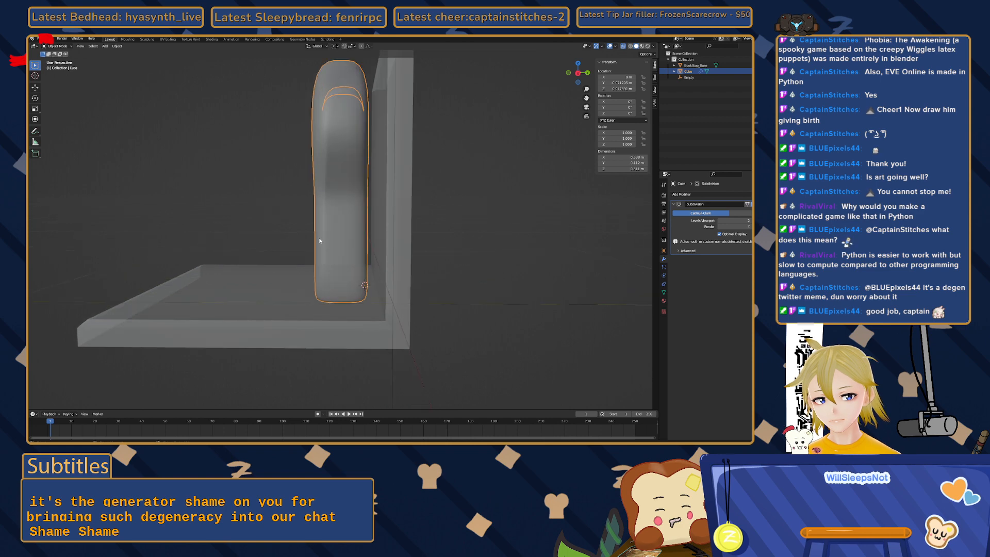
{"action": "key", "text": "Tab"}
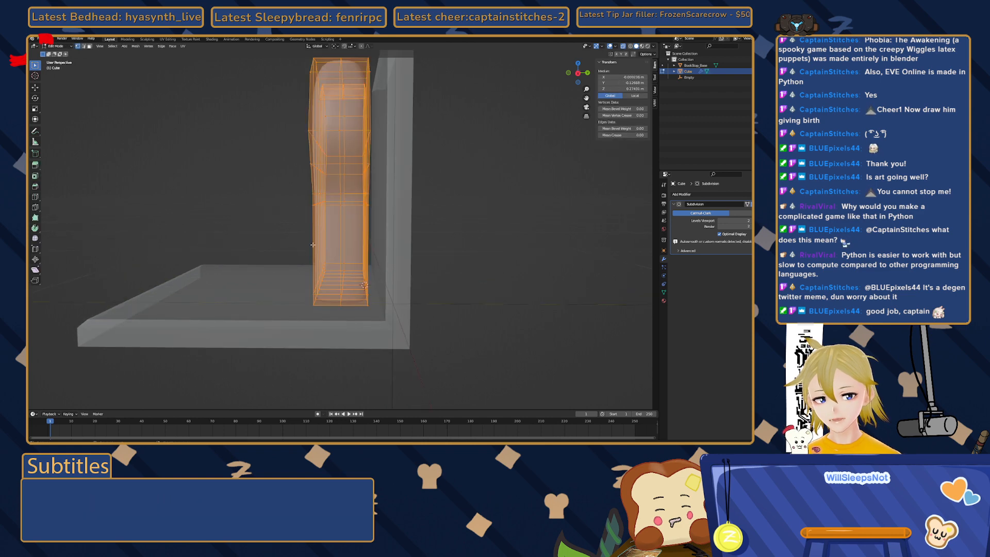
{"action": "left_click", "coordinate": [580, 74]}
{"action": "left_click", "coordinate": [580, 74]}
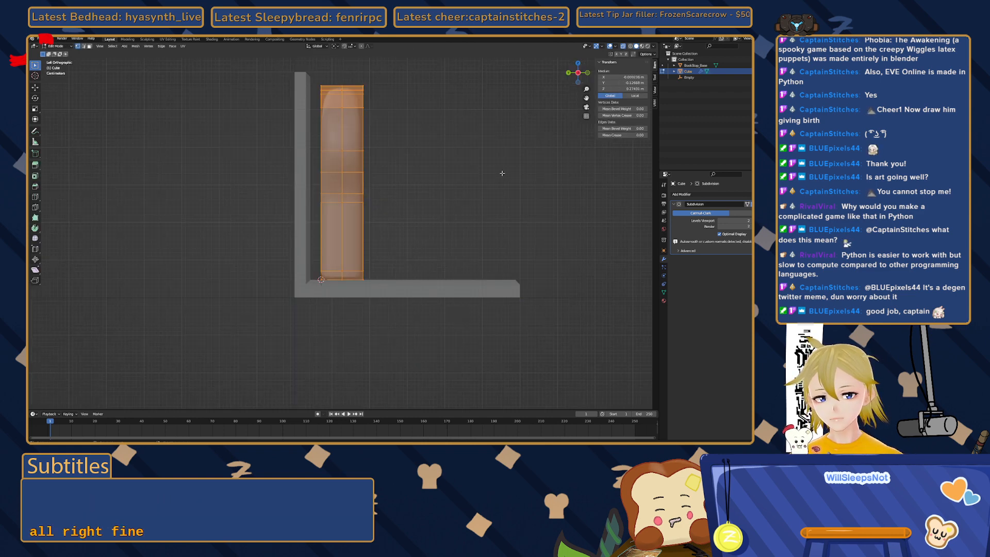
{"action": "scroll", "coordinate": [289, 235], "scroll_direction": "up", "scroll_amount": 2}
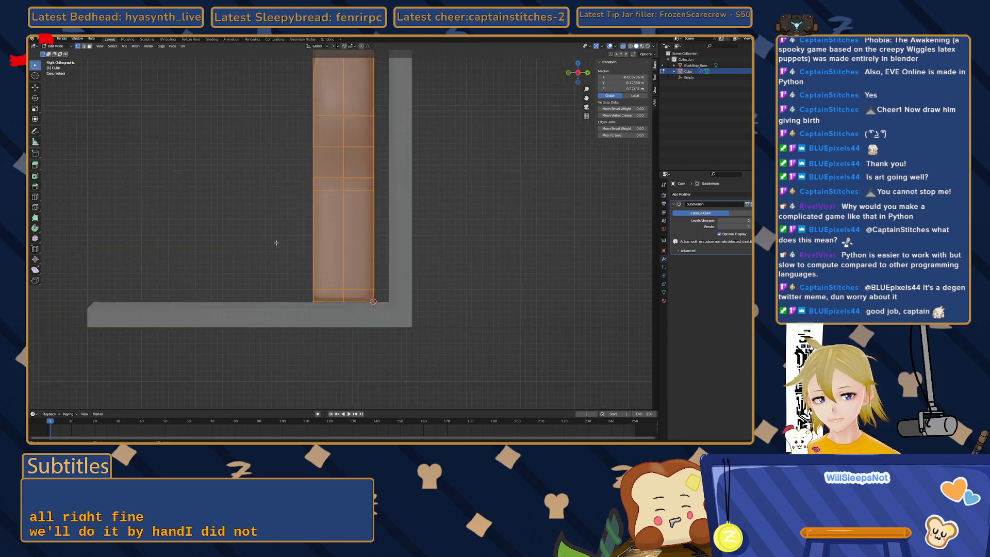
{"action": "left_click_drag", "start_coordinate": [370, 252], "coordinate": [233, 261]}
{"action": "middle_click_drag", "start_coordinate": [277, 287], "coordinate": [270, 259], "text": "shift"}
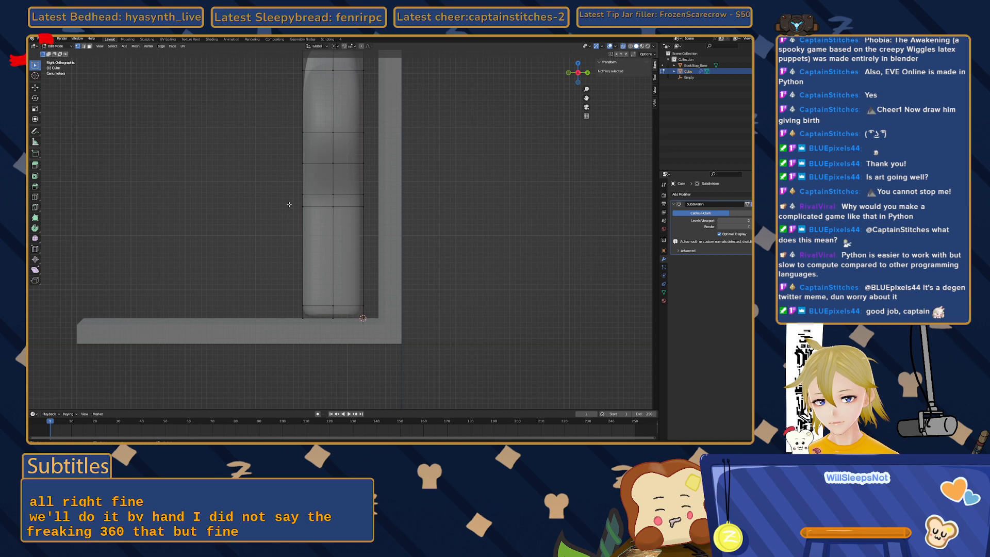
{"action": "left_click_drag", "start_coordinate": [289, 205], "coordinate": [387, 222]}
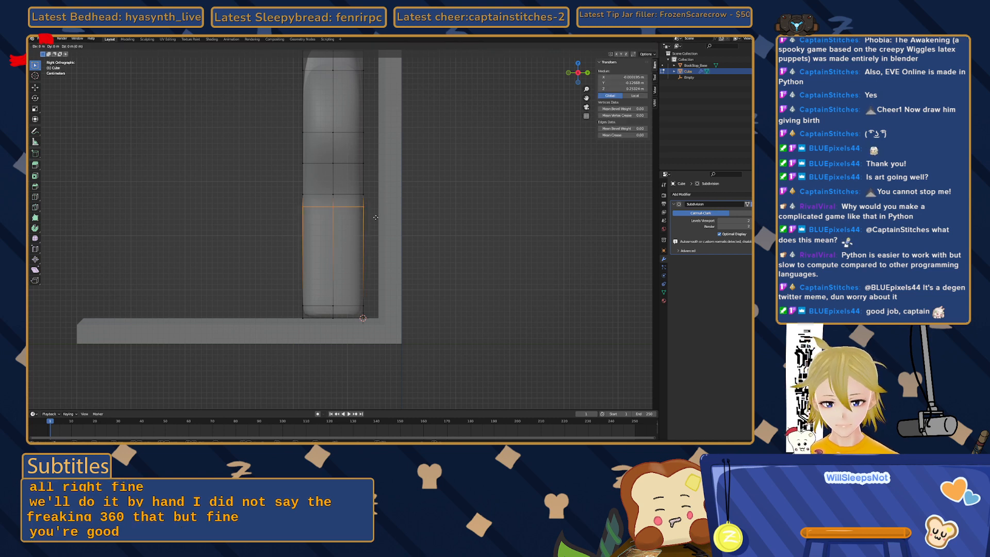
{"action": "key", "text": "g"}
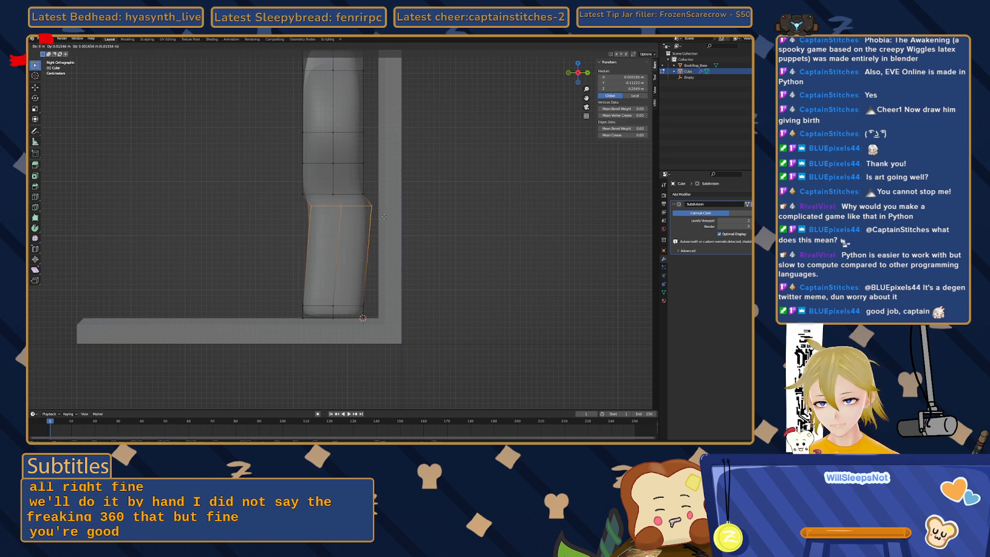
{"action": "left_click", "coordinate": [390, 217]}
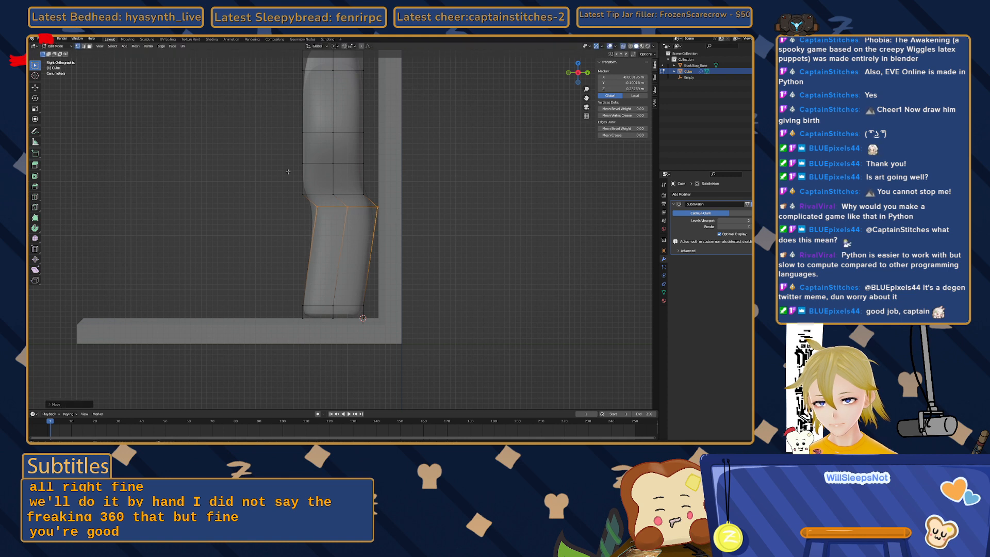
- Try to move the horizontal edge loop above the toast's waist toward the wall, and undo the previous loop move
{"action": "left_click_drag", "start_coordinate": [289, 182], "coordinate": [367, 202]}
{"action": "key", "text": "g"}
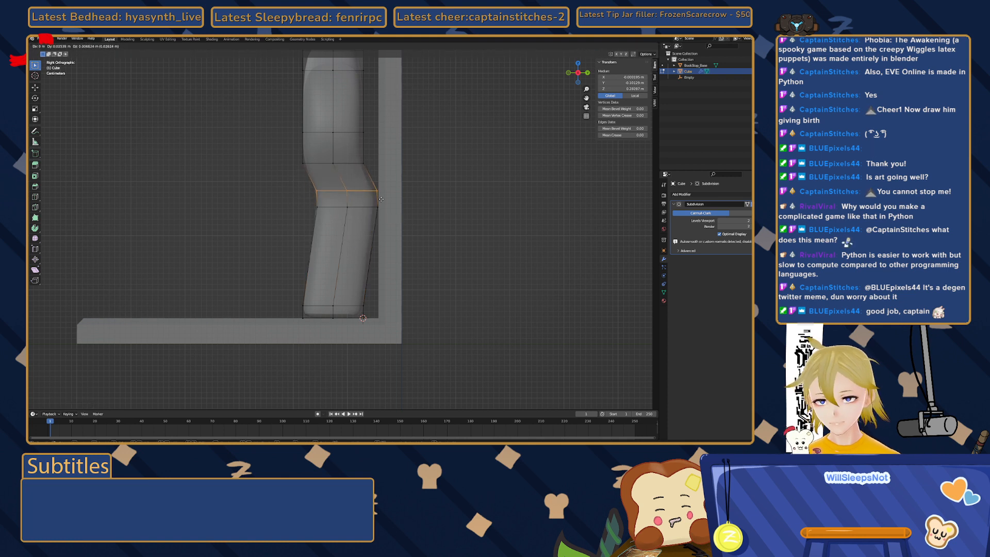
{"action": "left_click", "coordinate": [369, 200]}
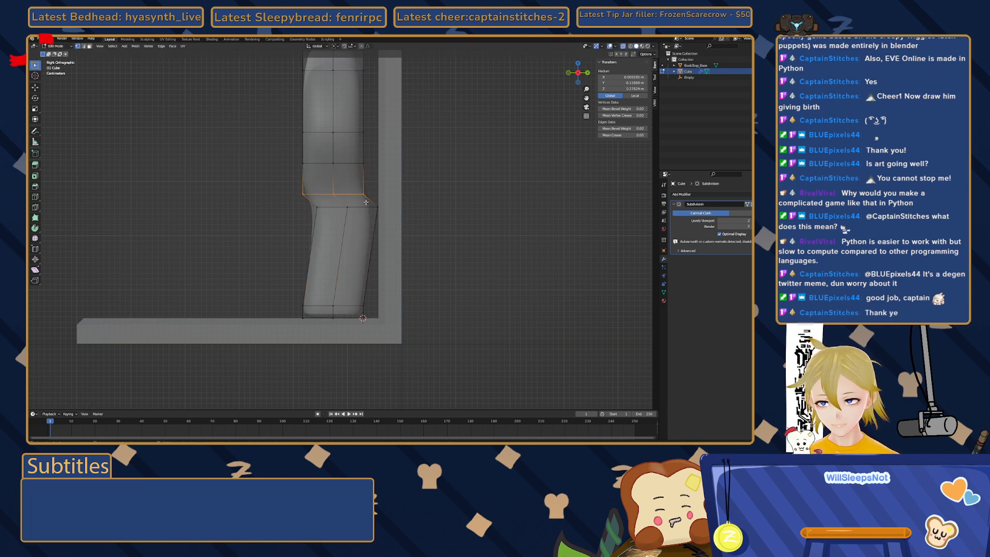
{"action": "scroll", "coordinate": [296, 216], "scroll_direction": "down", "scroll_amount": 4}
{"action": "scroll", "coordinate": [297, 215], "scroll_direction": "up", "scroll_amount": 4}
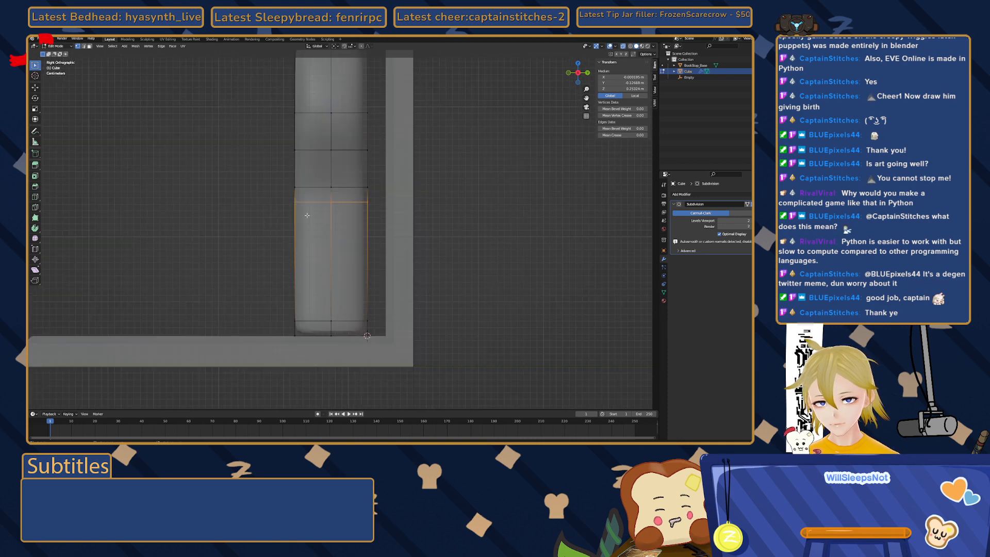
- Select the toast's two closely spaced waist edge loops and move them along Y until their back edge meets the upright wall
{"action": "left_click_drag", "start_coordinate": [274, 176], "coordinate": [355, 211]}
{"action": "middle_click_drag", "start_coordinate": [301, 197], "coordinate": [326, 223], "text": "shift"}
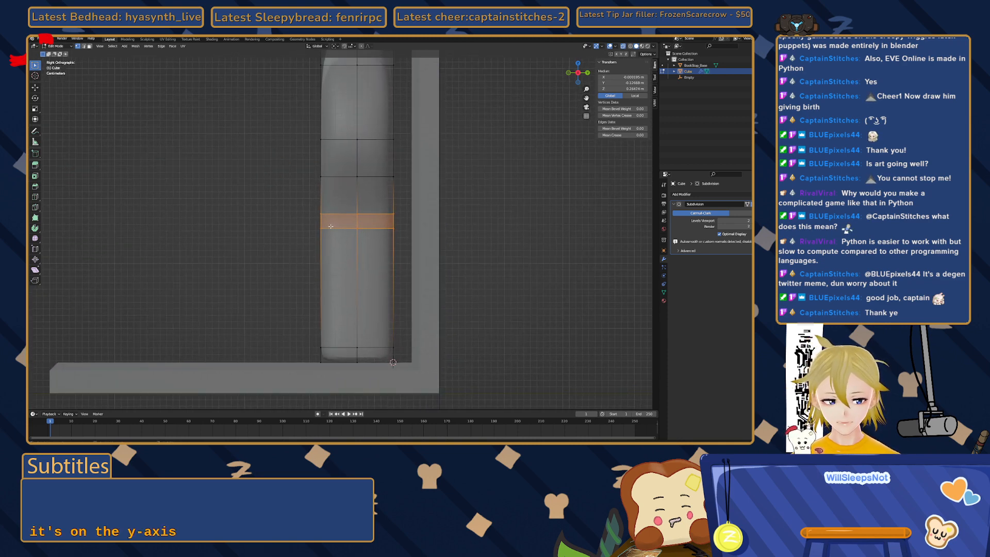
{"action": "key", "text": "g"}
{"action": "key", "text": "y"}
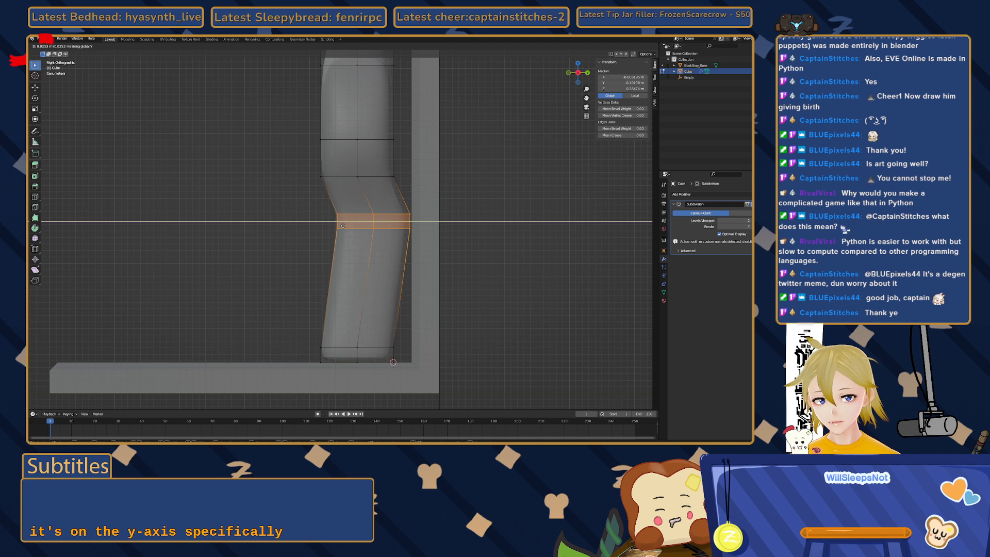
{"action": "left_click", "coordinate": [343, 226]}
- Try to move the single edge loop directly above the waist pair along Y
{"action": "left_click_drag", "start_coordinate": [293, 163], "coordinate": [401, 193]}
{"action": "key", "text": "g"}
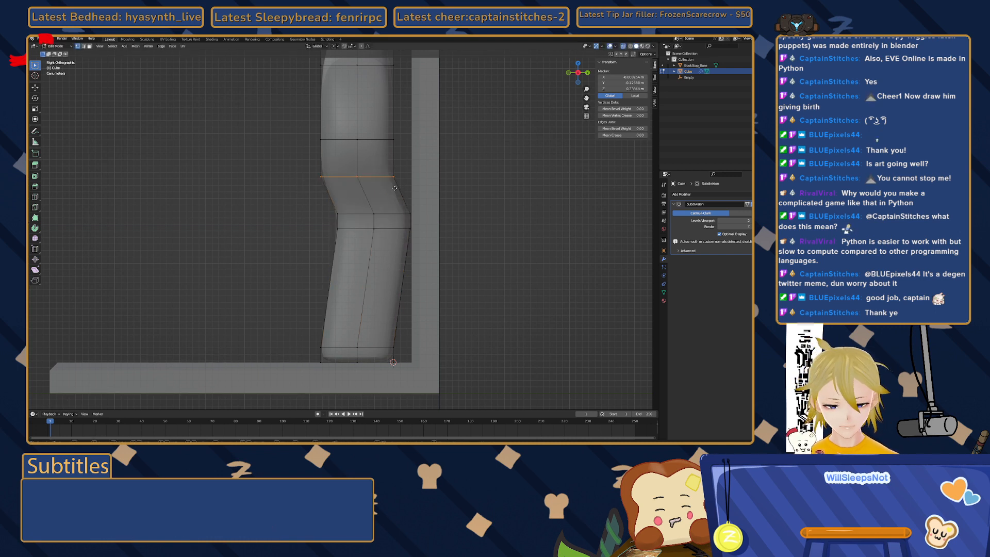
{"action": "key", "text": "y"}
{"action": "left_click", "coordinate": [377, 187]}
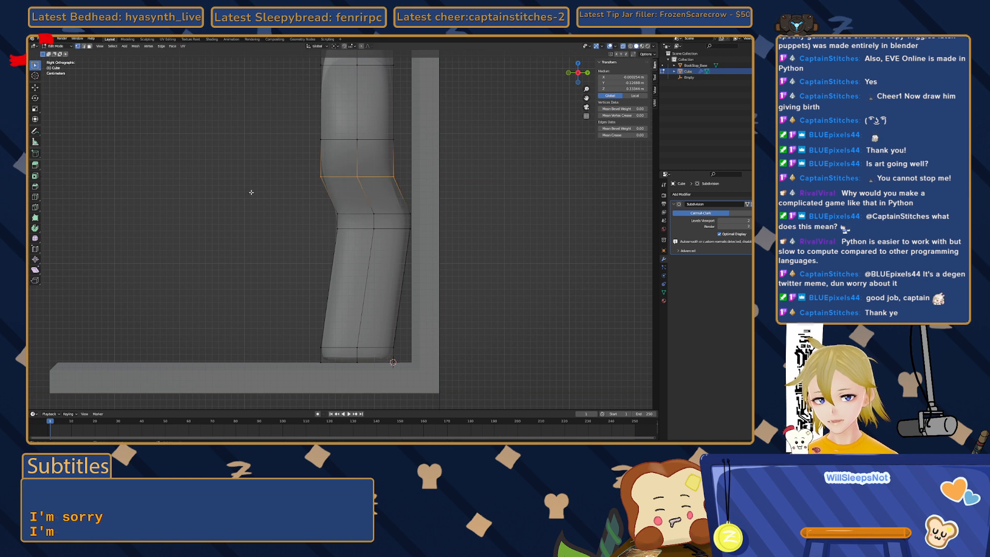
{"action": "key", "text": "ctrl+z"}
- Move the two edge loops above the waist pair, one after the other, along Y toward the wall
{"action": "left_click", "coordinate": [301, 174]}
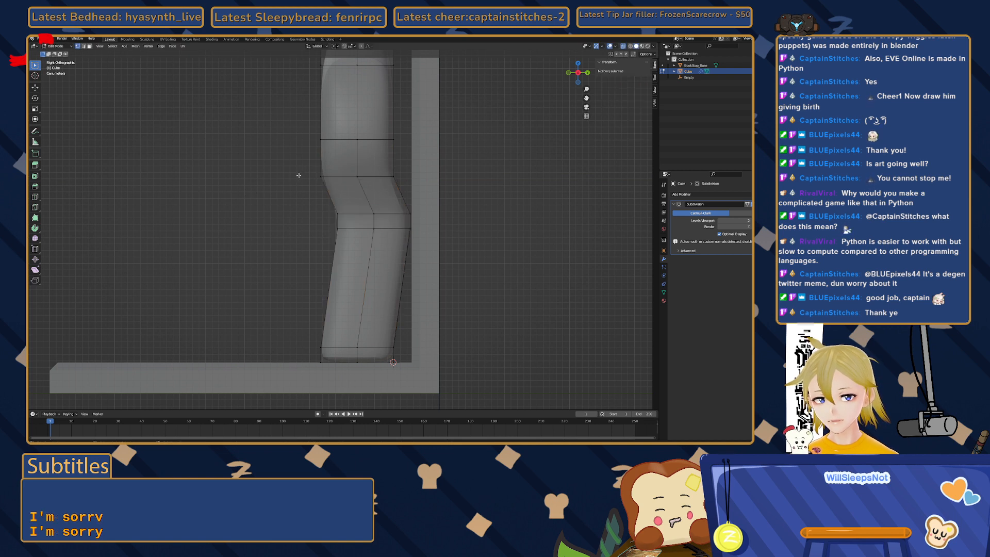
{"action": "left_click_drag", "start_coordinate": [295, 166], "coordinate": [399, 184]}
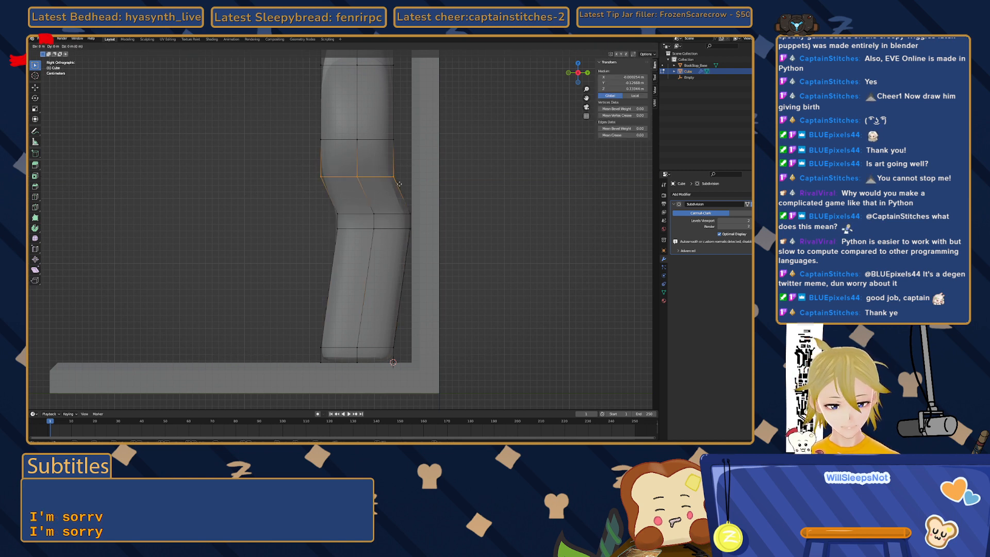
{"action": "key", "text": "g"}
{"action": "key", "text": "y"}
{"action": "left_click", "coordinate": [412, 185]}
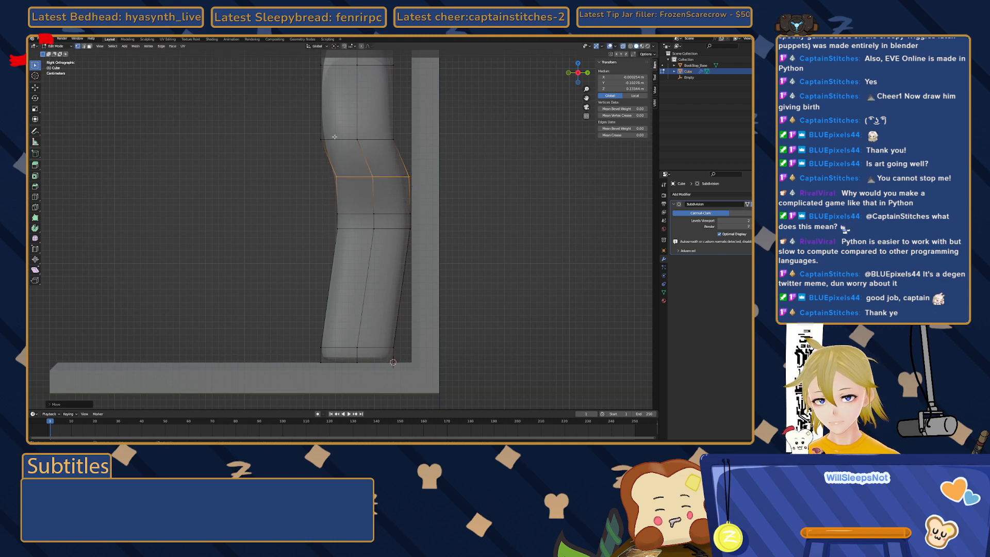
{"action": "left_click_drag", "start_coordinate": [296, 118], "coordinate": [401, 152]}
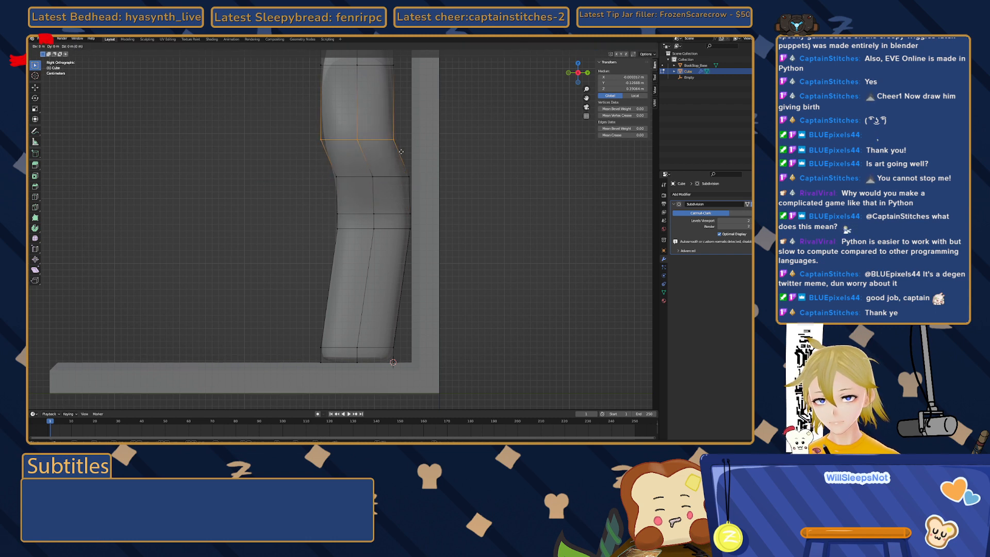
{"action": "key", "text": "y"}
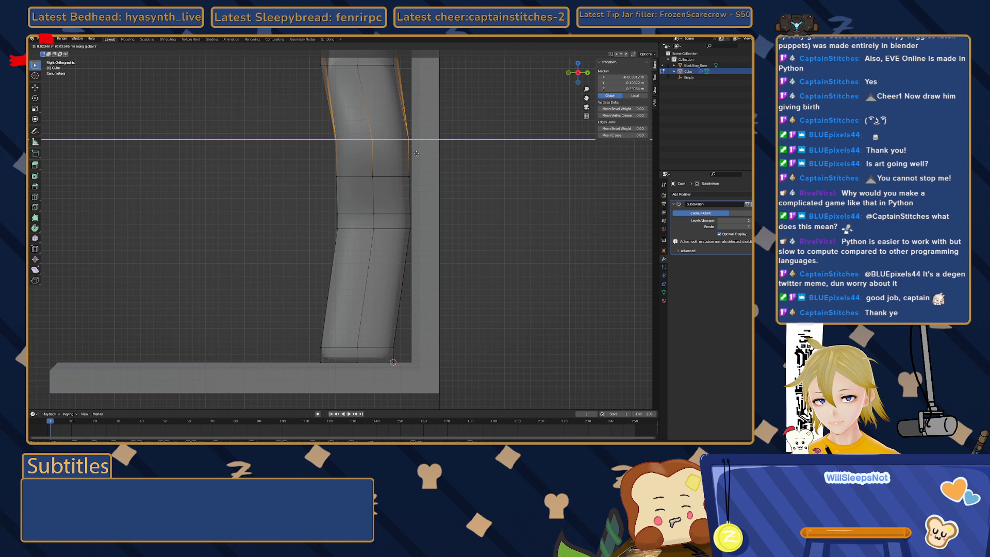
{"action": "left_click", "coordinate": [416, 154]}
- Nudge the loop directly above the waist pair along Y so its back edge lies flush with the wall
{"action": "left_click_drag", "start_coordinate": [316, 167], "coordinate": [421, 191]}
{"action": "key", "text": "g"}
{"action": "key", "text": "y"}
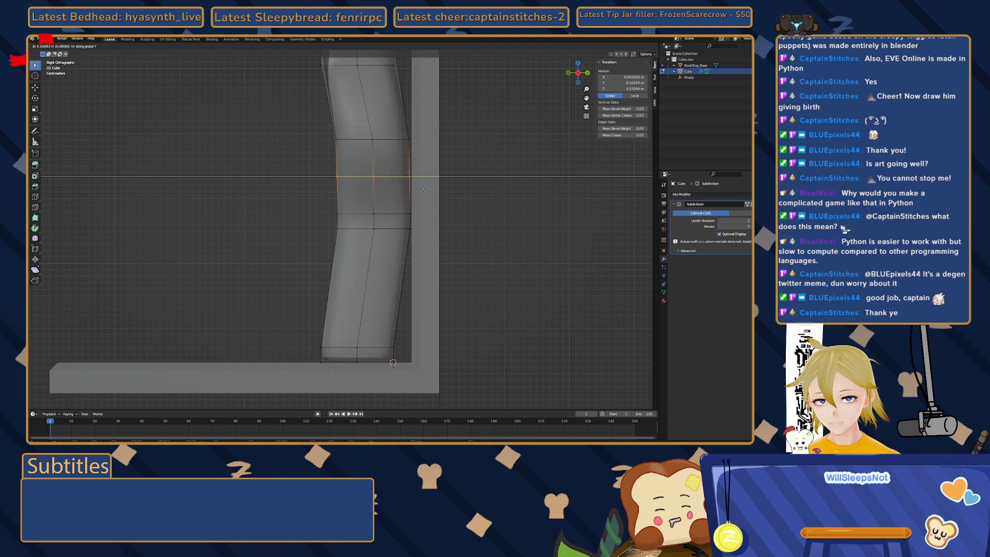
{"action": "left_click", "coordinate": [425, 191]}
- In right orthographic view, select all the vertices at the toast's top end and move them slightly along Y away from the wall
{"action": "middle_click_drag", "start_coordinate": [306, 102], "coordinate": [312, 205], "text": "shift"}
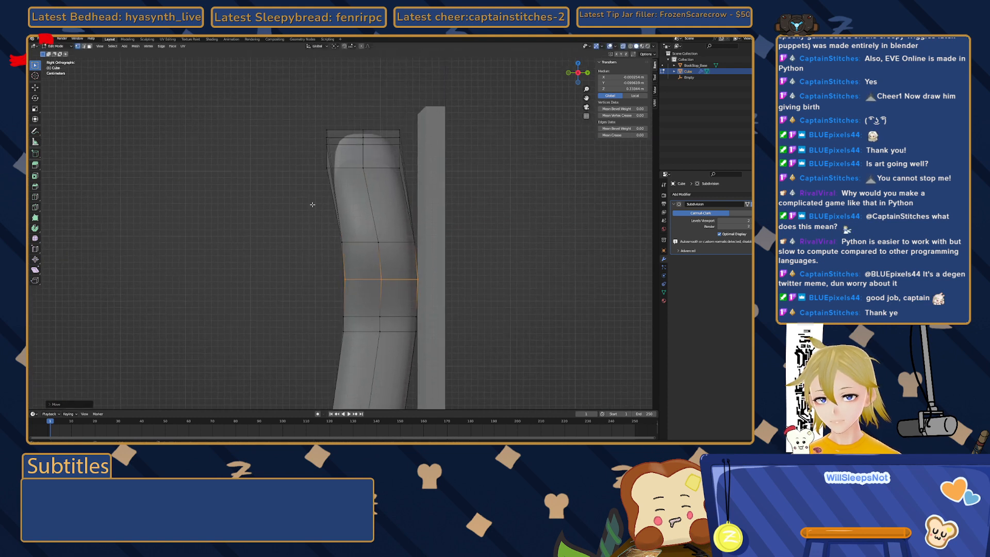
{"action": "left_click", "coordinate": [249, 252]}
{"action": "middle_click_drag", "start_coordinate": [249, 252], "coordinate": [271, 260]}
{"action": "scroll", "coordinate": [259, 260], "scroll_direction": "down", "scroll_amount": 5}
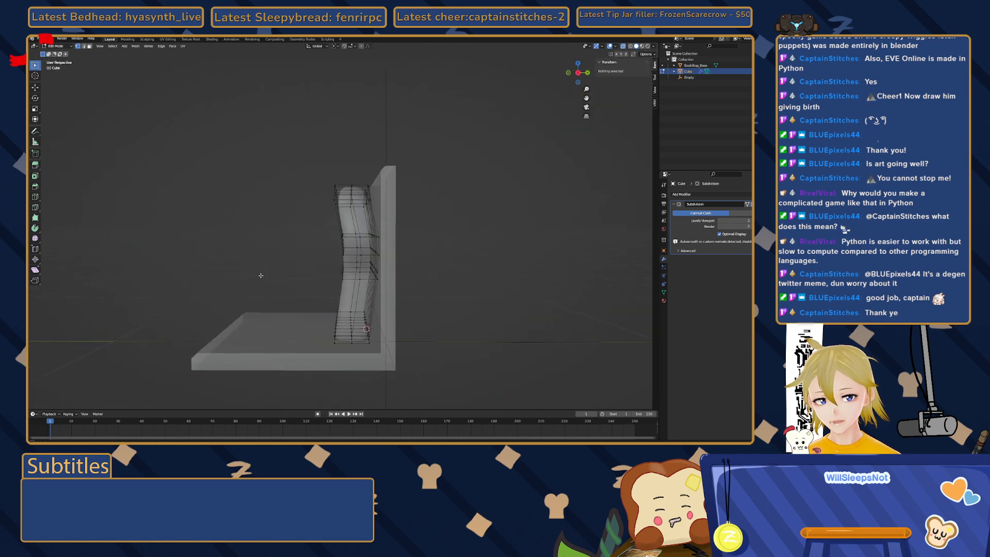
{"action": "scroll", "coordinate": [401, 140], "scroll_direction": "up", "scroll_amount": 5}
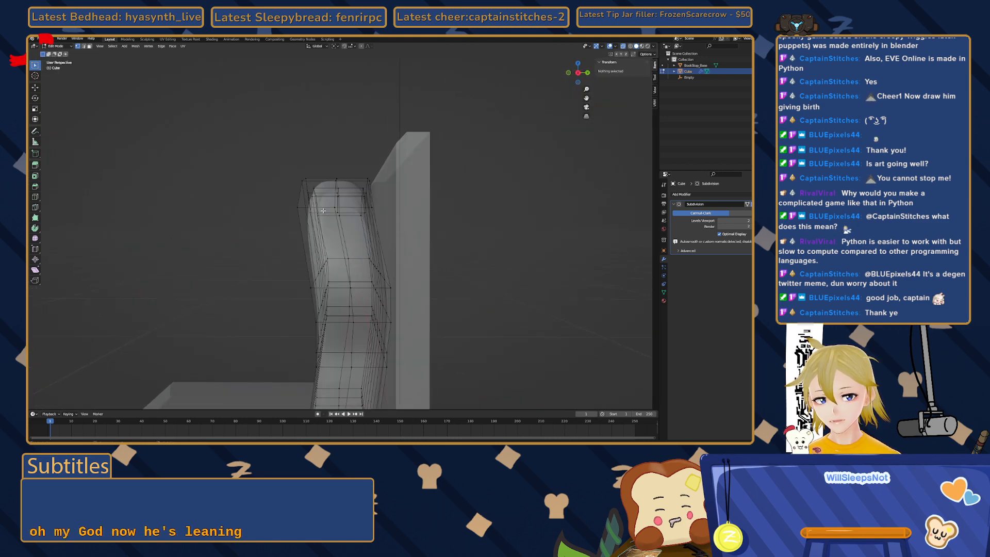
{"action": "left_click", "coordinate": [578, 72]}
{"action": "scroll", "coordinate": [318, 200], "scroll_direction": "up", "scroll_amount": 3}
{"action": "left_click_drag", "start_coordinate": [259, 131], "coordinate": [390, 222]}
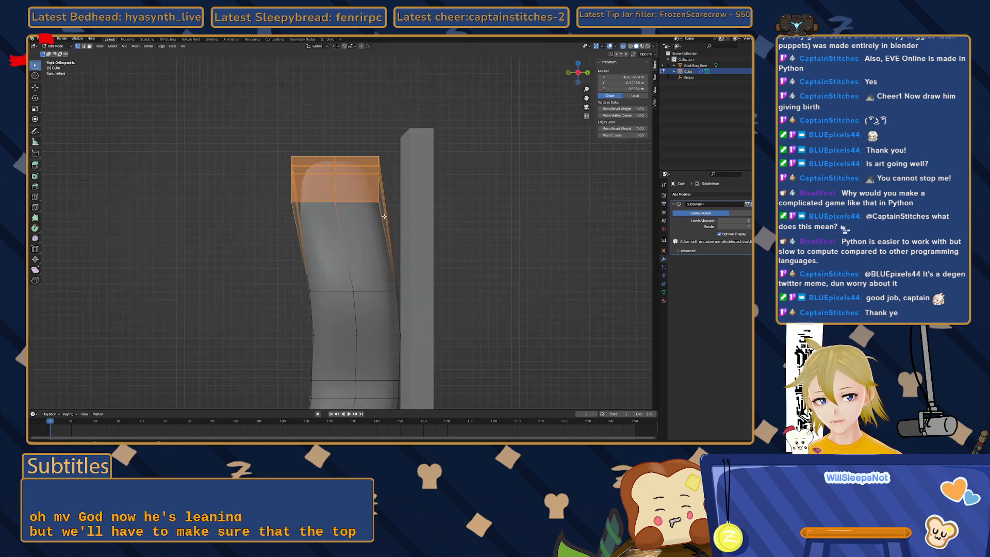
{"action": "middle_click_drag", "start_coordinate": [238, 193], "coordinate": [258, 197], "text": "shift"}
{"action": "key", "text": "g"}
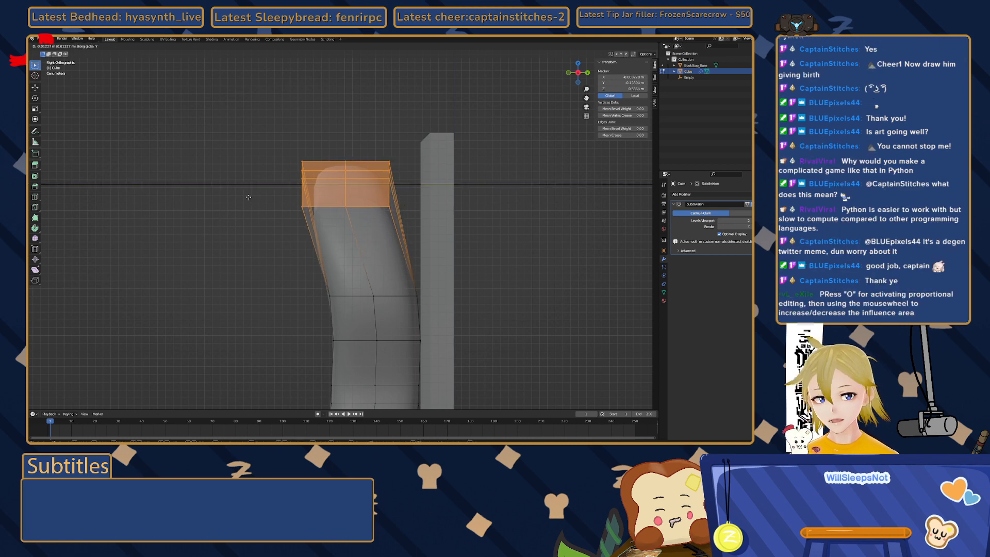
{"action": "left_click", "coordinate": [247, 196]}
{"action": "left_click_drag", "start_coordinate": [280, 148], "coordinate": [392, 183]}
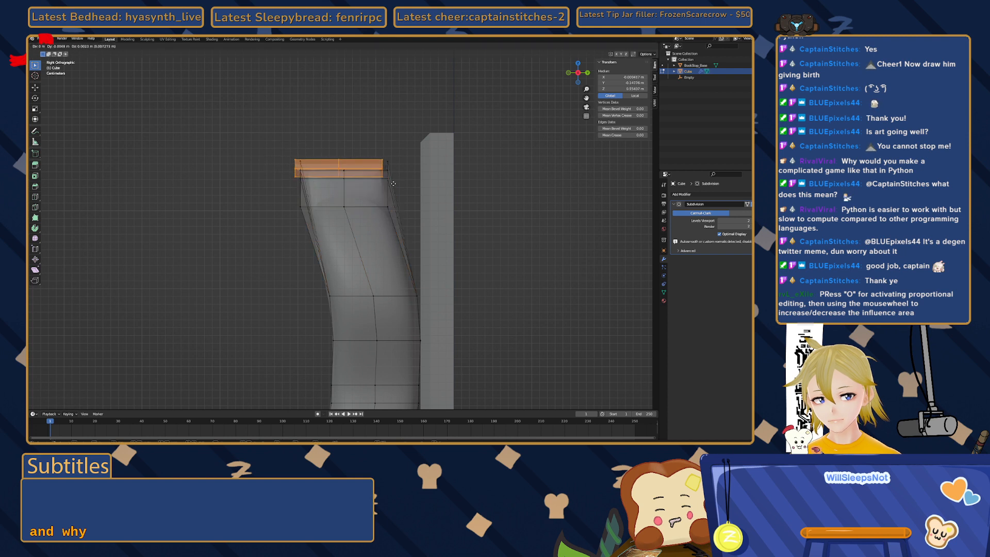
{"action": "key", "text": "g"}
{"action": "right_click", "coordinate": [232, 165]}
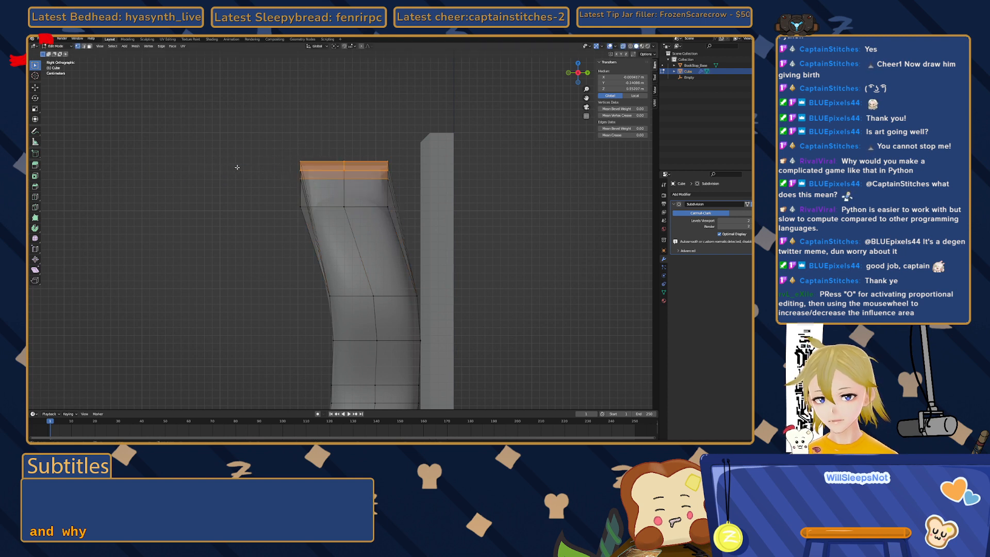
{"action": "key", "text": "ctrl+z"}
- Move the toast's upper rows of vertices along Y away from the wall, shifting the topmost rows farther to continue the lean
{"action": "left_click_drag", "start_coordinate": [255, 134], "coordinate": [404, 184]}
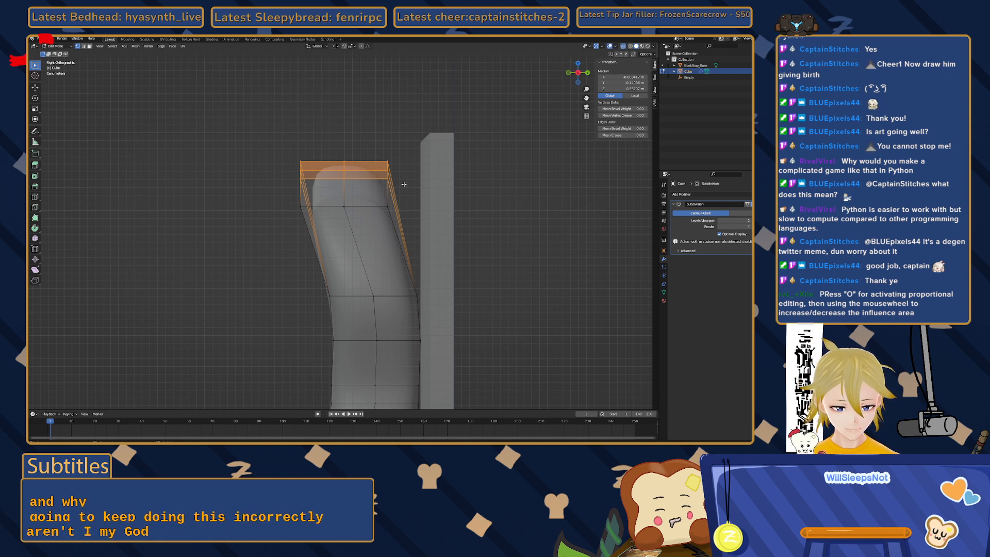
{"action": "key", "text": "g"}
{"action": "key", "text": "y"}
{"action": "left_click", "coordinate": [393, 185]}
{"action": "left_click_drag", "start_coordinate": [273, 146], "coordinate": [388, 175]}
{"action": "key", "text": "g"}
{"action": "key", "text": "y"}
{"action": "left_click", "coordinate": [250, 203]}
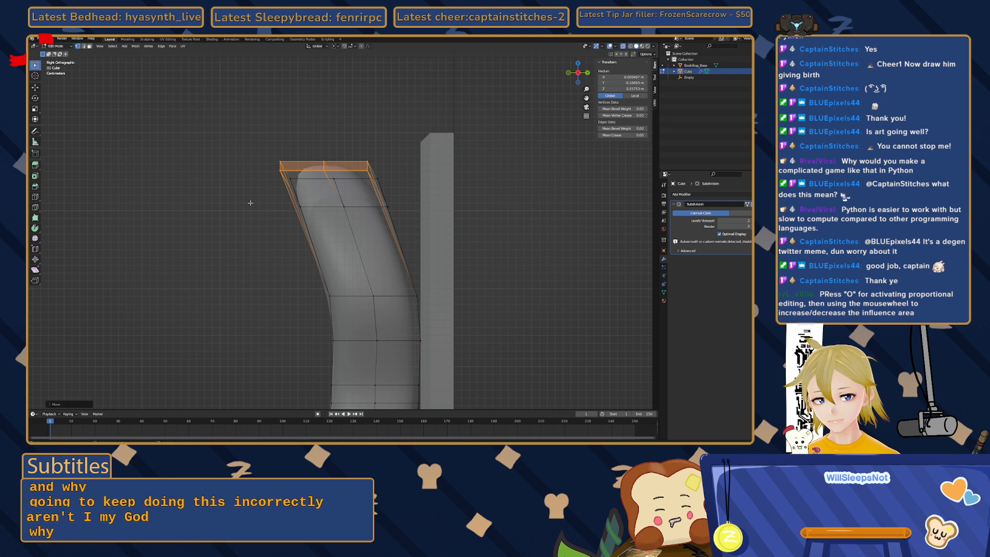
{"action": "left_click", "coordinate": [250, 203]}
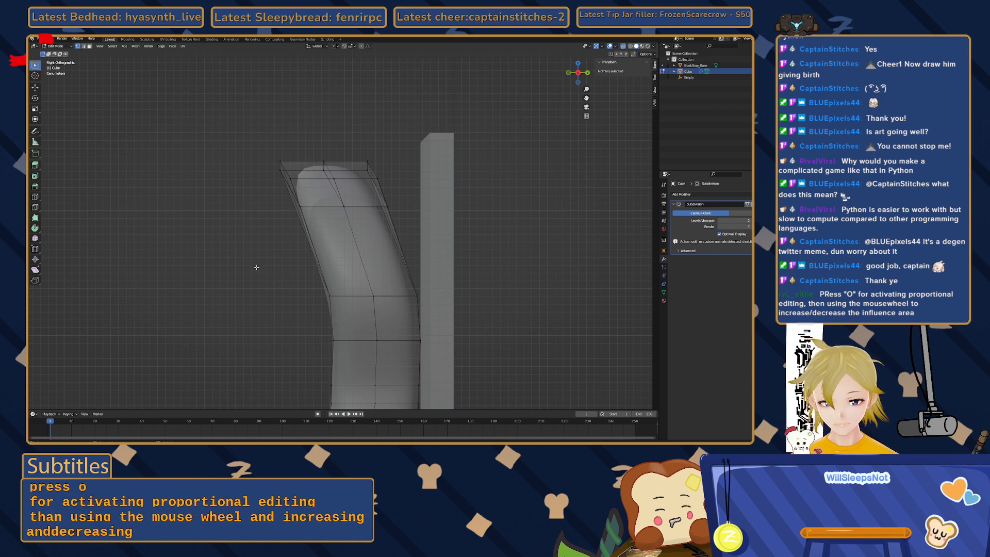
- Enable proportional editing, and check the toast's bent shape in Object Mode before returning to Edit Mode
{"action": "key", "text": "o"}
{"action": "scroll", "coordinate": [251, 278], "scroll_direction": "down", "scroll_amount": 5}
{"action": "middle_click_drag", "start_coordinate": [251, 278], "coordinate": [325, 278]}
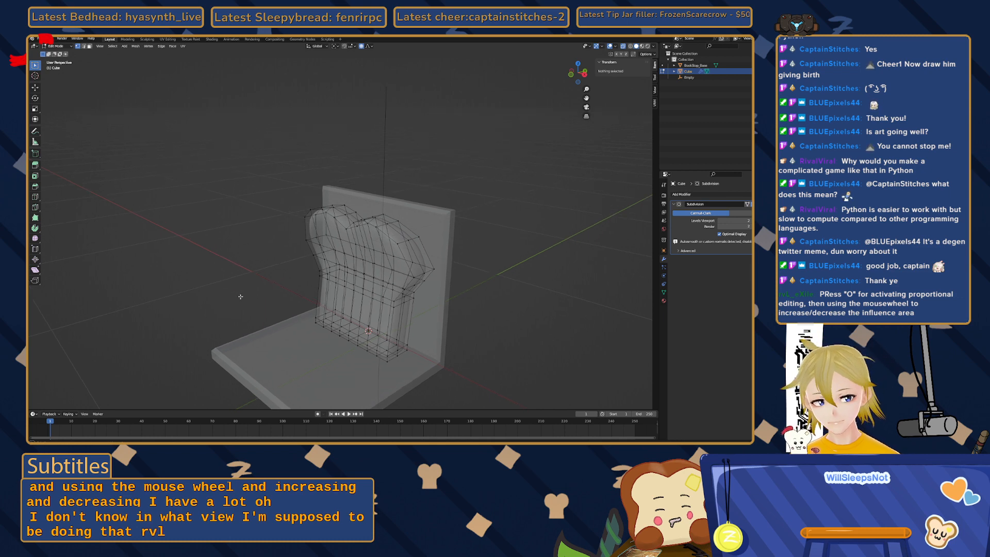
{"action": "key", "text": "Tab"}
{"action": "mouse_move", "coordinate": [333, 292]}
{"action": "middle_mouse_down"}
{"action": "mouse_move", "coordinate": [249, 273]}
{"action": "mouse_move", "coordinate": [264, 262]}
{"action": "mouse_move", "coordinate": [309, 269]}
{"action": "mouse_move", "coordinate": [196, 276]}
{"action": "mouse_move", "coordinate": [312, 268]}
{"action": "mouse_move", "coordinate": [352, 293]}
{"action": "middle_mouse_up"}
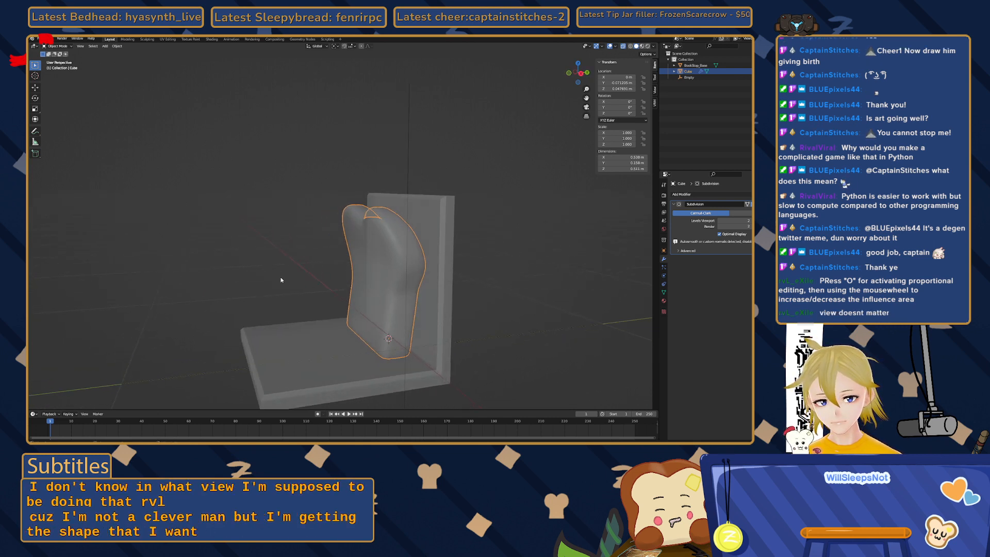
{"action": "middle_click_drag", "start_coordinate": [281, 280], "coordinate": [279, 277]}
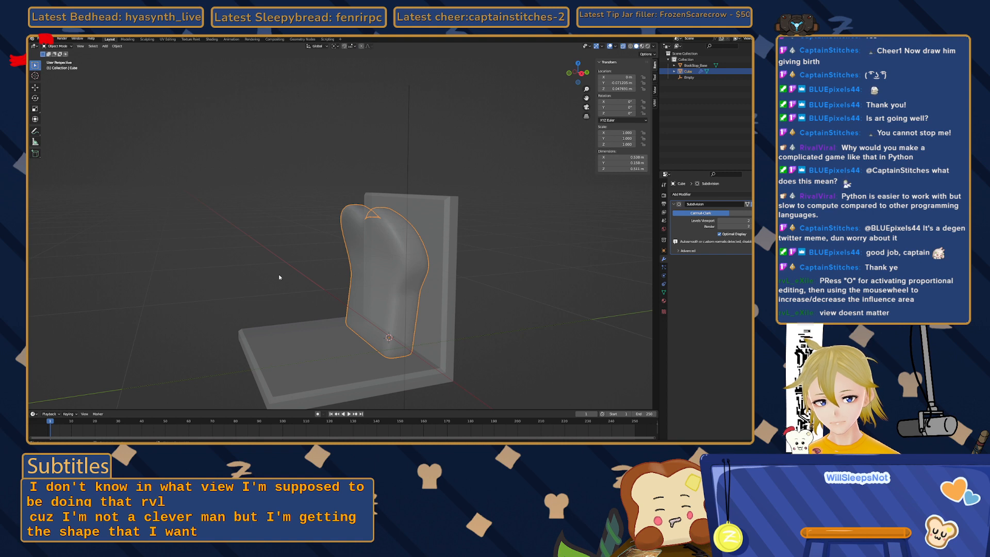
{"action": "key", "text": "Tab"}
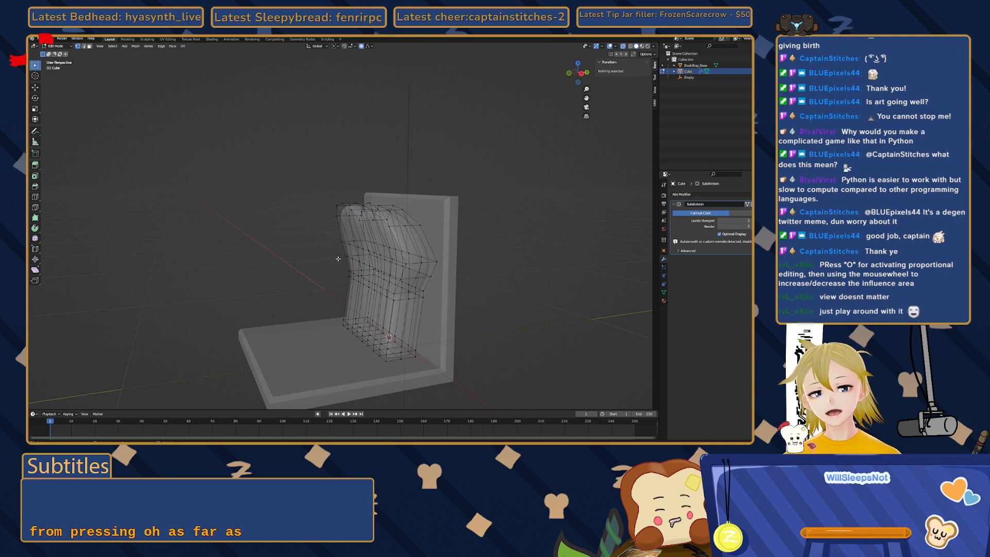
- Select a single vertex on the toast's front face and examine the surrounding mesh from the front
{"action": "left_click", "coordinate": [360, 258]}
{"action": "scroll", "coordinate": [364, 264], "scroll_direction": "up", "scroll_amount": 2}
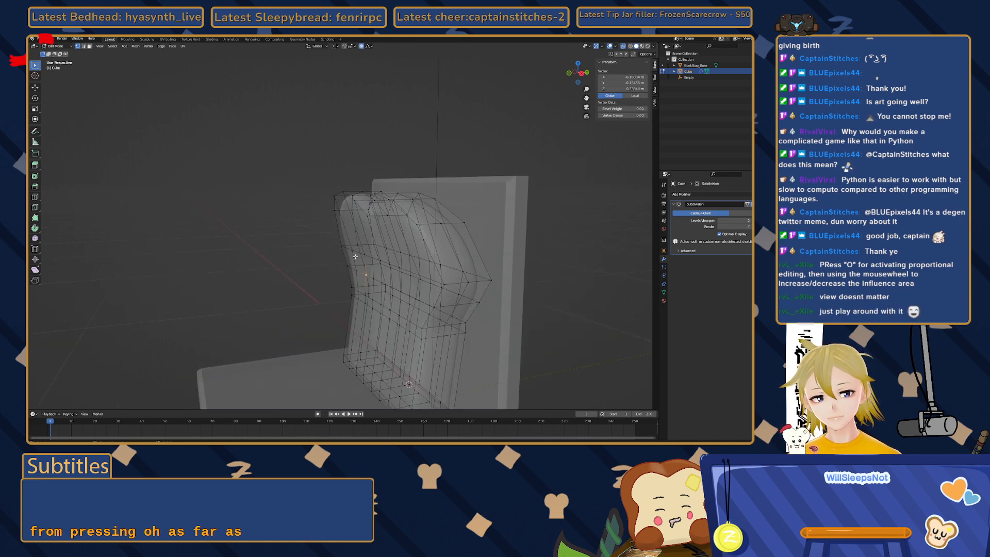
{"action": "middle_click_drag", "start_coordinate": [342, 269], "coordinate": [366, 281]}
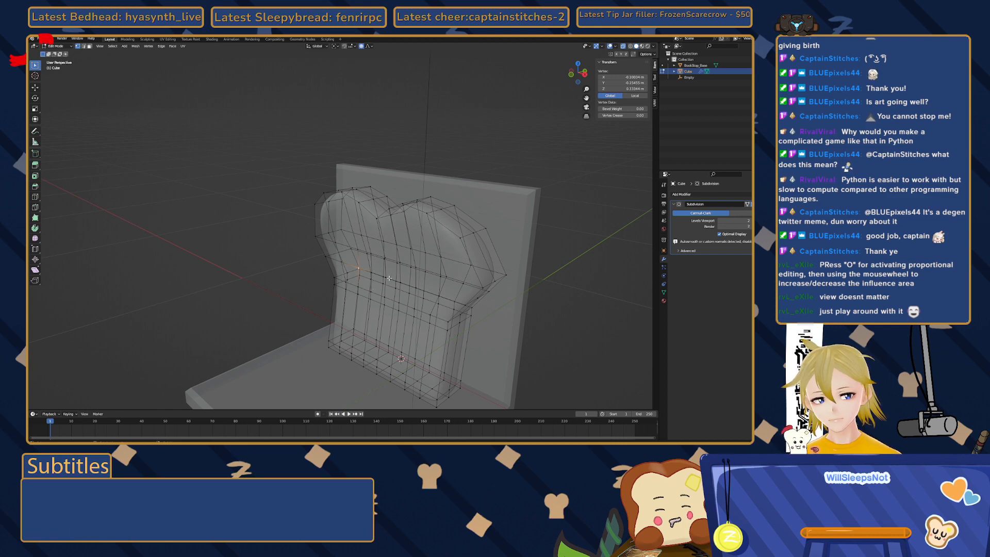
{"action": "middle_click_drag", "start_coordinate": [364, 268], "coordinate": [379, 268]}
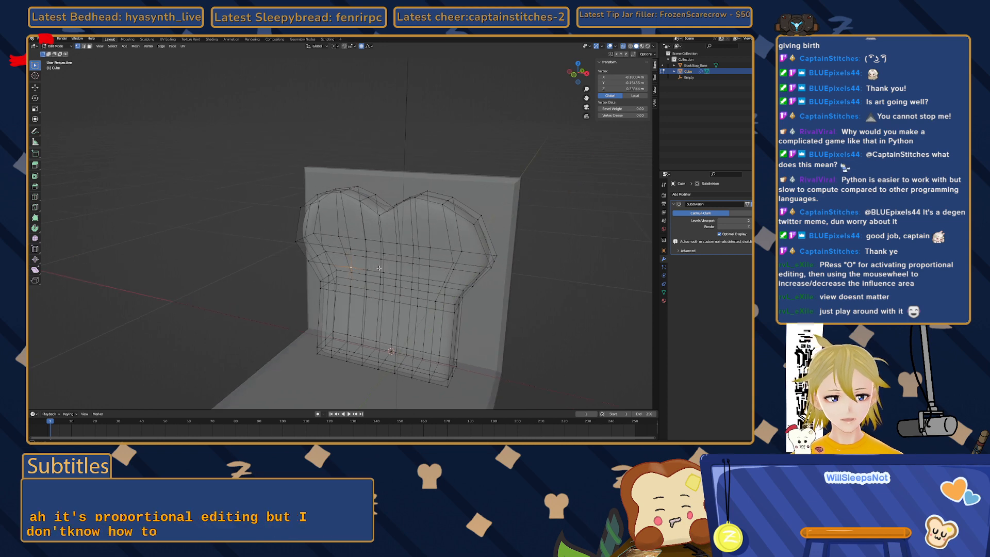
{"action": "scroll", "coordinate": [355, 271], "scroll_direction": "down", "scroll_amount": 1}
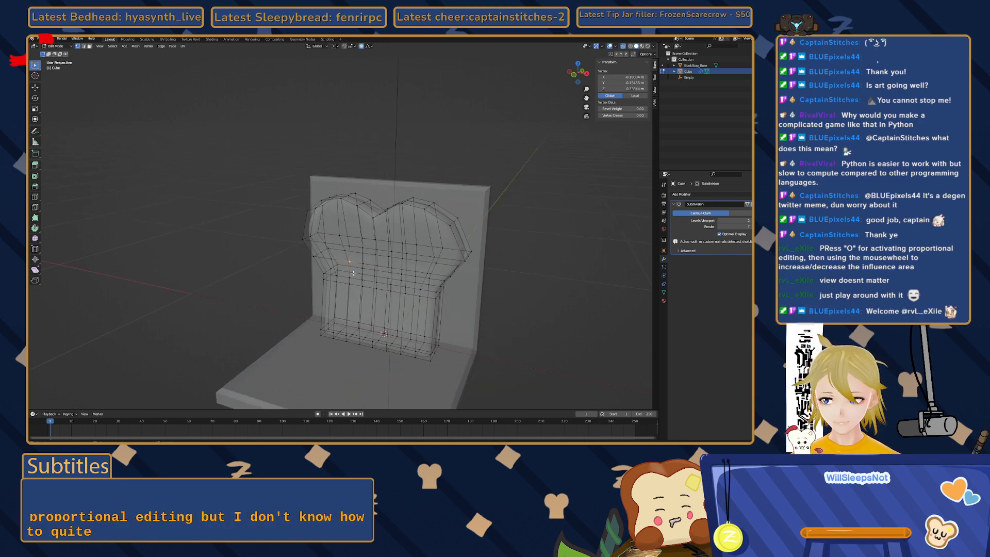
{"action": "scroll", "coordinate": [355, 272], "scroll_direction": "up", "scroll_amount": 2}
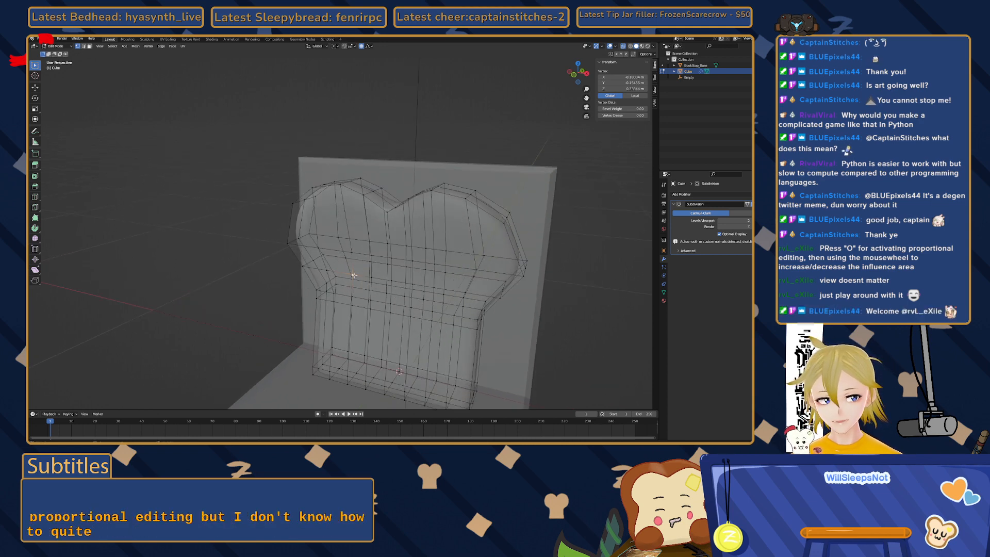
- Return to Object Mode and remove the Subdivision modifier from the toast
{"action": "key", "text": "Tab"}
{"action": "middle_click_drag", "start_coordinate": [256, 272], "coordinate": [226, 217]}
{"action": "left_click", "coordinate": [375, 241]}
{"action": "scroll", "coordinate": [279, 241], "scroll_direction": "down", "scroll_amount": 4}
{"action": "scroll", "coordinate": [310, 273], "scroll_direction": "up", "scroll_amount": 4}
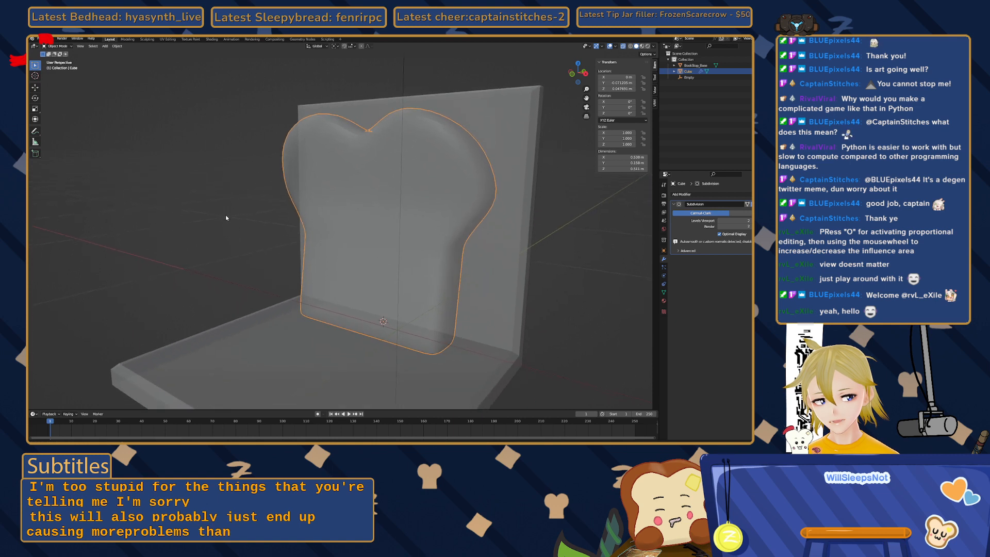
{"action": "left_click", "coordinate": [384, 233]}
{"action": "left_click", "coordinate": [450, 252]}
{"action": "left_click", "coordinate": [444, 210]}
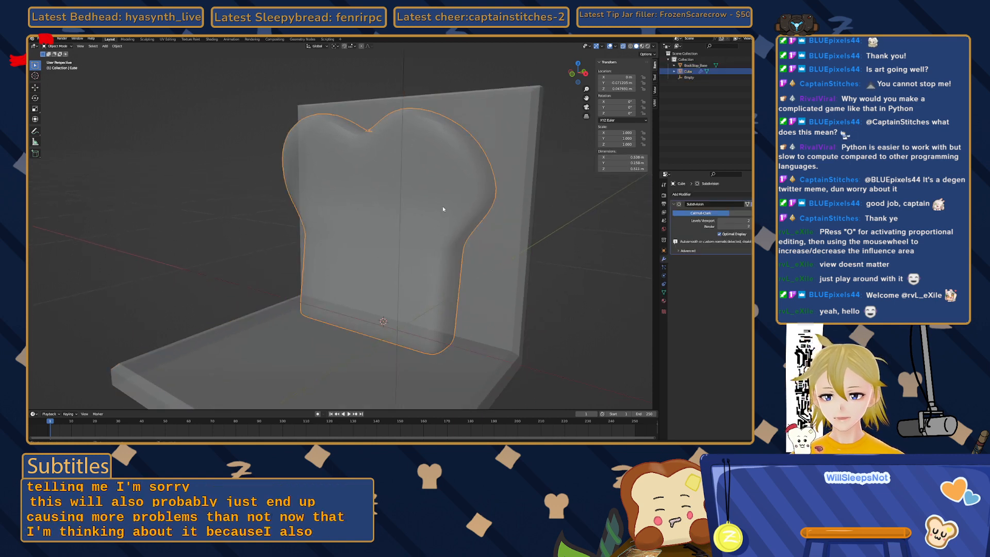
{"action": "left_click", "coordinate": [747, 204]}
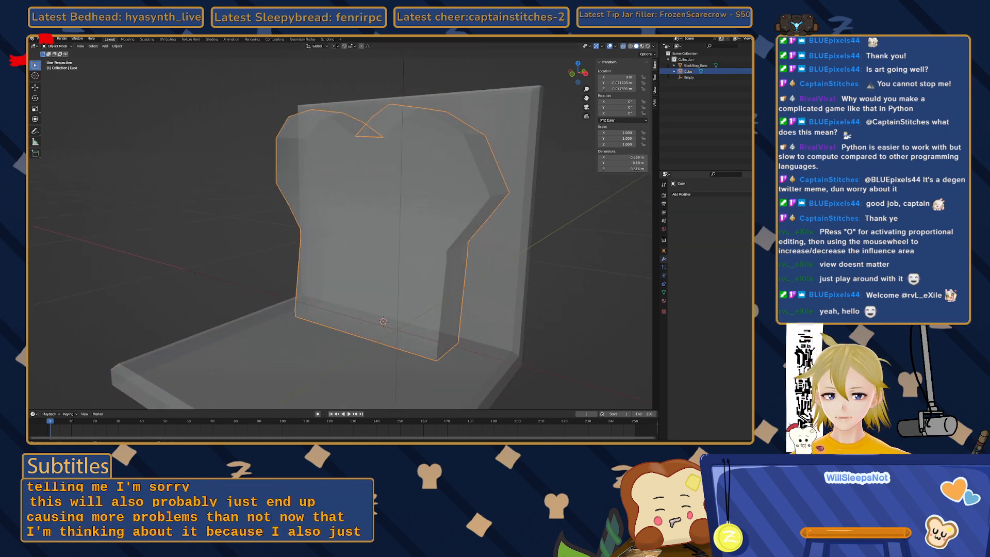
- Add a Subdivision Surface modifier to the toast
{"action": "right_click", "coordinate": [463, 207]}
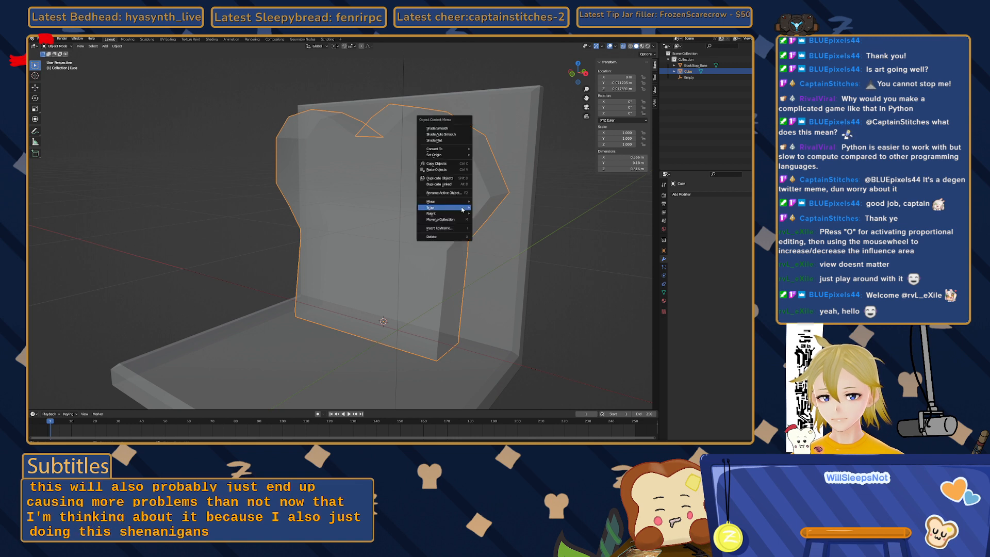
{"action": "middle_click_drag", "start_coordinate": [267, 234], "coordinate": [351, 222]}
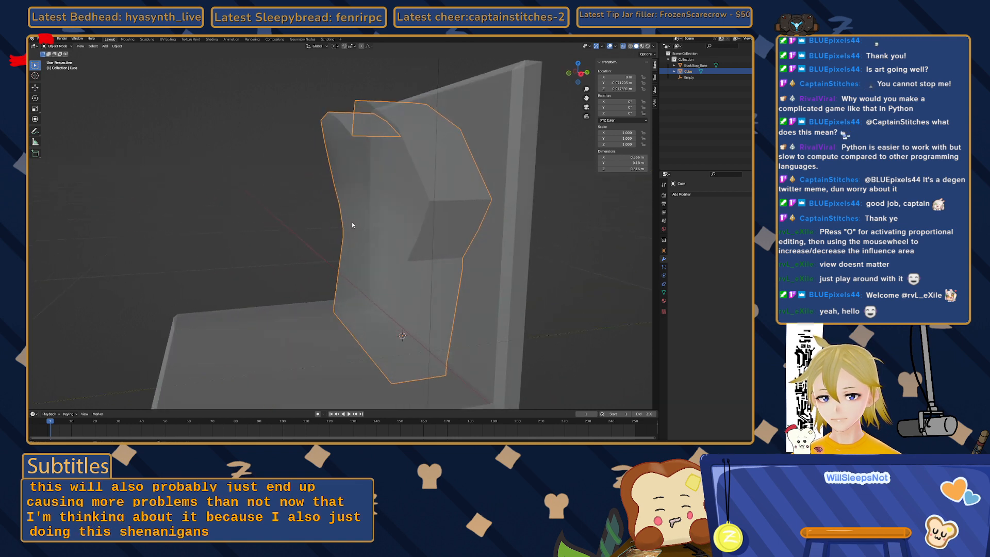
{"action": "right_click", "coordinate": [406, 221]}
{"action": "mouse_move", "coordinate": [406, 221]}
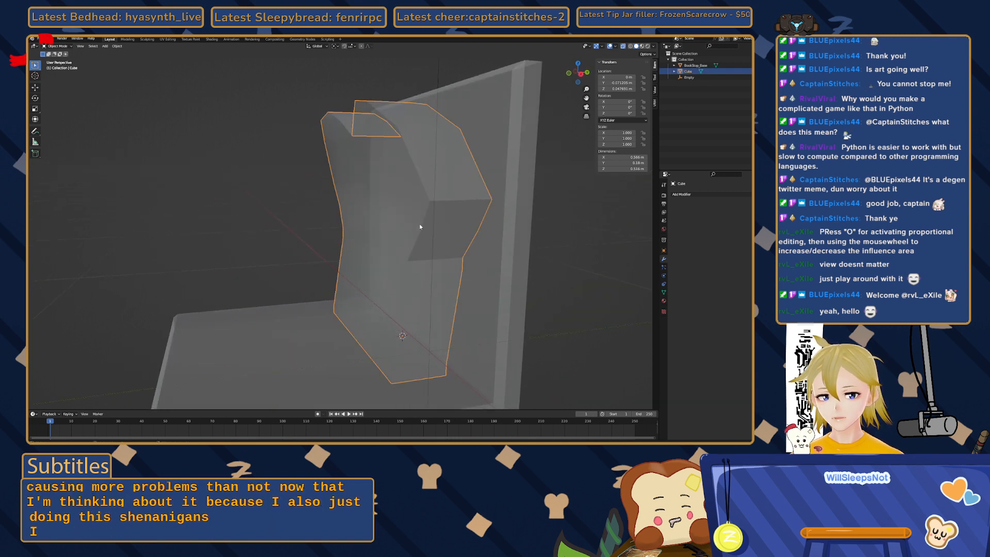
{"action": "left_click", "coordinate": [689, 195]}
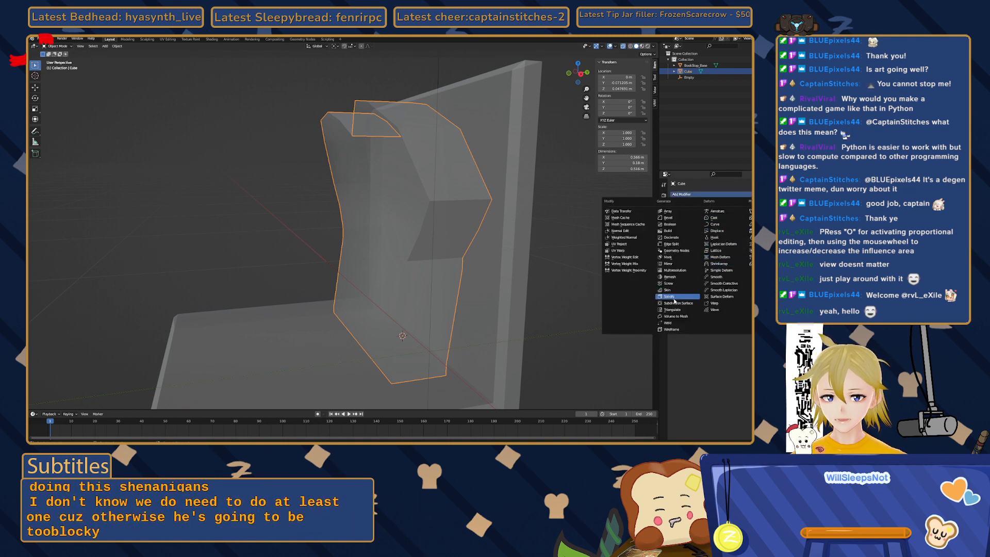
{"action": "left_click", "coordinate": [676, 303]}
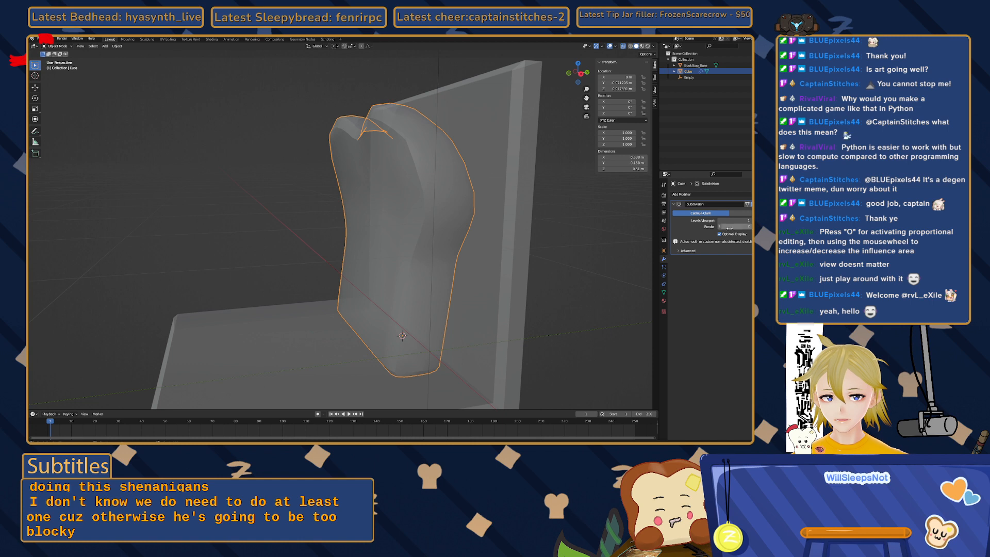
- Add an Ico Sphere mesh to the scene and expand its creation settings
{"action": "left_click", "coordinate": [256, 247]}
{"action": "middle_click_drag", "start_coordinate": [256, 247], "coordinate": [207, 281]}
{"action": "key", "text": "shift+a"}
{"action": "mouse_move", "coordinate": [209, 280]}
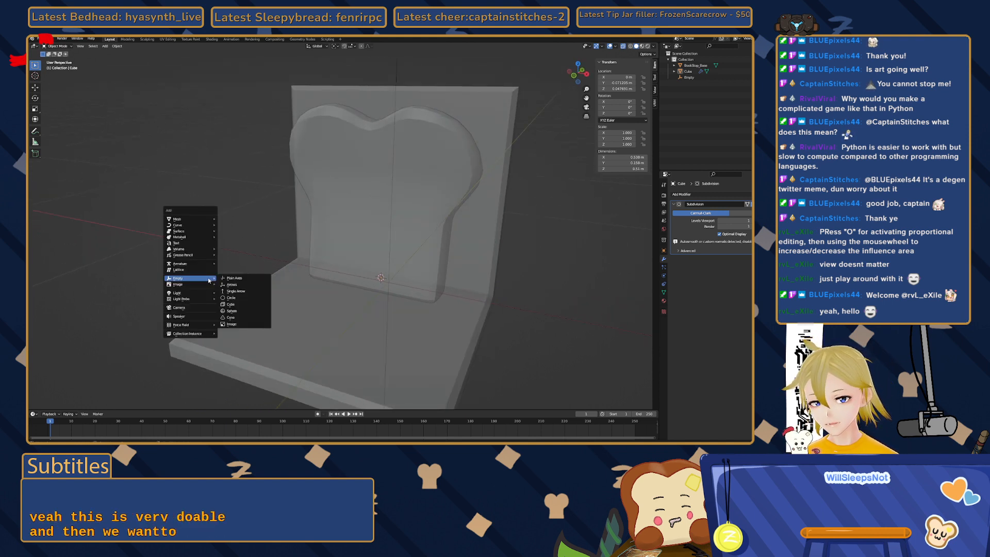
{"action": "mouse_move", "coordinate": [208, 222]}
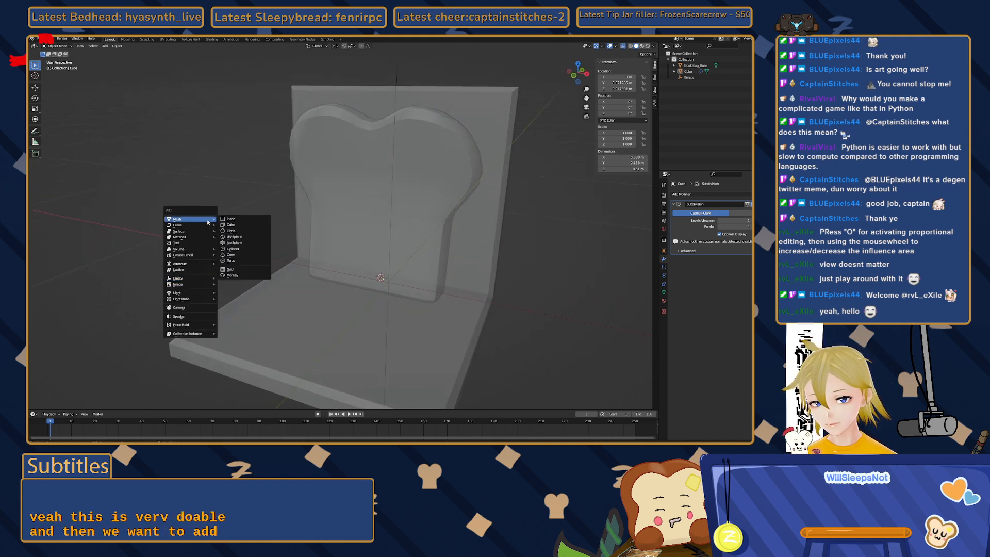
{"action": "left_click", "coordinate": [246, 244]}
{"action": "scroll", "coordinate": [227, 271], "scroll_direction": "down", "scroll_amount": 5}
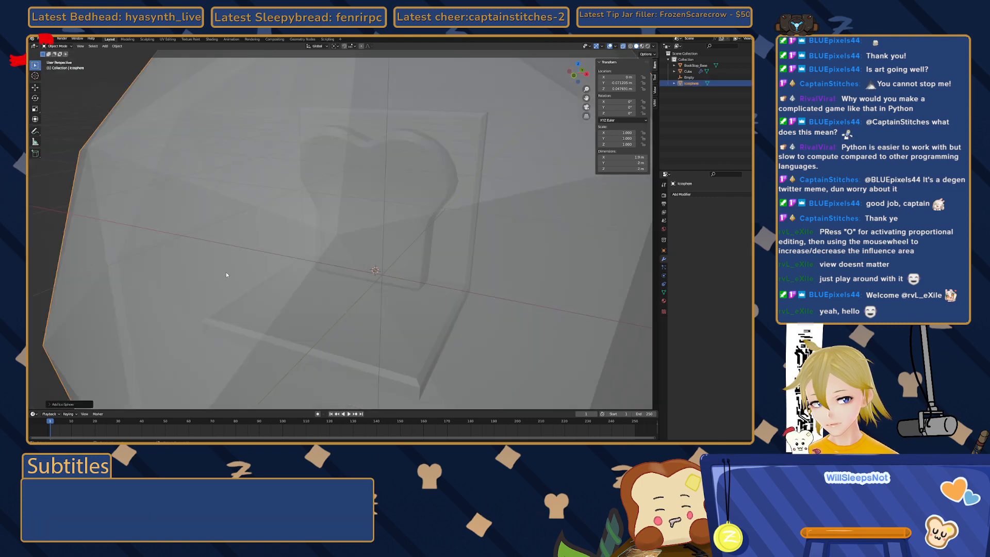
{"action": "middle_click_drag", "start_coordinate": [251, 278], "coordinate": [248, 278]}
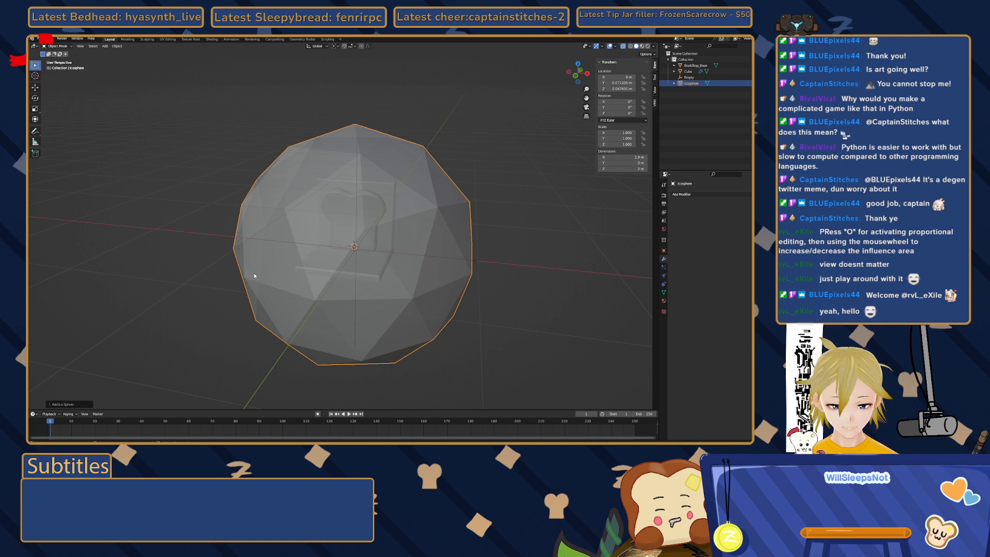
{"action": "left_click", "coordinate": [52, 404]}
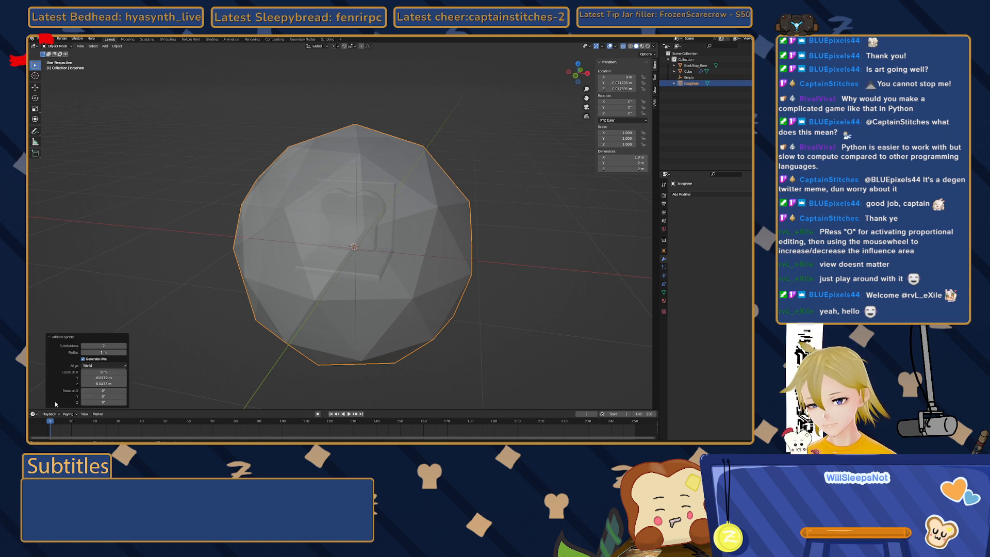
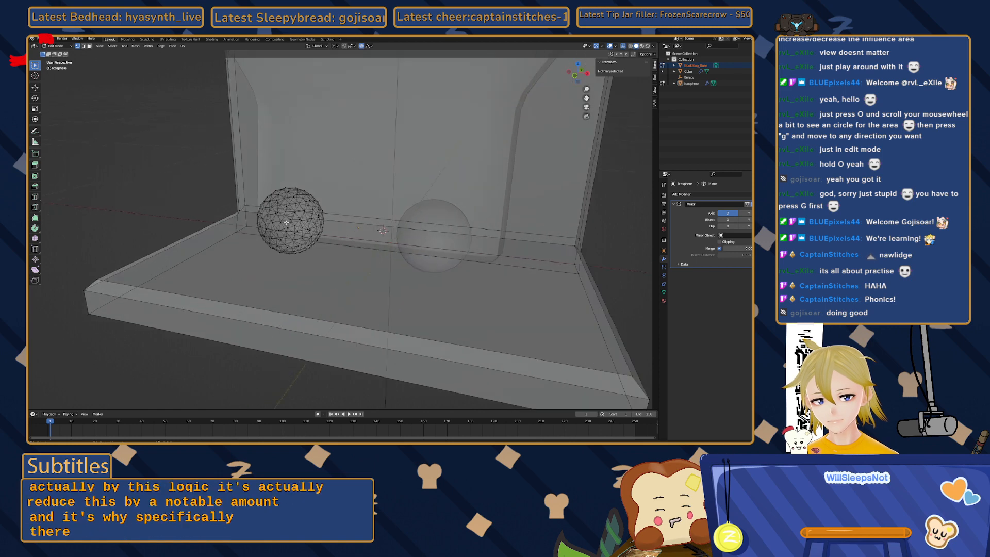
- Edit only the mirrored icosphere and scale its whole mesh up by about 1.545
{"action": "key", "text": "Tab"}
{"action": "left_click", "coordinate": [262, 231]}
{"action": "middle_click_drag", "start_coordinate": [262, 234], "coordinate": [278, 237]}
{"action": "key", "text": "Tab"}
{"action": "mouse_move", "coordinate": [348, 286]}
{"action": "middle_mouse_down", "text": "shift"}
{"action": "mouse_move", "coordinate": [387, 303]}
{"action": "mouse_move", "coordinate": [351, 296]}
{"action": "middle_mouse_up", "text": "shift"}
{"action": "key", "text": "a"}
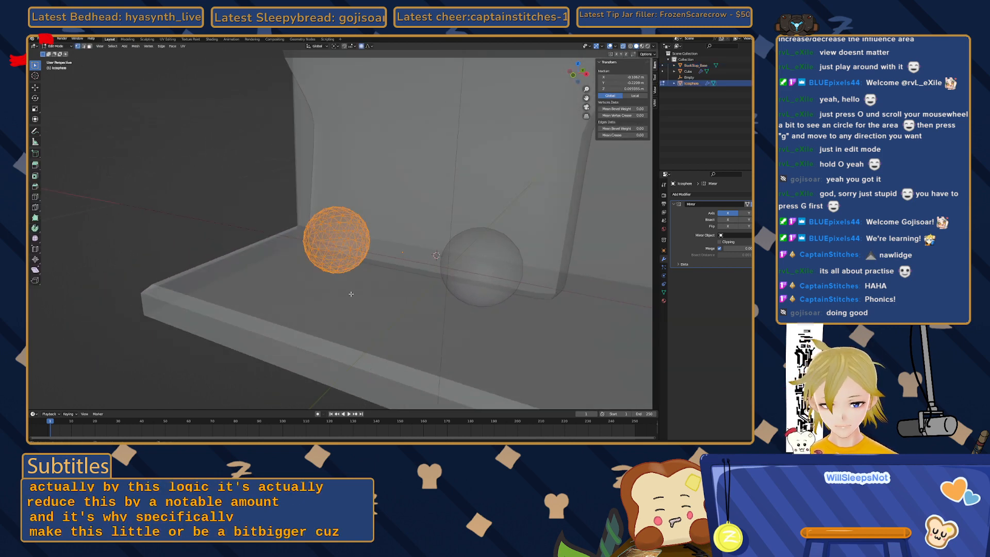
{"action": "key", "text": "s"}
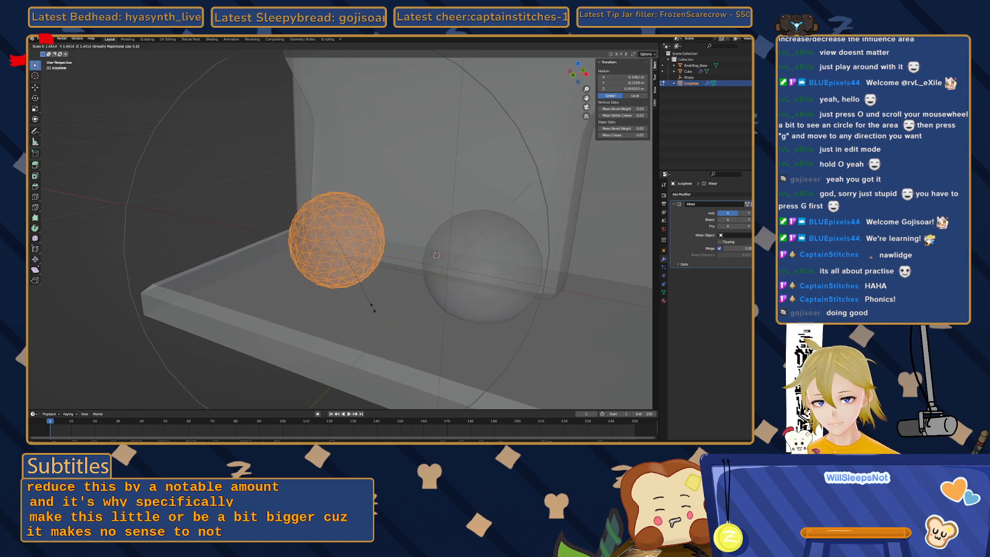
{"action": "left_click", "coordinate": [348, 325]}
{"action": "key", "text": "q"}
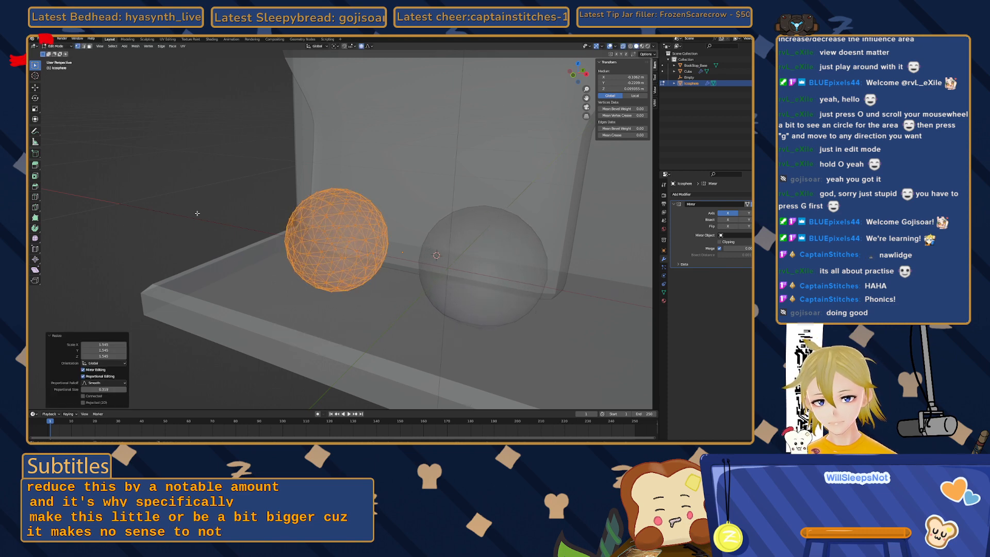
- Select the linked sphere mesh, scale it up a little more, and return to Object Mode
{"action": "key", "text": "alt+a"}
{"action": "middle_click_drag", "start_coordinate": [215, 216], "coordinate": [268, 240]}
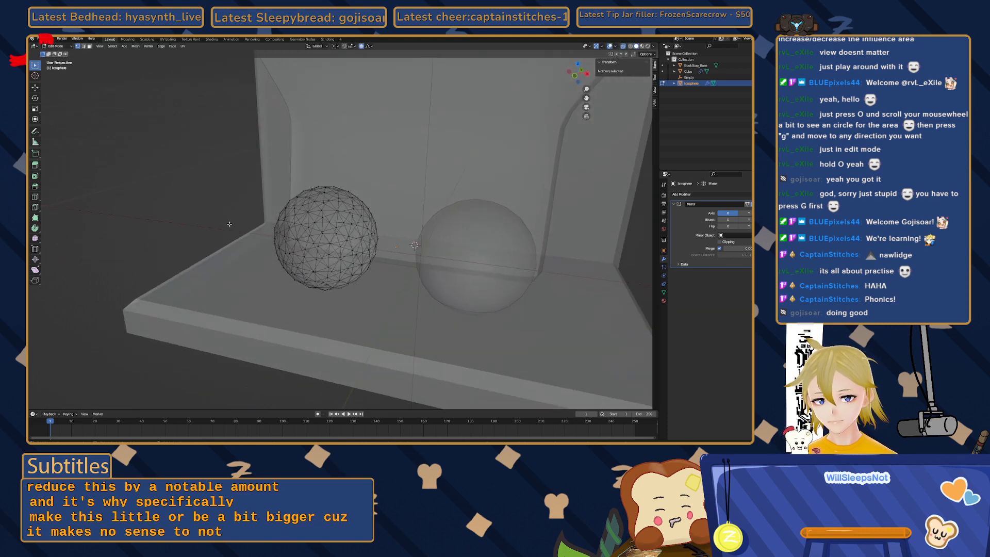
{"action": "key", "text": "l"}
{"action": "key", "text": "s"}
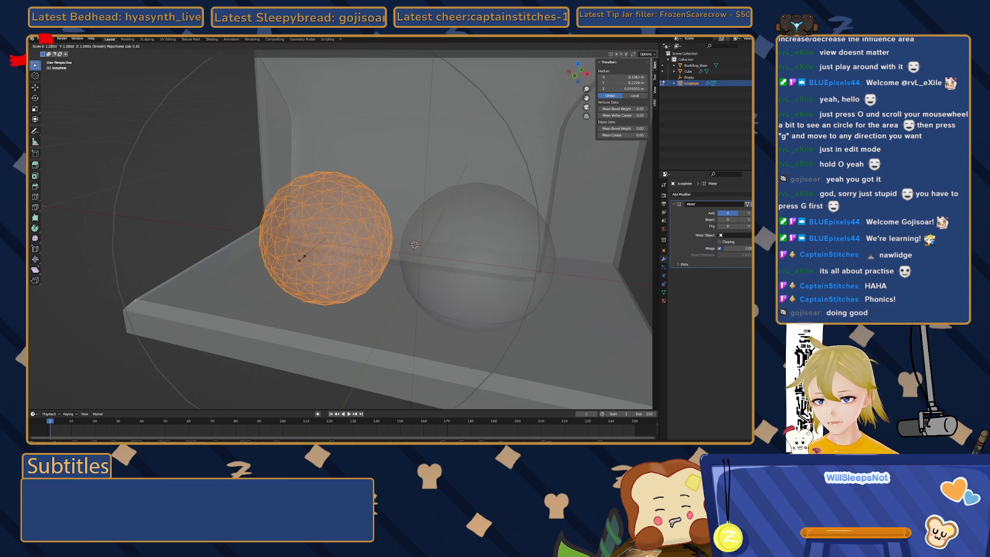
{"action": "left_click", "coordinate": [313, 250]}
{"action": "key", "text": "alt+a"}
{"action": "middle_click_drag", "start_coordinate": [313, 250], "coordinate": [338, 257]}
{"action": "key", "text": "Tab"}
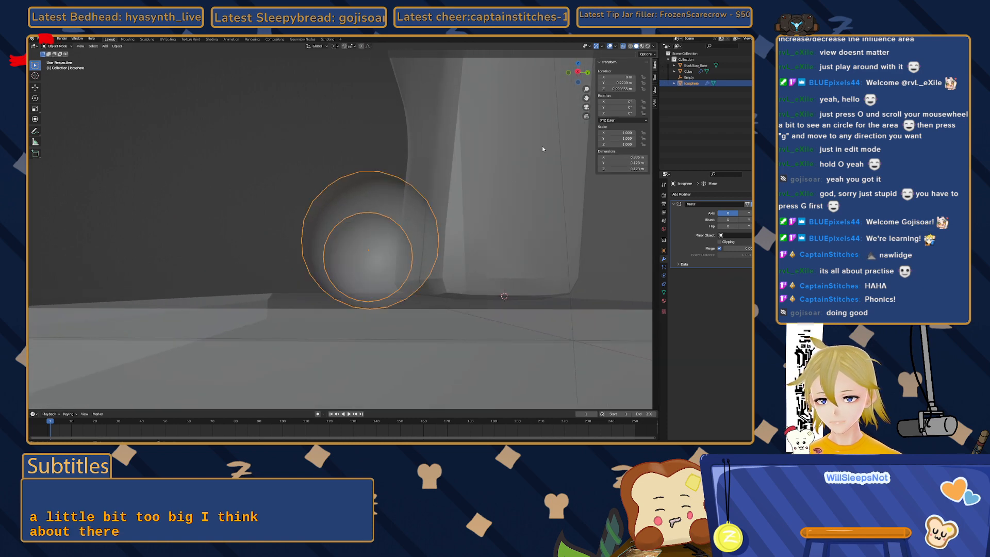
- In the right orthographic view, move the mirrored spheres up so they rest on top of the base, and deselect them
{"action": "key", "text": "KP_3"}
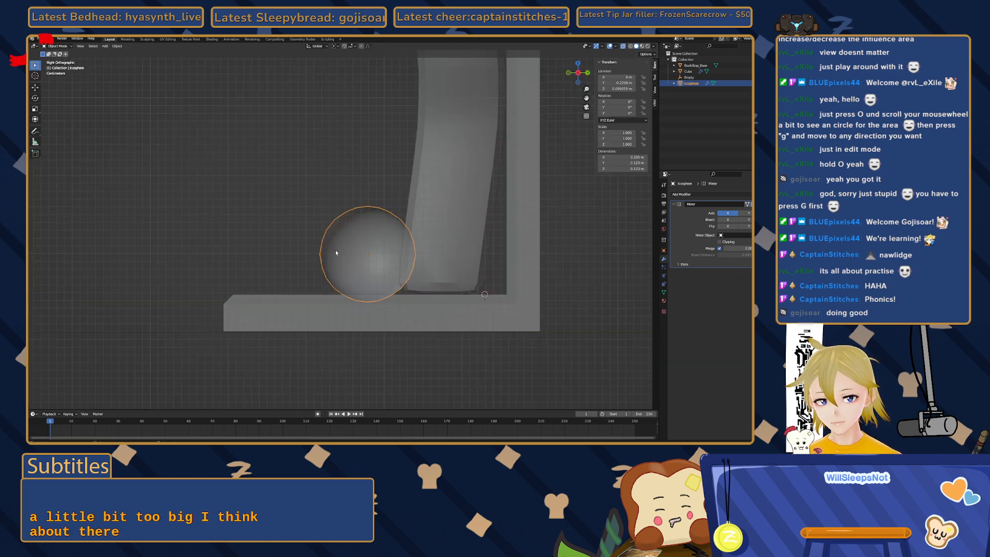
{"action": "key", "text": "g"}
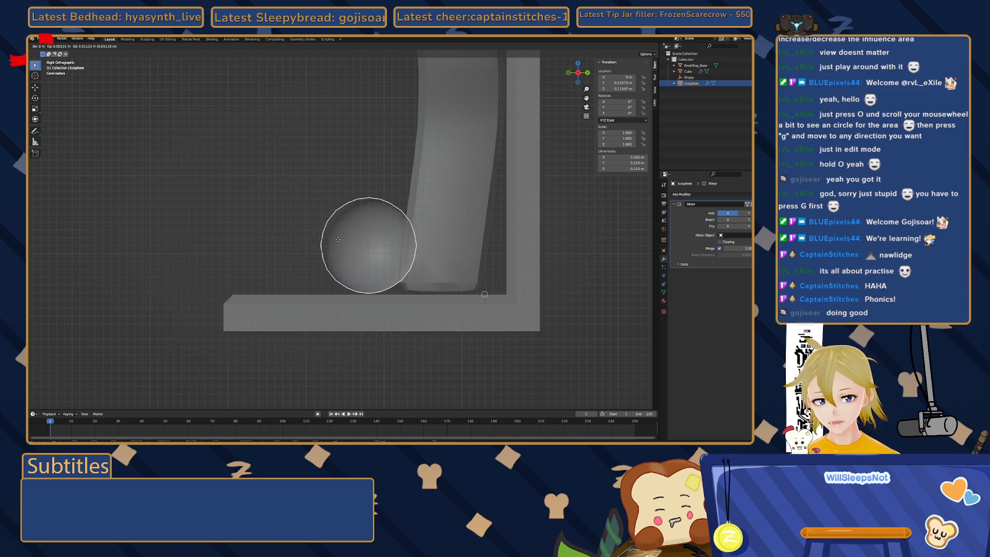
{"action": "left_click", "coordinate": [338, 242]}
{"action": "left_click", "coordinate": [261, 221]}
{"action": "middle_click_drag", "start_coordinate": [261, 221], "coordinate": [212, 253]}
{"action": "scroll", "coordinate": [233, 213], "scroll_direction": "up", "scroll_amount": 2}
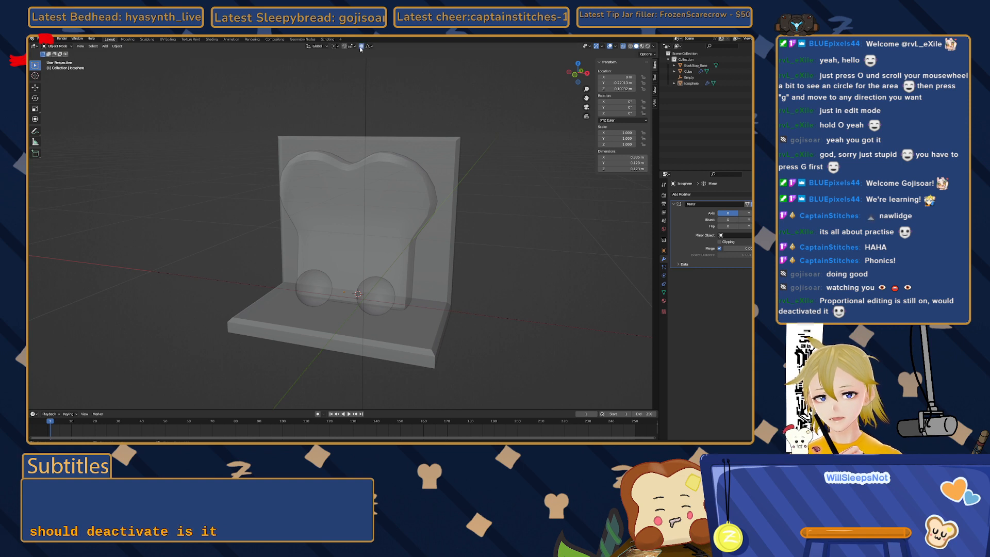
- Turn off proportional editing in the icosphere's Edit Mode, and return to Object Mode with nothing selected
{"action": "left_click", "coordinate": [313, 289]}
{"action": "key", "text": "Tab"}
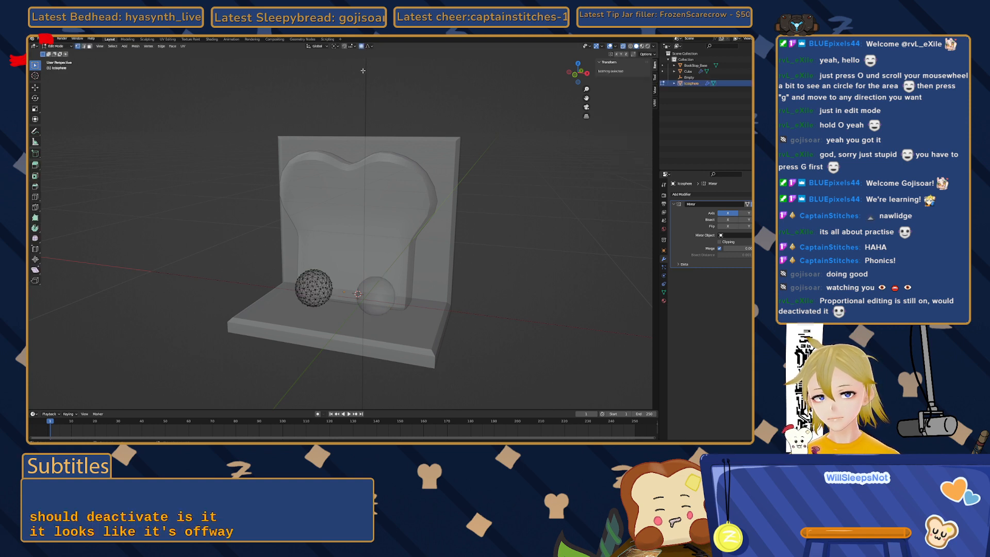
{"action": "key", "text": "Tab"}
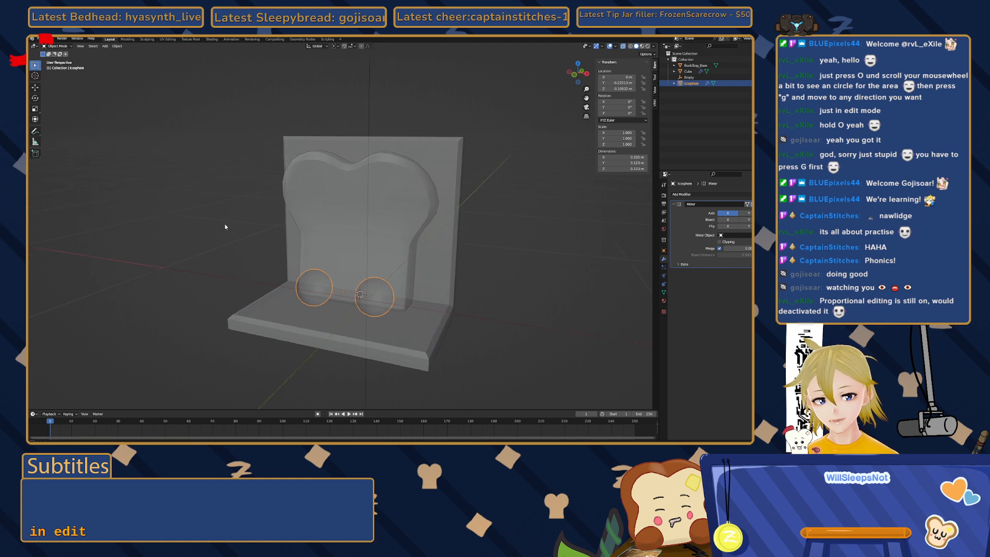
{"action": "middle_click_drag", "start_coordinate": [227, 226], "coordinate": [203, 223]}
{"action": "left_click", "coordinate": [252, 255]}
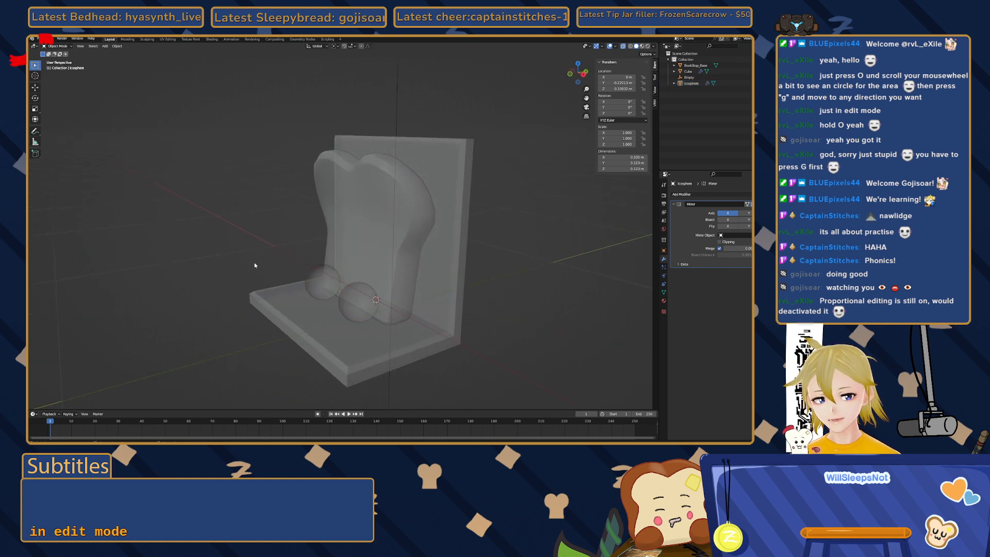
- Examine the toast's shape and the two spheres against the base from several angles
{"action": "scroll", "coordinate": [254, 262], "scroll_direction": "up", "scroll_amount": 1}
{"action": "scroll", "coordinate": [236, 262], "scroll_direction": "up", "scroll_amount": 3}
{"action": "middle_click_drag", "start_coordinate": [236, 262], "coordinate": [248, 284]}
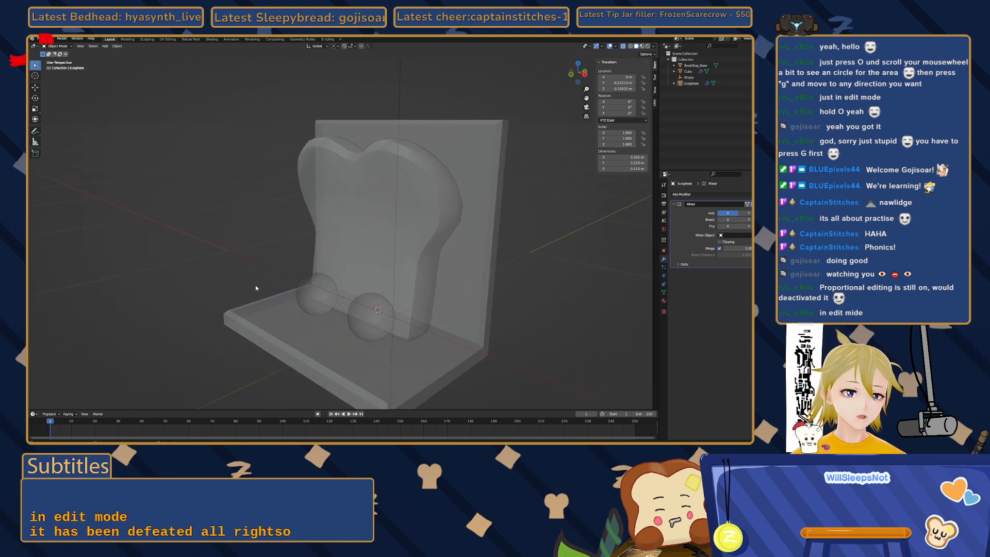
{"action": "middle_click_drag", "start_coordinate": [234, 290], "coordinate": [247, 276]}
{"action": "left_click", "coordinate": [364, 225]}
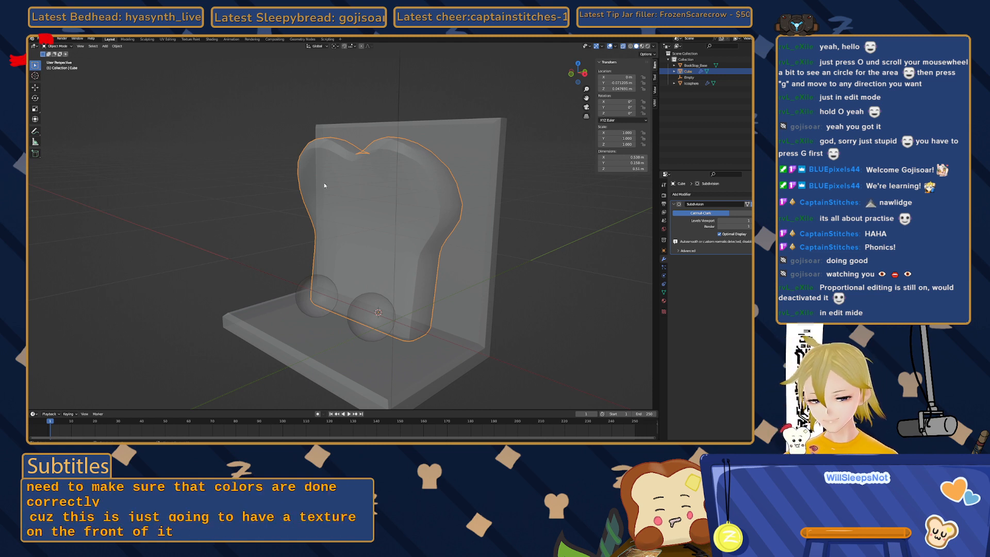
{"action": "mouse_move", "coordinate": [256, 246]}
{"action": "middle_mouse_down"}
{"action": "mouse_move", "coordinate": [259, 230]}
{"action": "mouse_move", "coordinate": [240, 242]}
{"action": "mouse_move", "coordinate": [248, 235]}
{"action": "middle_mouse_up"}
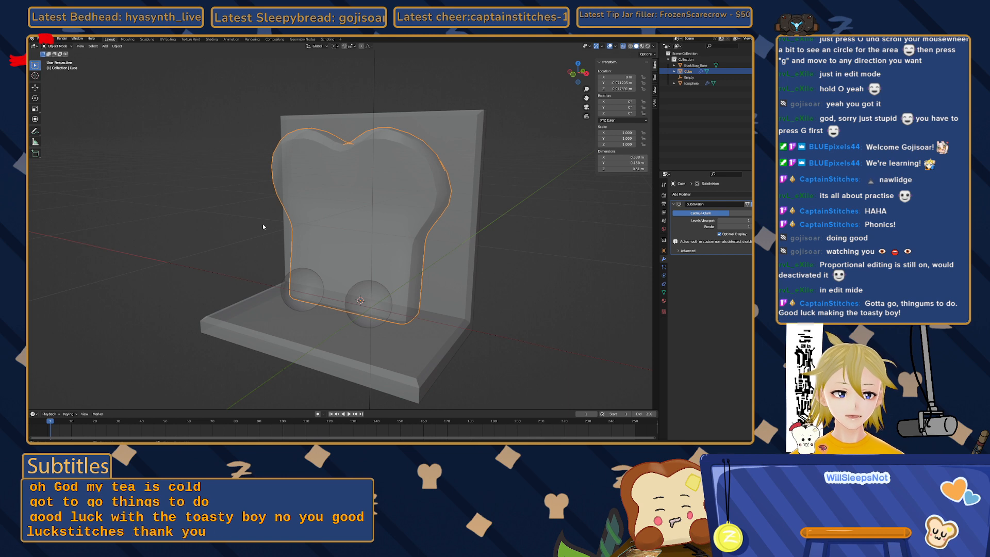
{"action": "middle_click_drag", "start_coordinate": [263, 227], "coordinate": [222, 247]}
{"action": "left_click", "coordinate": [222, 249]}
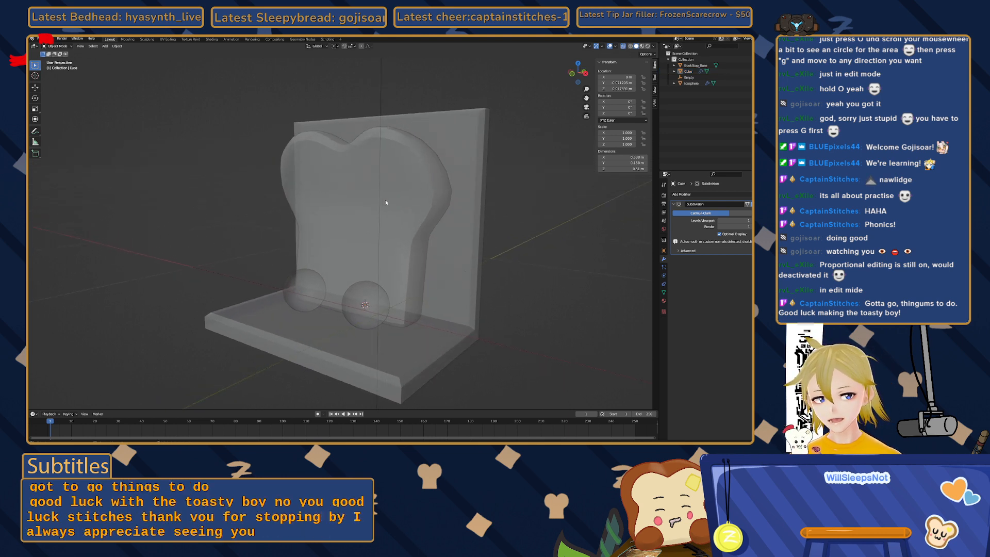
- Select the toast and apply its Subdivision modifier
{"action": "left_click", "coordinate": [376, 207]}
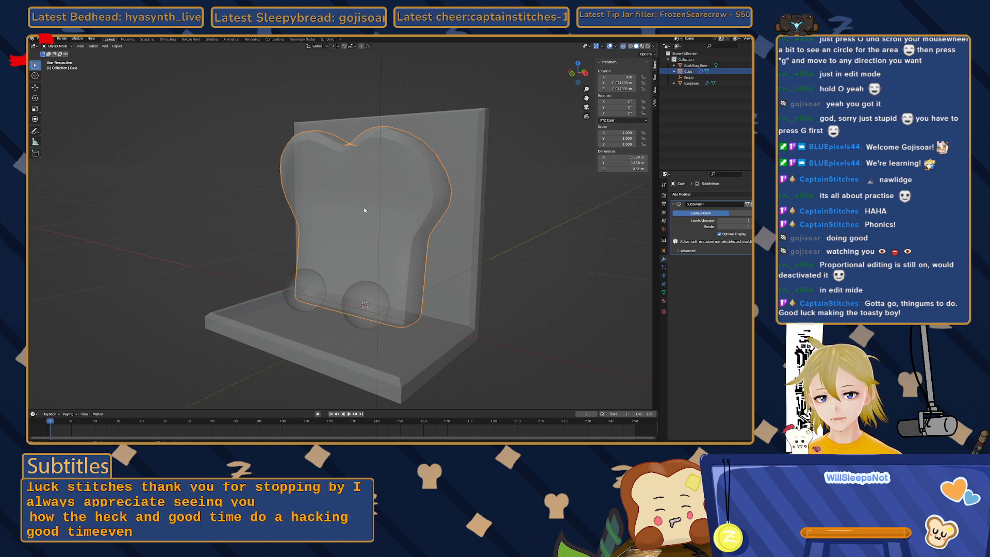
{"action": "mouse_move", "coordinate": [360, 232]}
{"action": "middle_mouse_down"}
{"action": "mouse_move", "coordinate": [311, 224]}
{"action": "mouse_move", "coordinate": [351, 237]}
{"action": "middle_mouse_up"}
{"action": "right_click", "coordinate": [359, 230]}
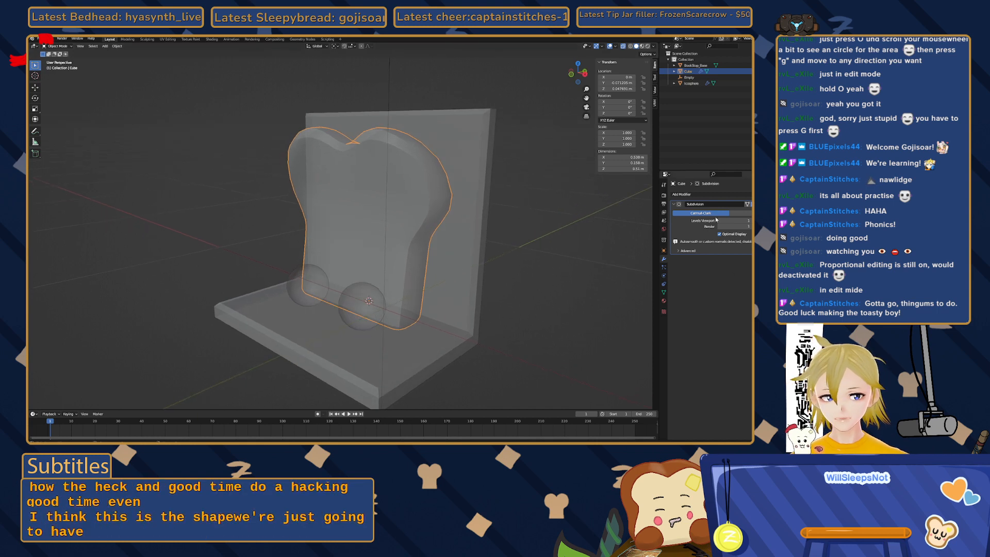
{"action": "left_click", "coordinate": [770, 204]}
{"action": "left_click", "coordinate": [765, 212]}
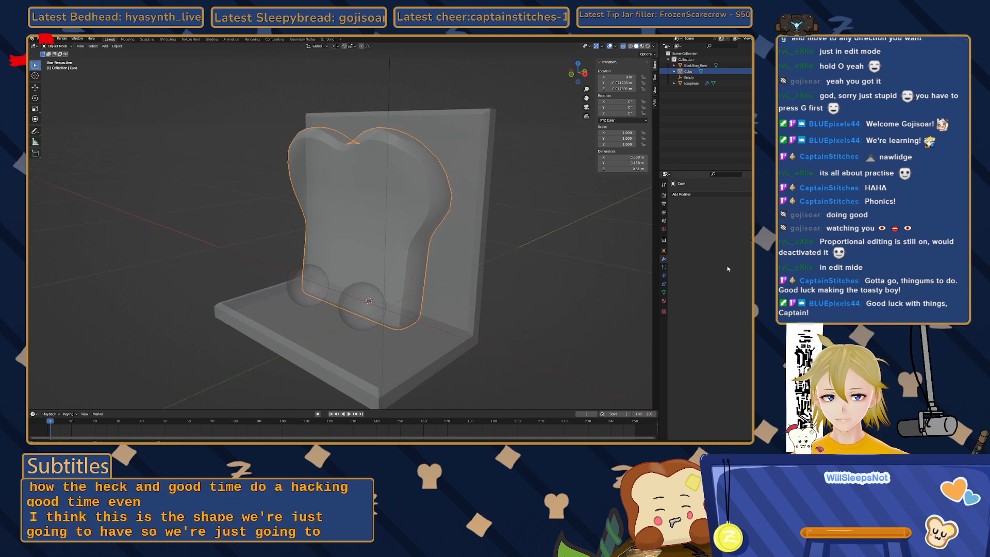
- Check the toast's subdivided mesh in Edit Mode, return to Object Mode and turn off X-ray display
{"action": "left_click", "coordinate": [227, 234]}
{"action": "middle_click_drag", "start_coordinate": [227, 233], "coordinate": [218, 240]}
{"action": "key", "text": "Tab"}
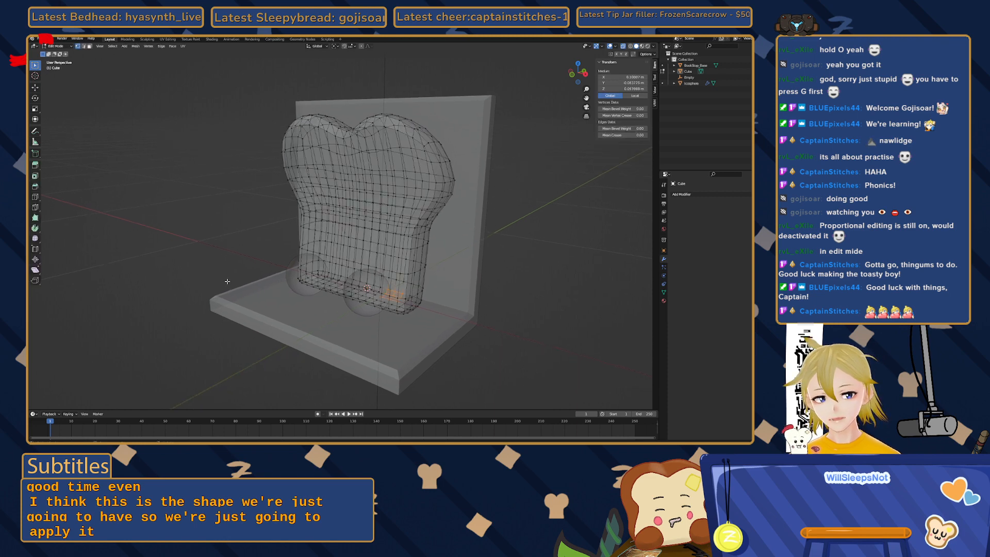
{"action": "key", "text": "Tab"}
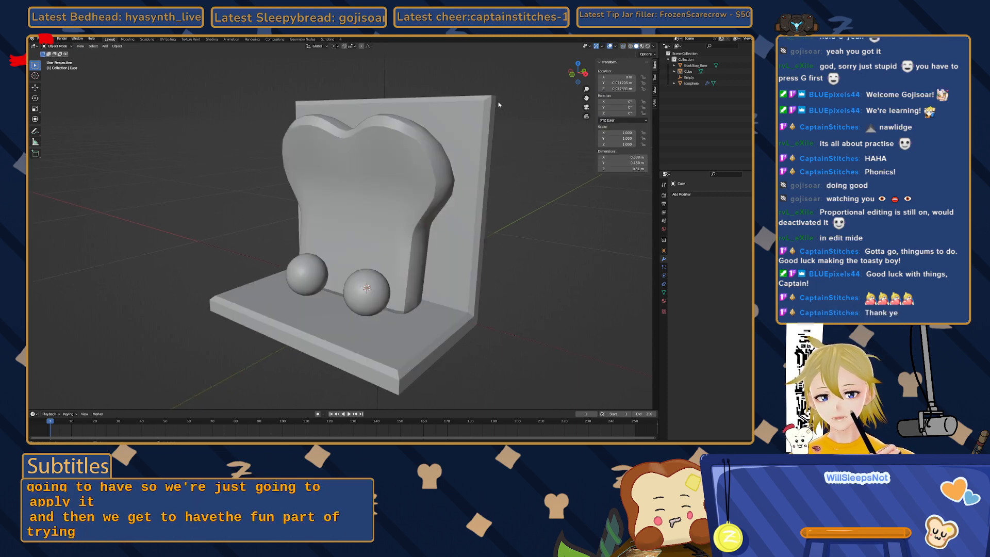
- Select the L-shaped bookstop base and switch the viewport to Material Preview shading
{"action": "middle_click_drag", "start_coordinate": [216, 204], "coordinate": [231, 201]}
{"action": "left_click", "coordinate": [413, 355]}
{"action": "middle_click_drag", "start_coordinate": [413, 354], "coordinate": [390, 353]}
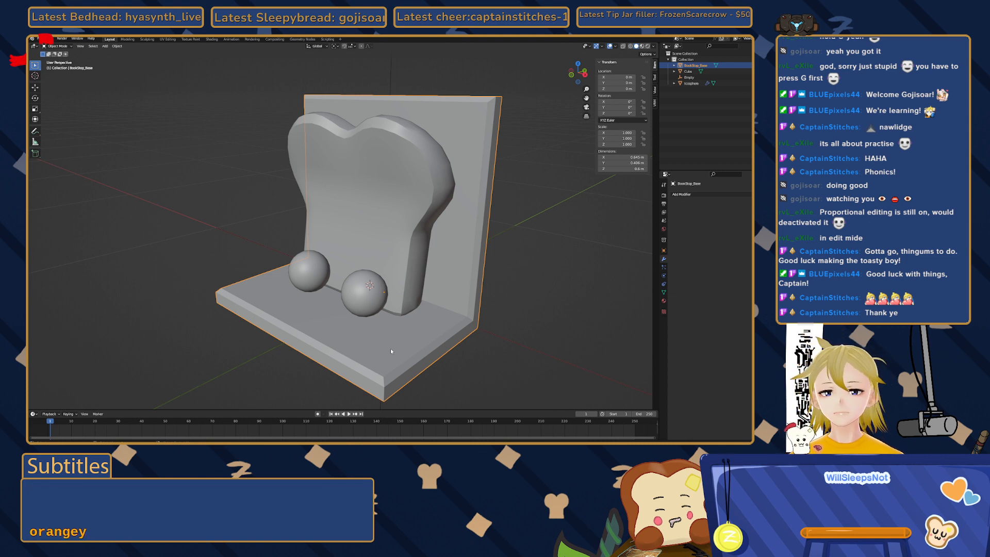
{"action": "middle_click_drag", "start_coordinate": [371, 361], "coordinate": [318, 349]}
{"action": "middle_click_drag", "start_coordinate": [469, 336], "coordinate": [466, 335]}
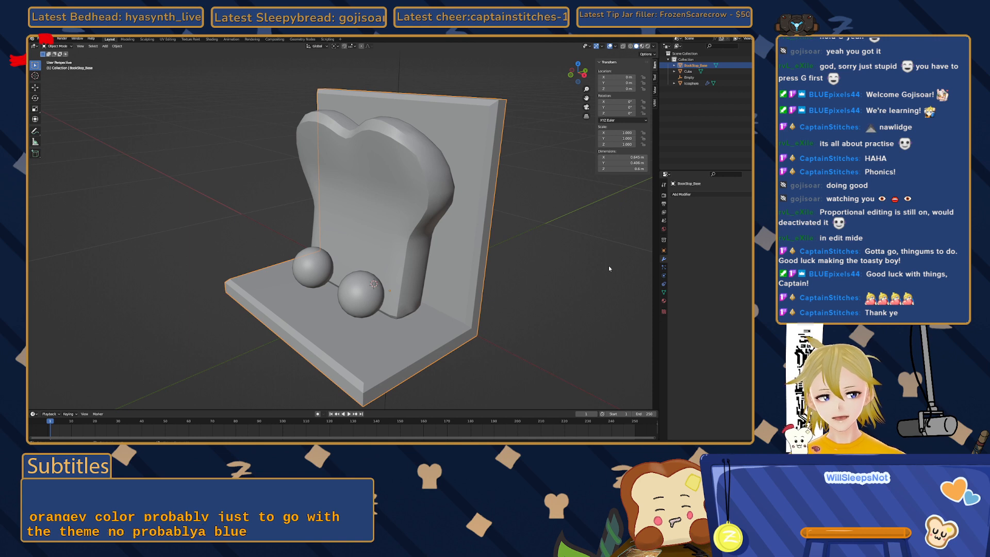
{"action": "left_click", "coordinate": [641, 46]}
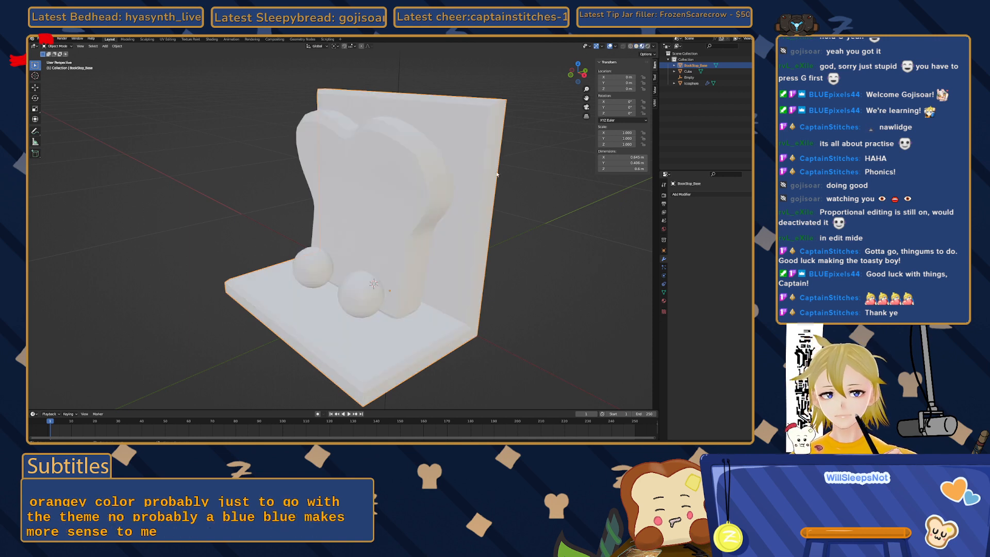
- Give the L-shaped base a new material named BookStopBase and set its base colour to dark blue
{"action": "middle_click_drag", "start_coordinate": [220, 248], "coordinate": [221, 244]}
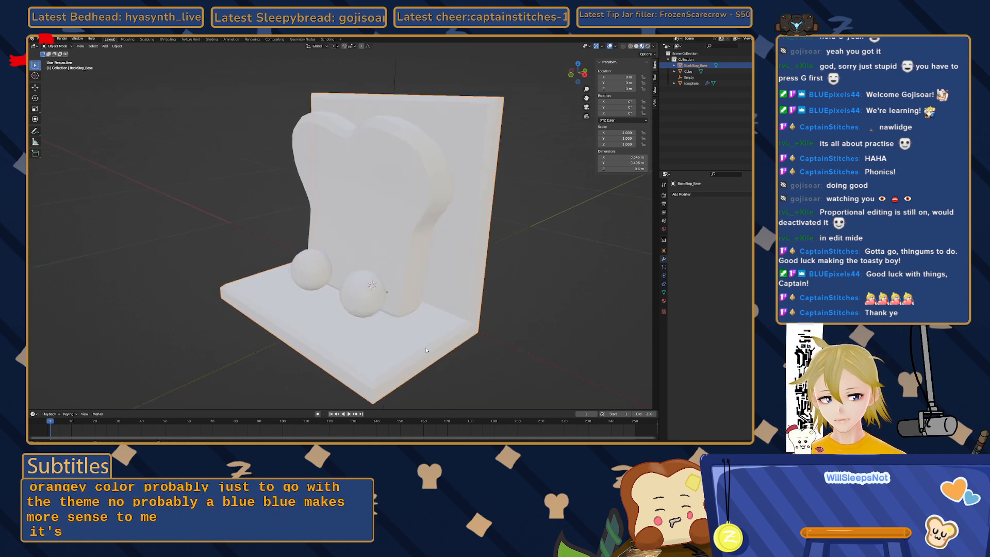
{"action": "left_click", "coordinate": [663, 301]}
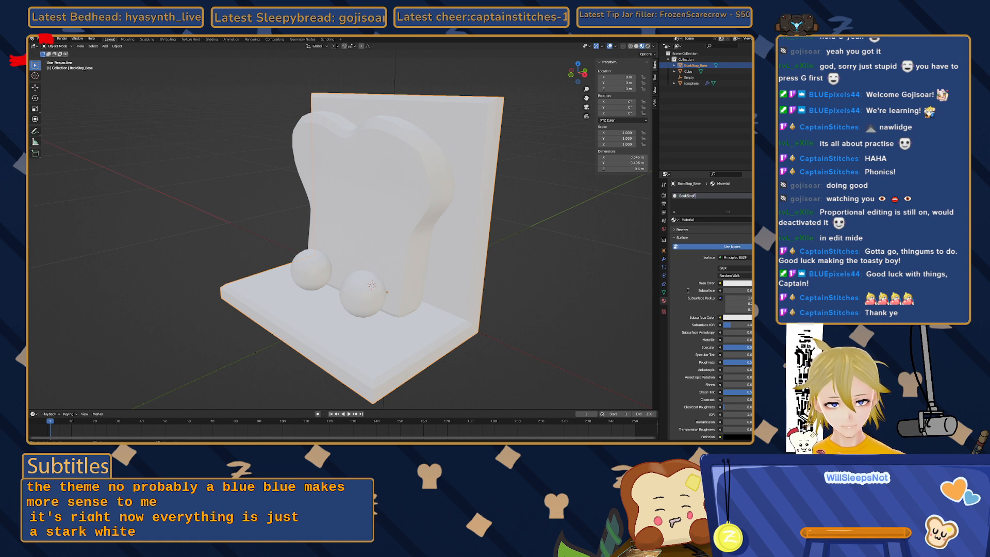
{"action": "left_click", "coordinate": [745, 285]}
{"action": "left_click_drag", "start_coordinate": [751, 218], "coordinate": [754, 209]}
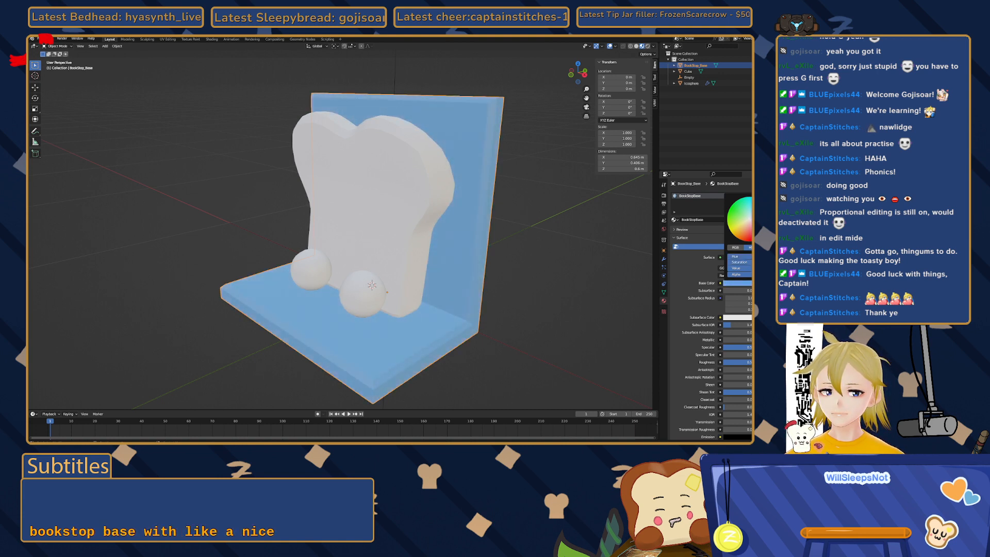
{"action": "left_click", "coordinate": [748, 283]}
{"action": "left_click_drag", "start_coordinate": [778, 201], "coordinate": [777, 219]}
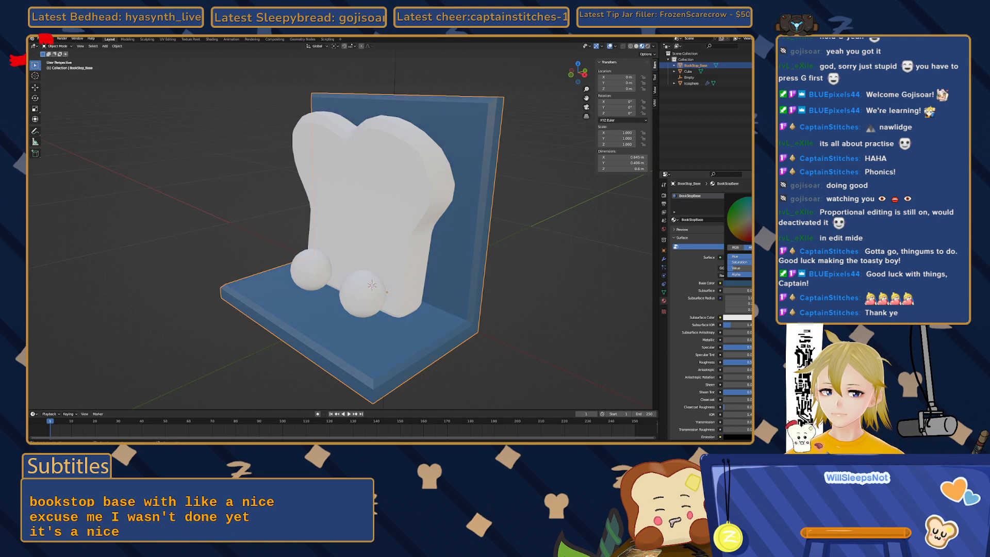
{"action": "left_click", "coordinate": [594, 334]}
{"action": "mouse_move", "coordinate": [387, 306]}
{"action": "middle_mouse_down"}
{"action": "mouse_move", "coordinate": [343, 293]}
{"action": "mouse_move", "coordinate": [463, 294]}
{"action": "mouse_move", "coordinate": [382, 295]}
{"action": "mouse_move", "coordinate": [389, 301]}
{"action": "middle_mouse_up"}
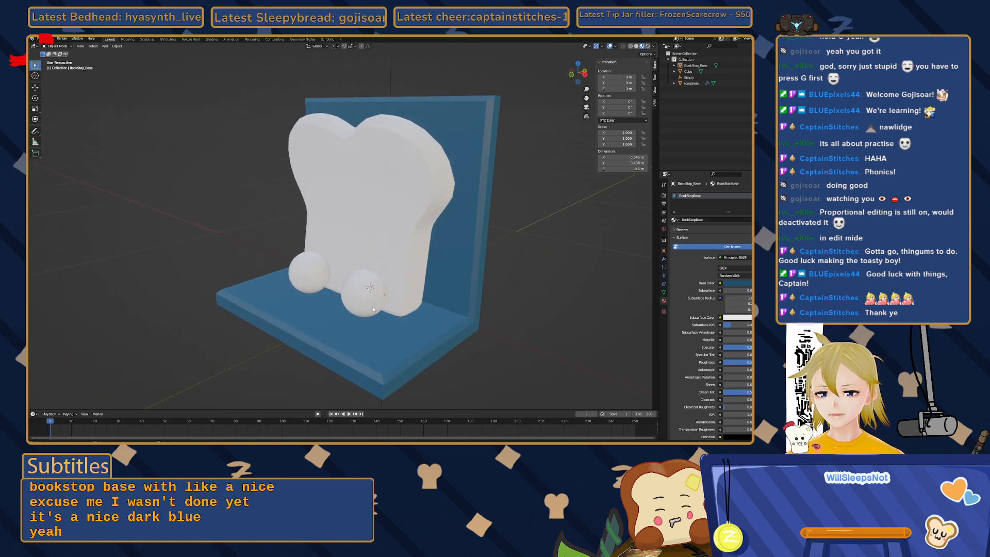
- Delete the Empty object and rename the Icosphere object as Feets
{"action": "left_click", "coordinate": [411, 74]}
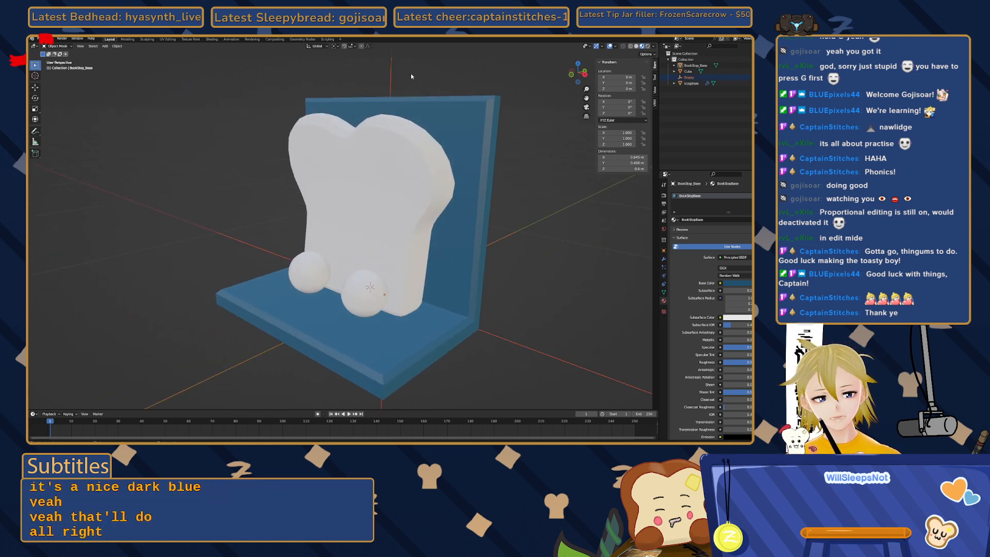
{"action": "key", "text": "Delete"}
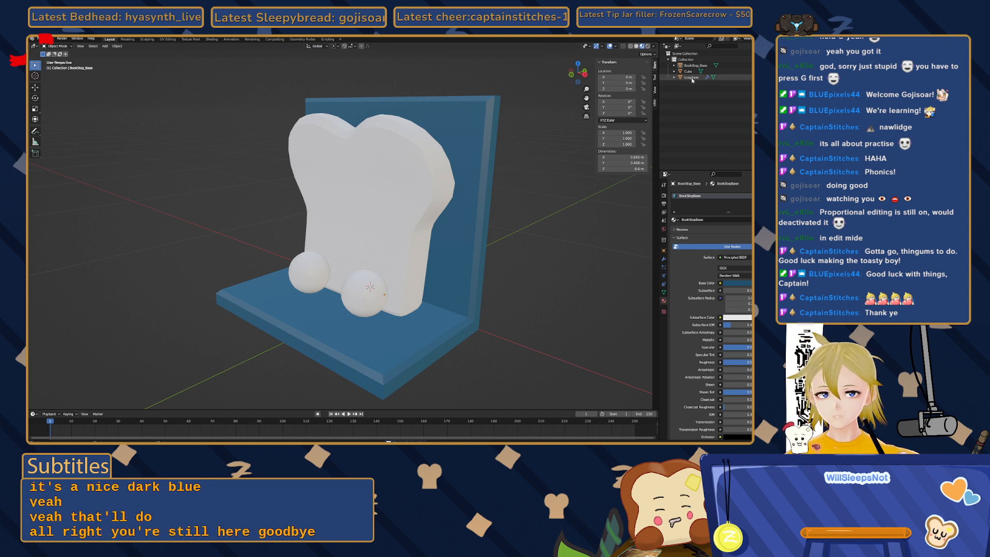
{"action": "left_click", "coordinate": [692, 78]}
{"action": "double_click", "coordinate": [691, 78]}
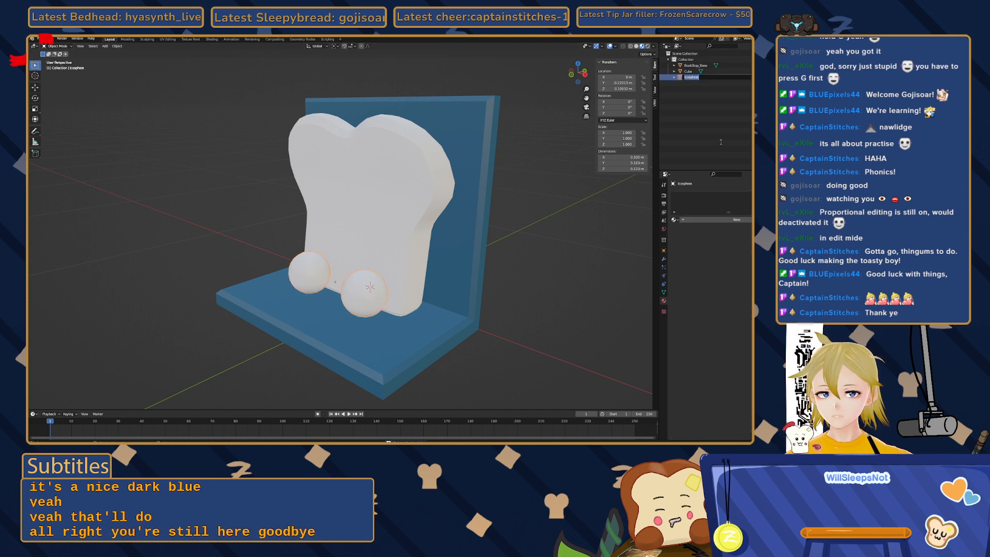
{"action": "type", "text": "Feet"}
{"action": "key", "text": "Return"}
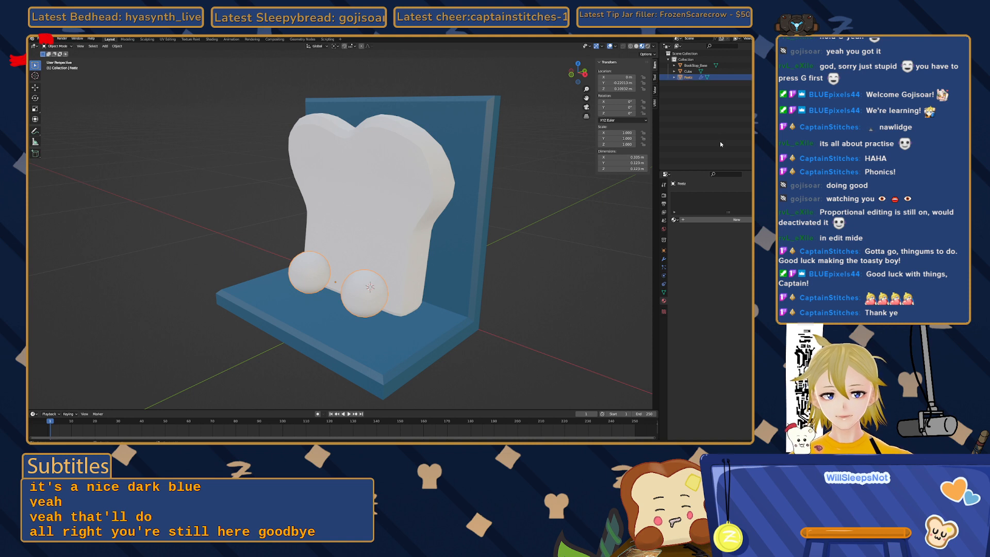
- Rename the Cube object as Toast
{"action": "left_click", "coordinate": [687, 72]}
{"action": "double_click", "coordinate": [687, 72]}
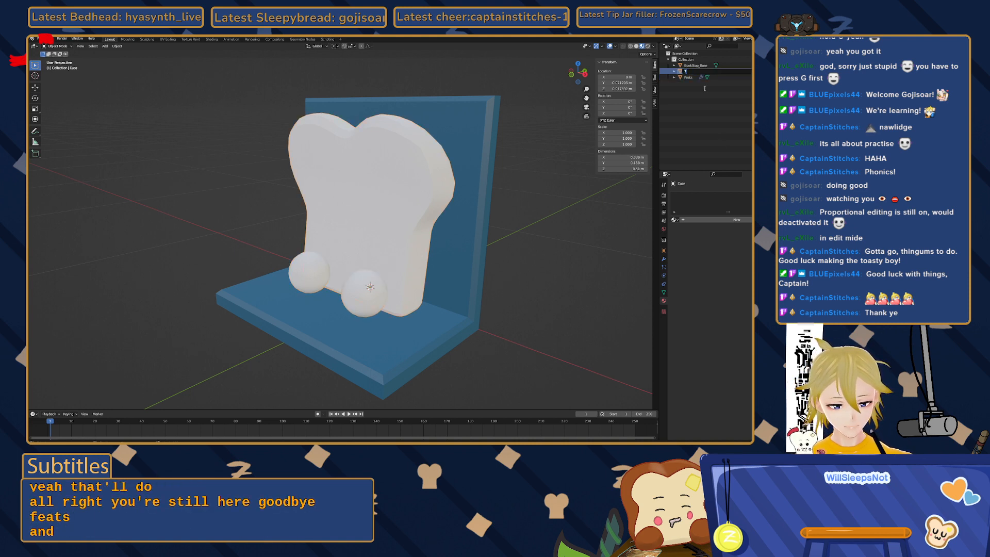
{"action": "key", "text": "Return"}
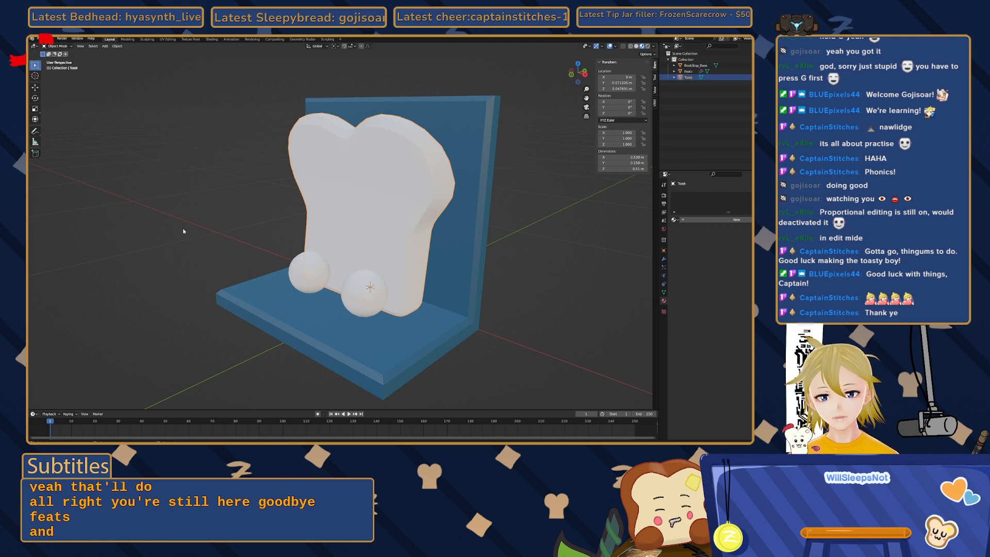
- Select the sphere feet and create a new material for them named Feets
{"action": "left_click", "coordinate": [309, 280]}
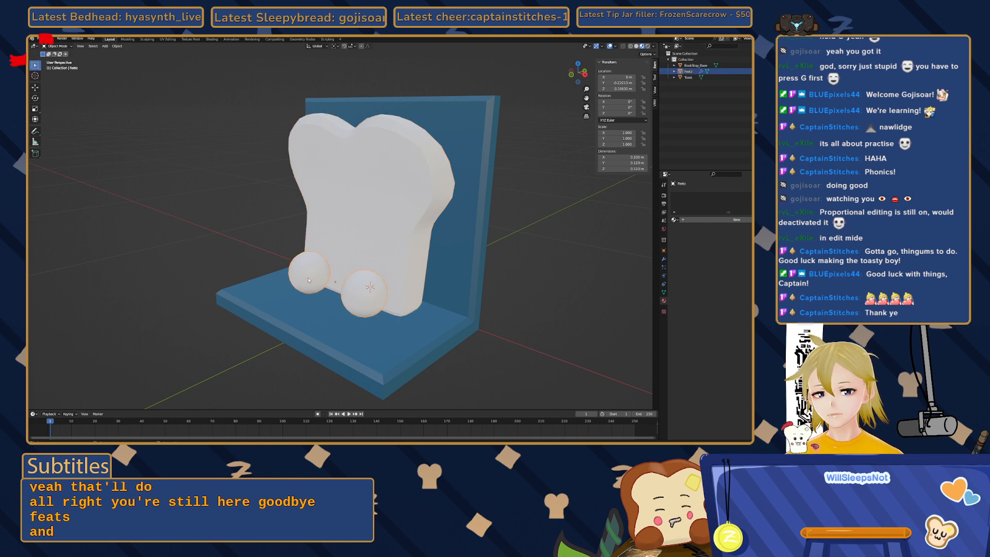
{"action": "left_click", "coordinate": [700, 220]}
{"action": "double_click", "coordinate": [687, 196]}
{"action": "type", "text": "Feetz"}
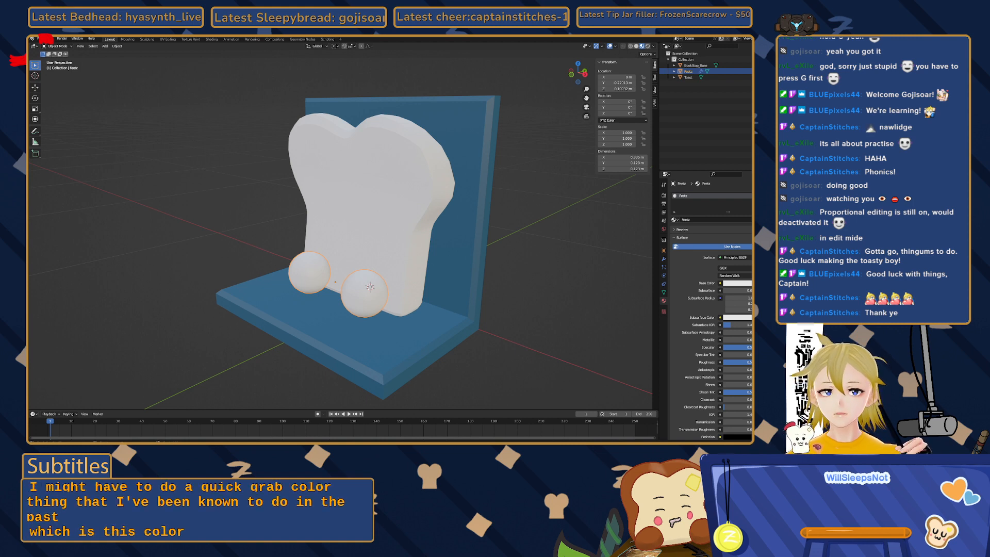
- Set the Feets material's base colour to the brown hex value 985122
{"action": "left_click", "coordinate": [734, 283]}
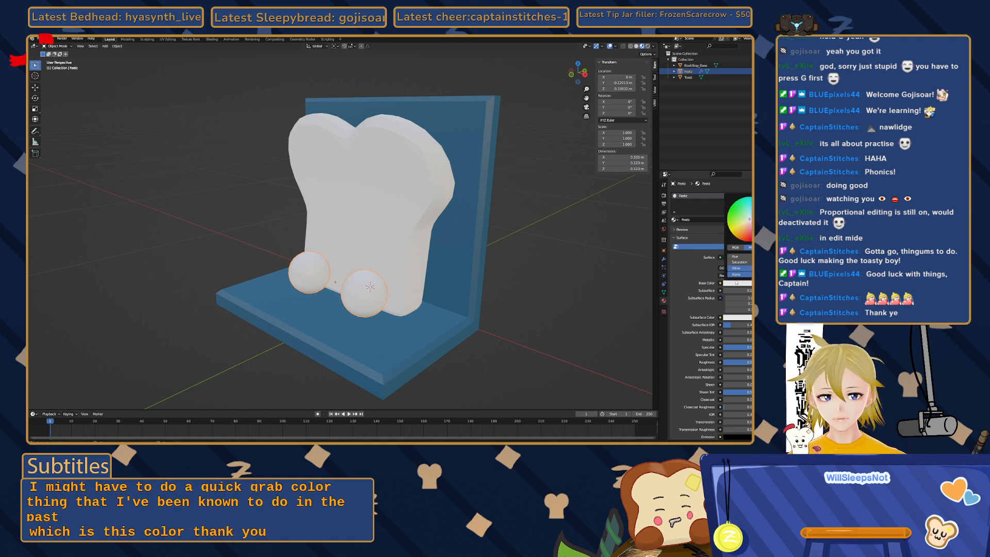
{"action": "left_click", "coordinate": [750, 248]}
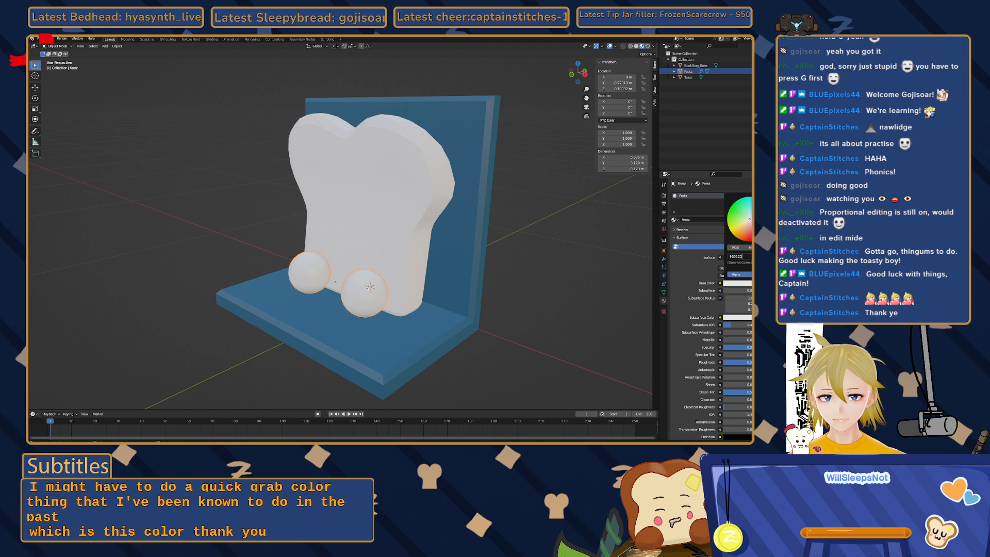
{"action": "key", "text": "Return"}
{"action": "left_click", "coordinate": [177, 293]}
{"action": "middle_click_drag", "start_coordinate": [177, 294], "coordinate": [667, 348]}
- Reduce the Feets material's Specular to 0 and adjust its Roughness for a matte look
{"action": "left_click", "coordinate": [364, 282]}
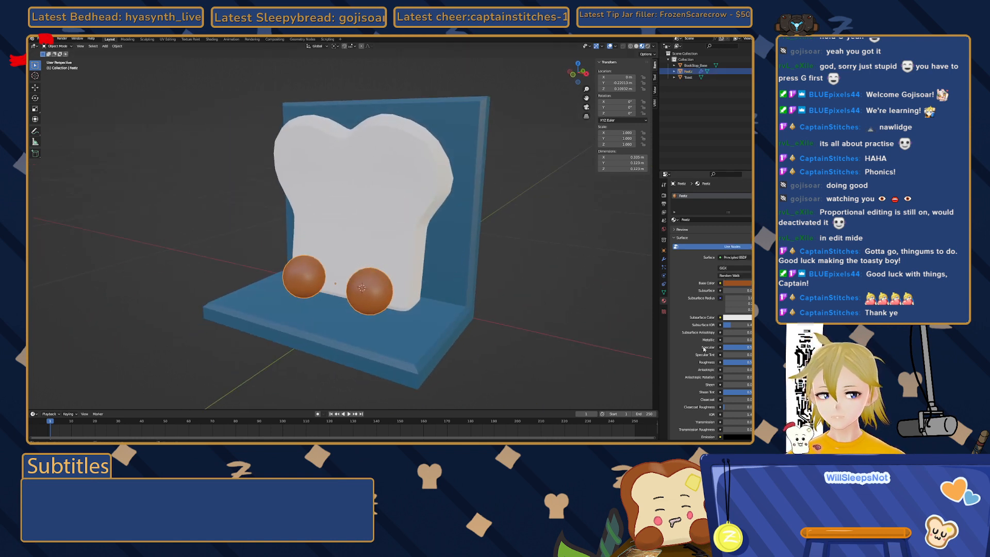
{"action": "left_click_drag", "start_coordinate": [742, 351], "coordinate": [721, 351]}
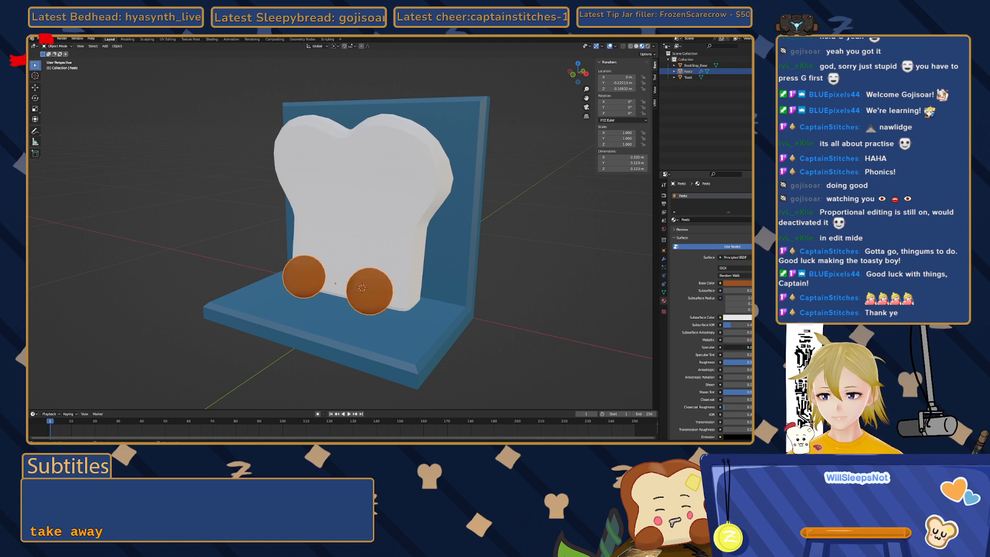
{"action": "left_click_drag", "start_coordinate": [744, 363], "coordinate": [731, 363]}
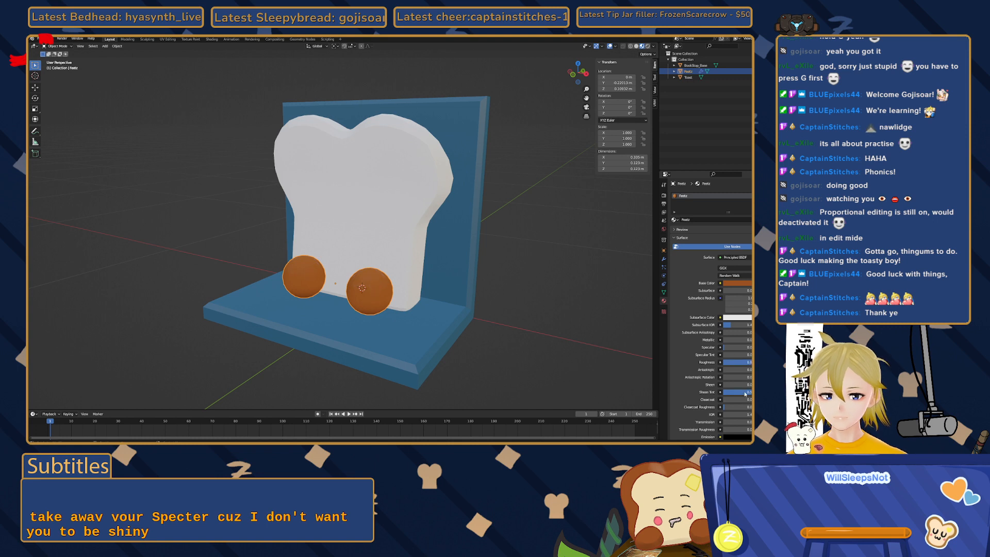
- Select the toast and create a new material for it named Crust
{"action": "left_click", "coordinate": [438, 259]}
{"action": "middle_click_drag", "start_coordinate": [438, 260], "coordinate": [364, 226]}
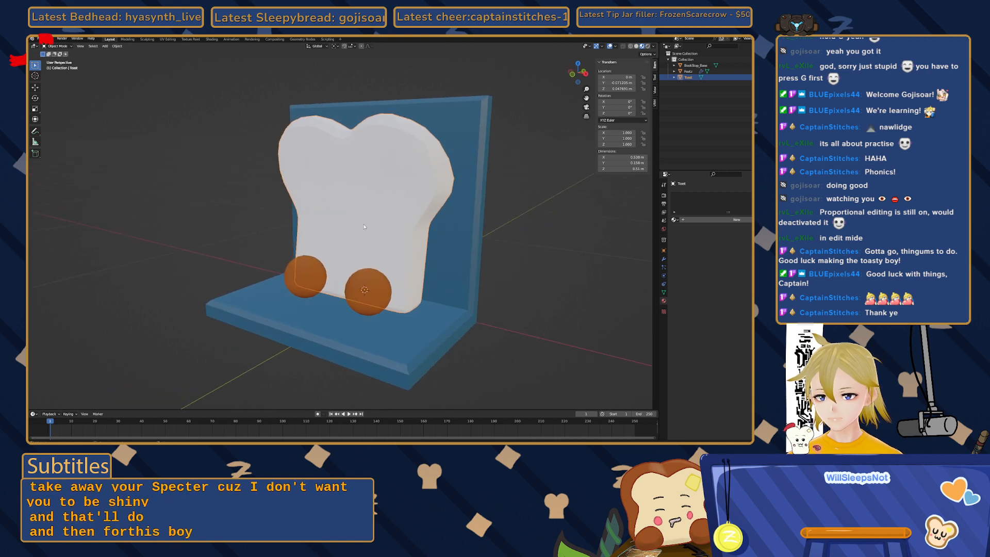
{"action": "left_click", "coordinate": [691, 219]}
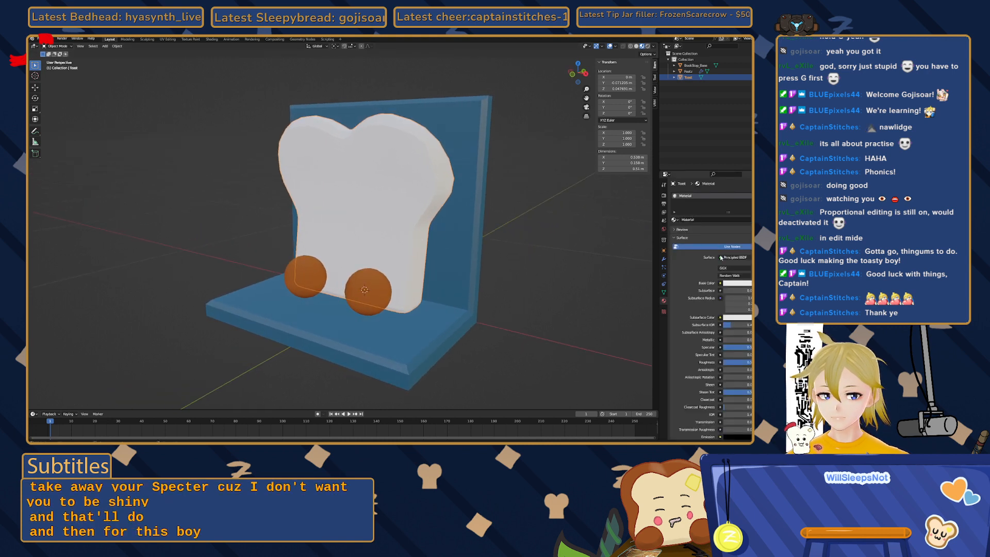
{"action": "middle_click_drag", "start_coordinate": [596, 208], "coordinate": [394, 218]}
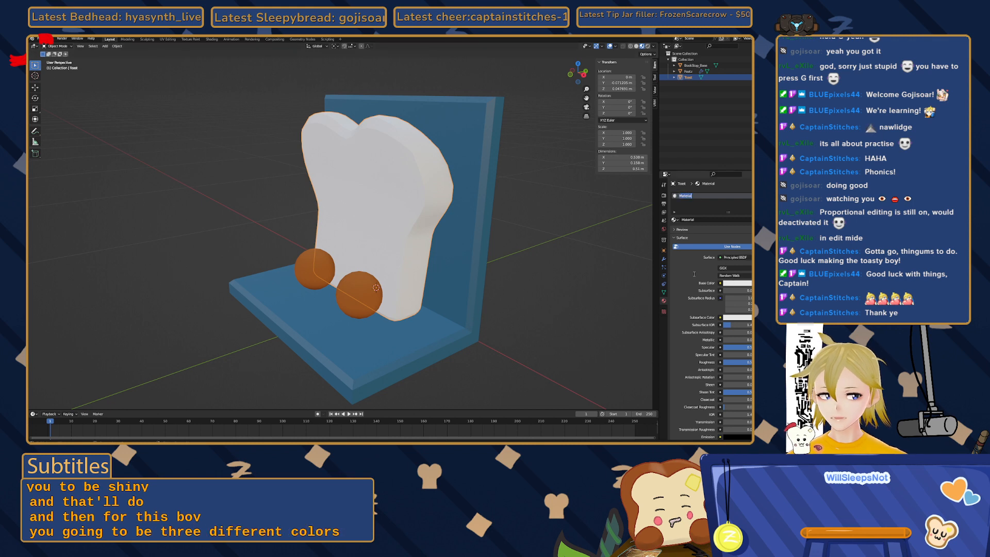
{"action": "type", "text": "rust"}
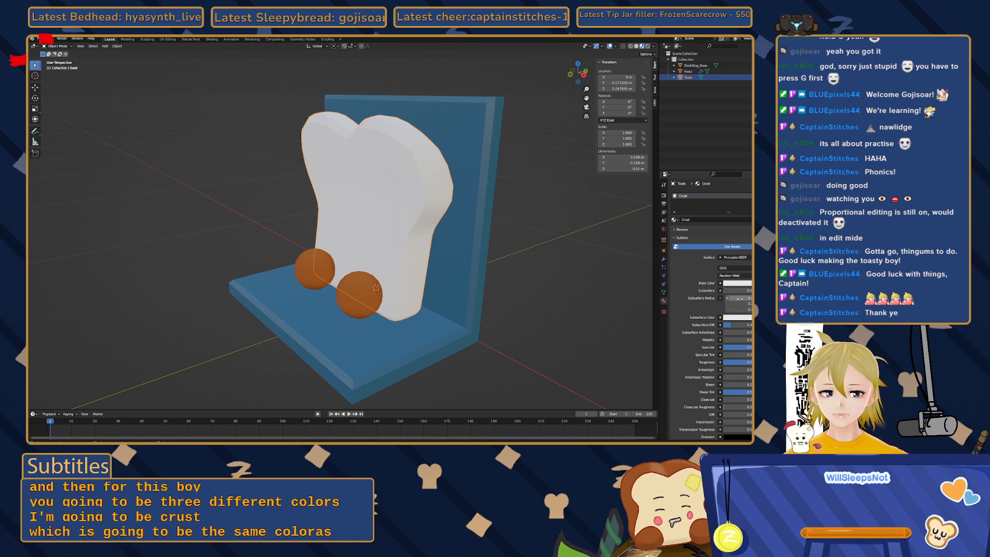
- Set the Crust material's base colour to hex 985122 and reduce its Specular to 0
{"action": "left_click", "coordinate": [738, 283]}
{"action": "left_click", "coordinate": [738, 283]}
{"action": "left_click", "coordinate": [739, 257]}
{"action": "type", "text": "985122"}
{"action": "key", "text": "Return"}
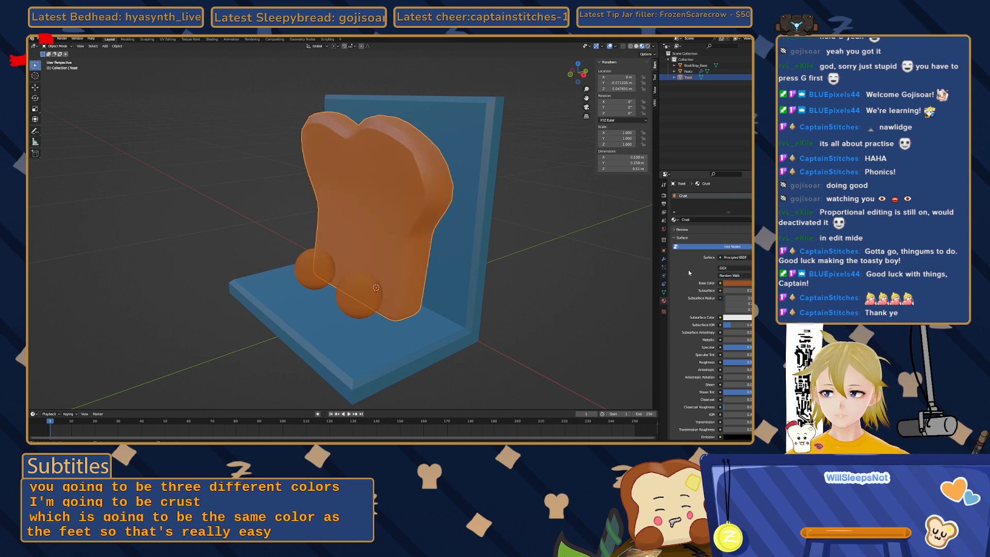
{"action": "mouse_move", "coordinate": [737, 347]}
{"action": "left_mouse_down"}
{"action": "mouse_move", "coordinate": [728, 347]}
{"action": "mouse_move", "coordinate": [759, 362]}
{"action": "left_mouse_up"}
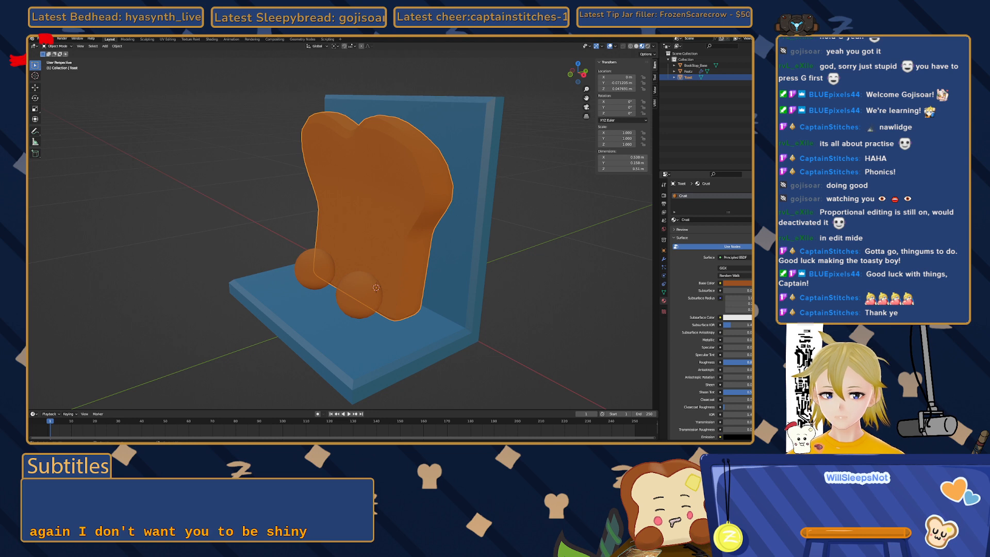
{"action": "left_click", "coordinate": [272, 233]}
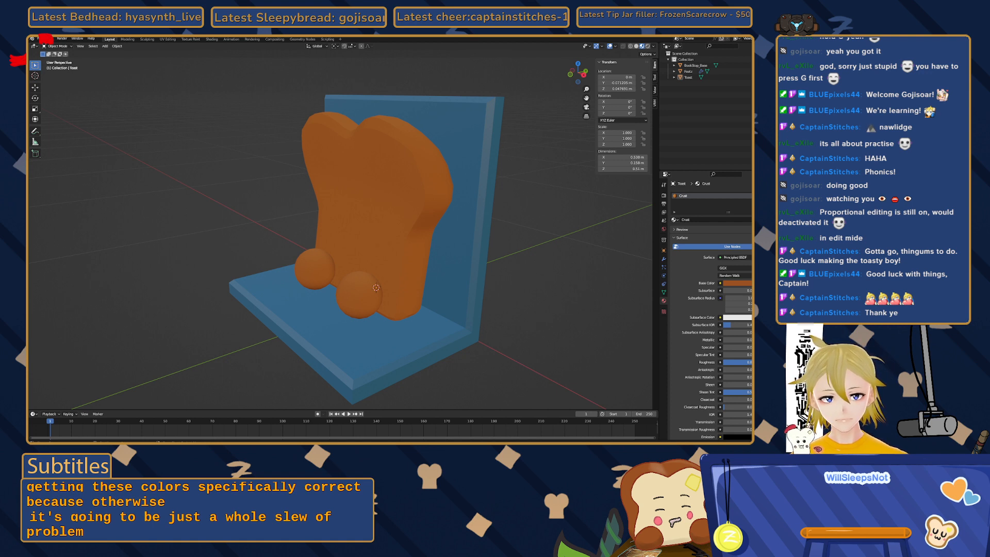
- Select the toast and enter Edit Mode on its mesh
{"action": "left_click", "coordinate": [425, 212]}
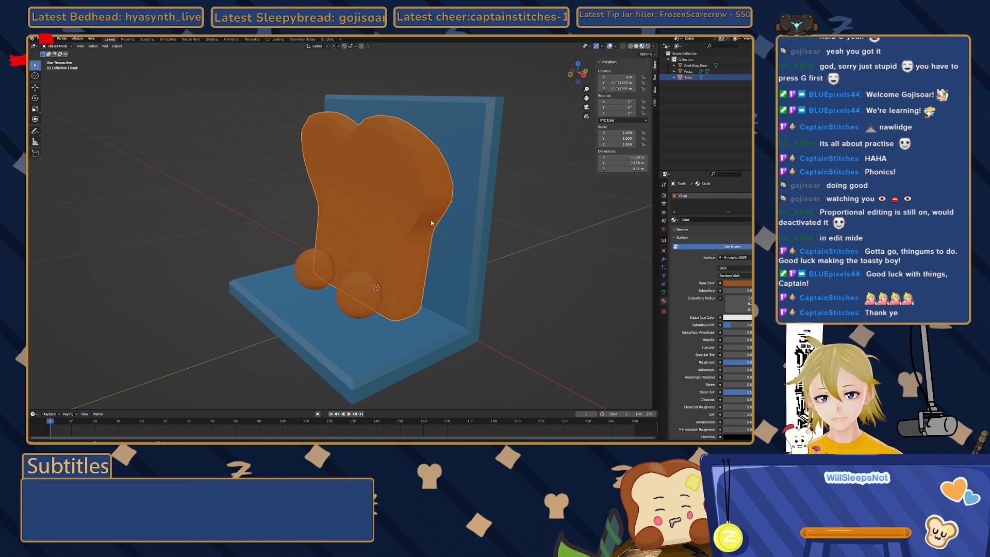
{"action": "key", "text": "Tab"}
{"action": "middle_click_drag", "start_coordinate": [455, 219], "coordinate": [392, 222]}
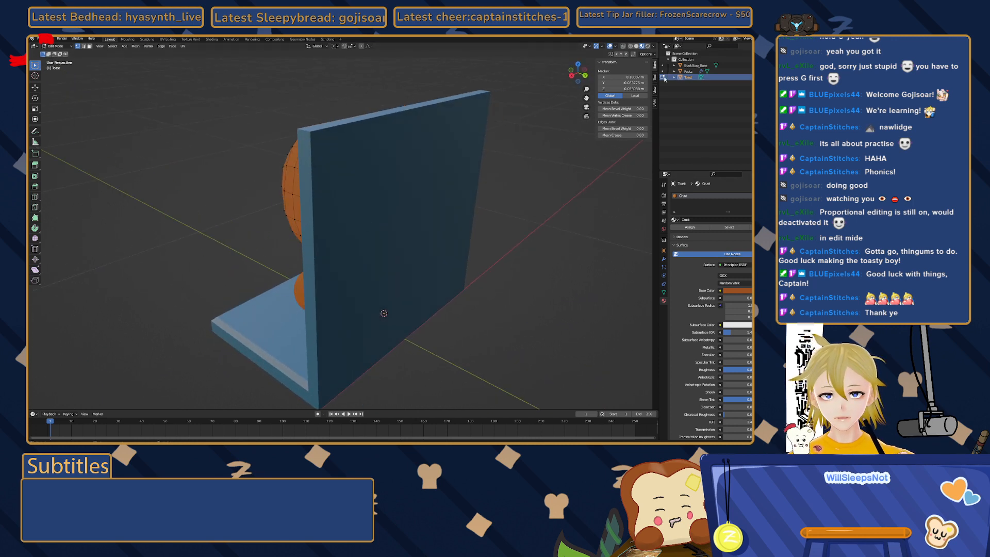